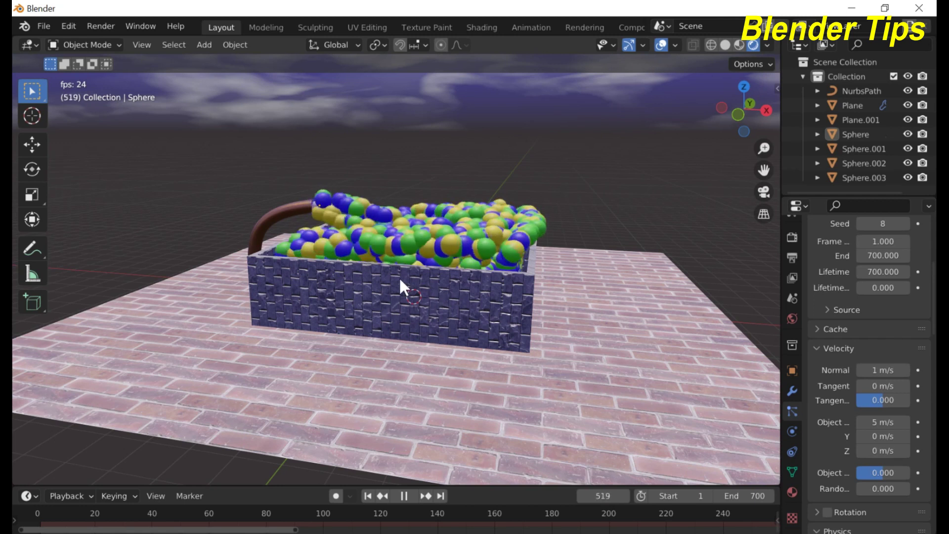
pyautogui.scroll(4, 369, 378)
pyautogui.moveTo(348, 349); pyautogui.dragTo(370, 378, button='middle')
pyautogui.scroll(-3, 388, 378)
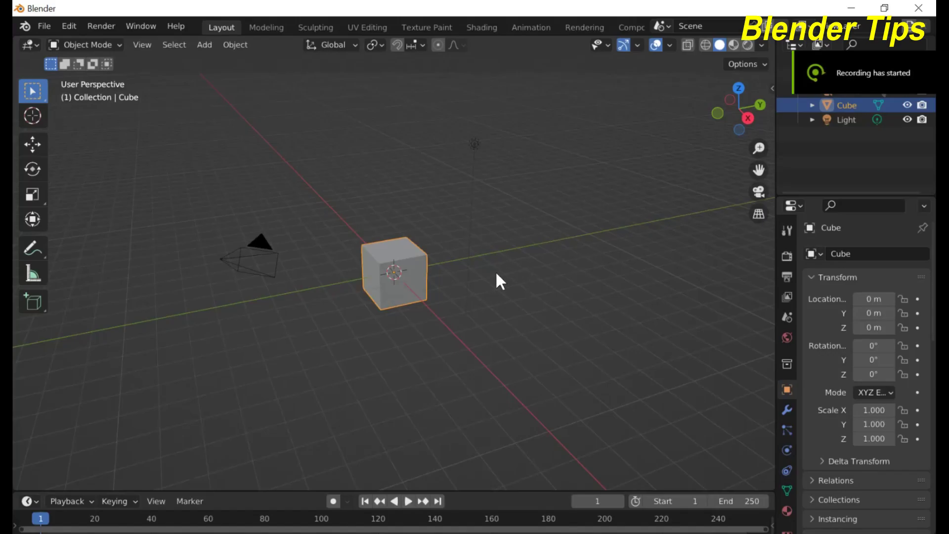
# Step: Delete the default camera, cube and light from the scene
pyautogui.moveTo(483, 273); pyautogui.dragTo(490, 273, button='middle')
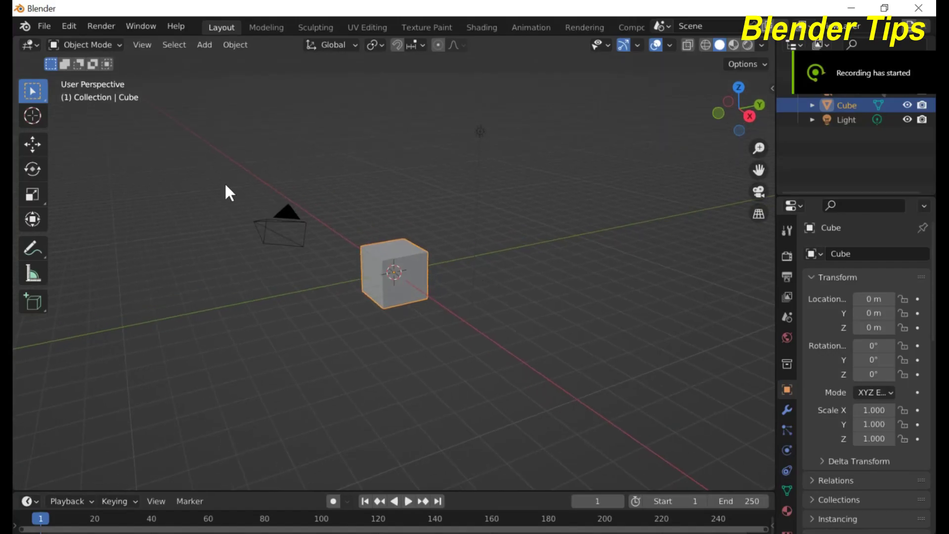
pyautogui.moveTo(256, 179); pyautogui.dragTo(521, 314)
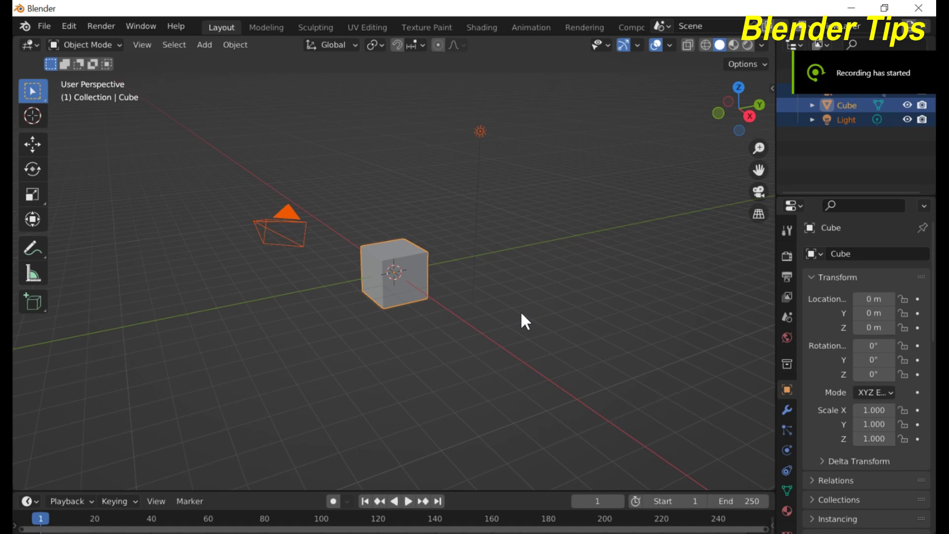
pyautogui.press('Delete')
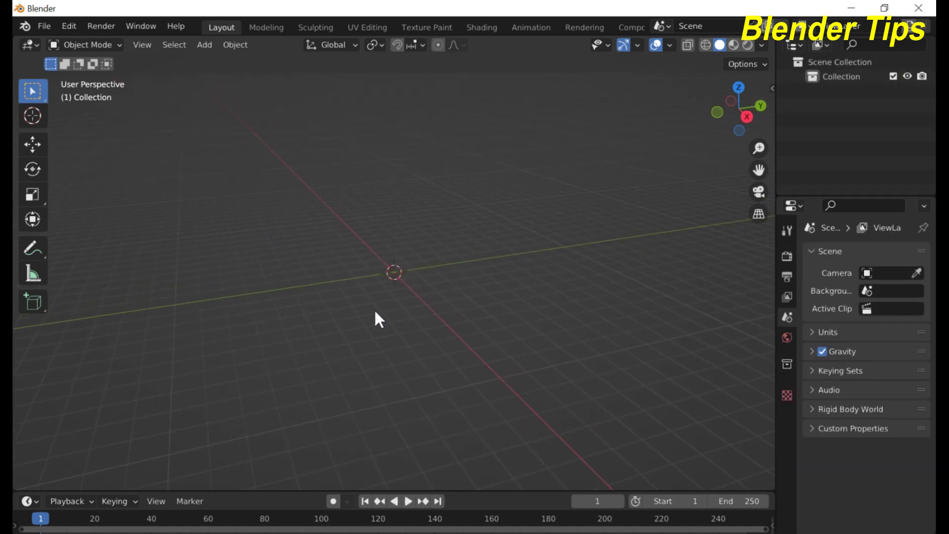
# Step: Add a mesh plane at the origin and scale it up uniformly to about 4.39
pyautogui.hotkey('shift', 'a')
pyautogui.moveTo(373, 258)
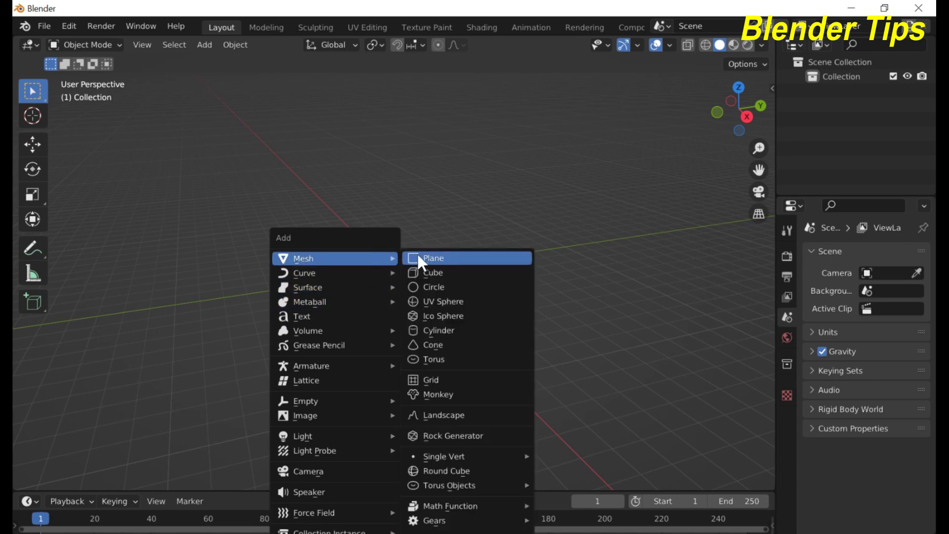
pyautogui.click(440, 257)
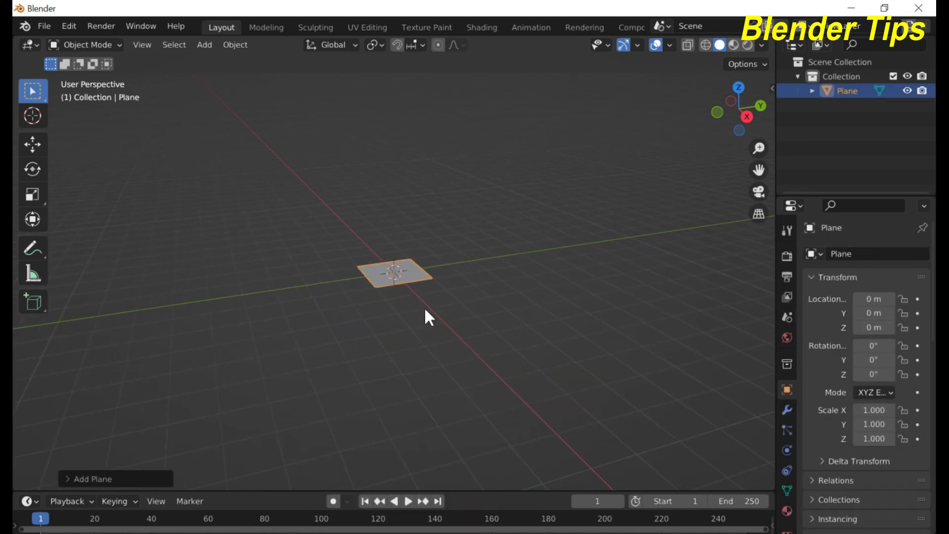
pyautogui.press('s')
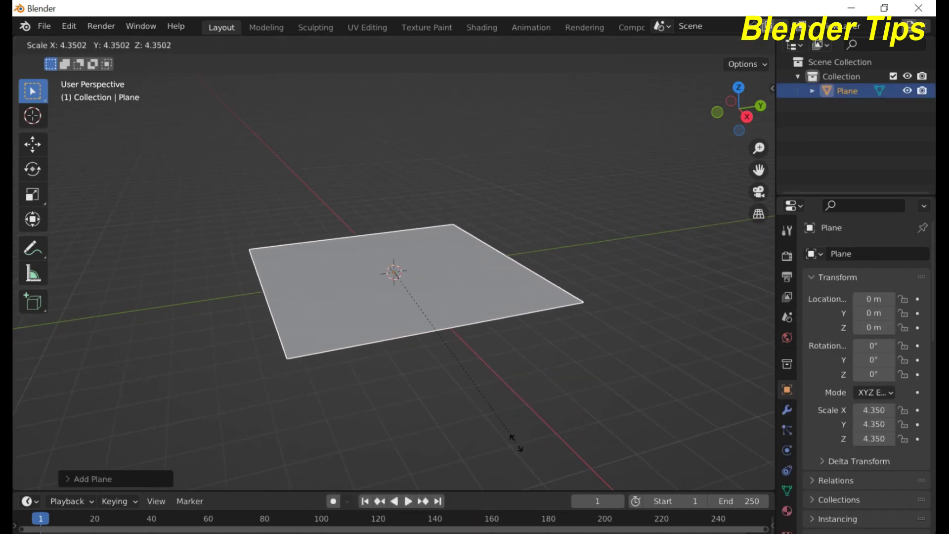
pyautogui.click(517, 444)
pyautogui.moveTo(493, 399); pyautogui.dragTo(476, 389, button='middle')
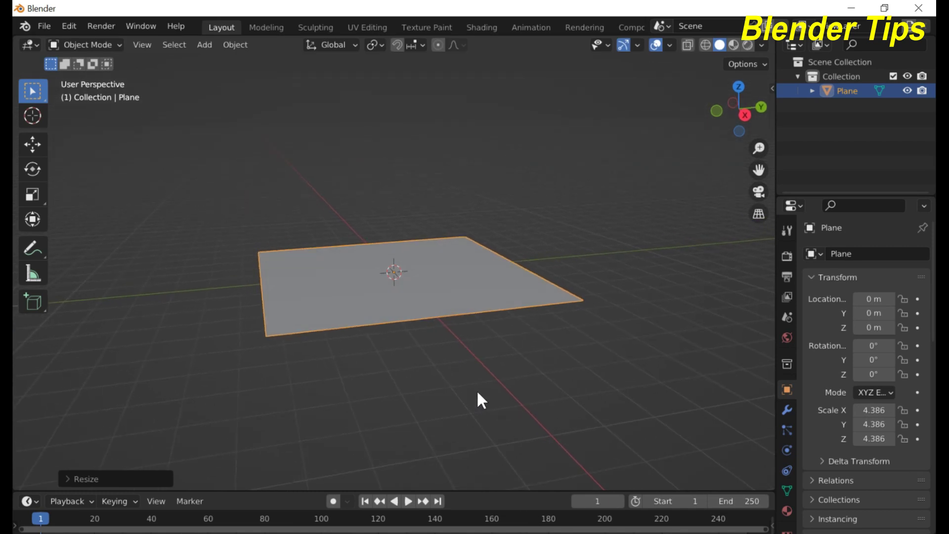
# Step: Extrude the plane's face upward in Edit Mode to form a low, wide box
pyautogui.press('Tab')
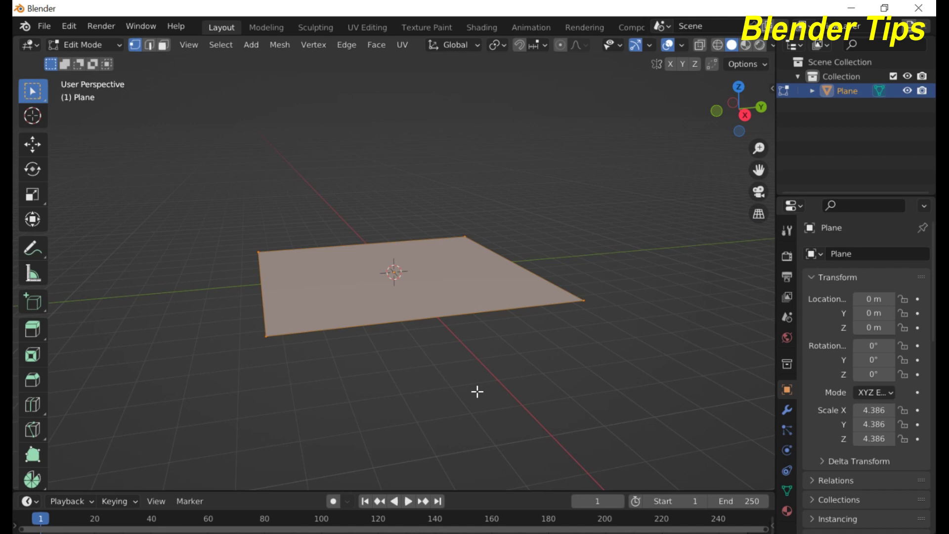
pyautogui.press('e')
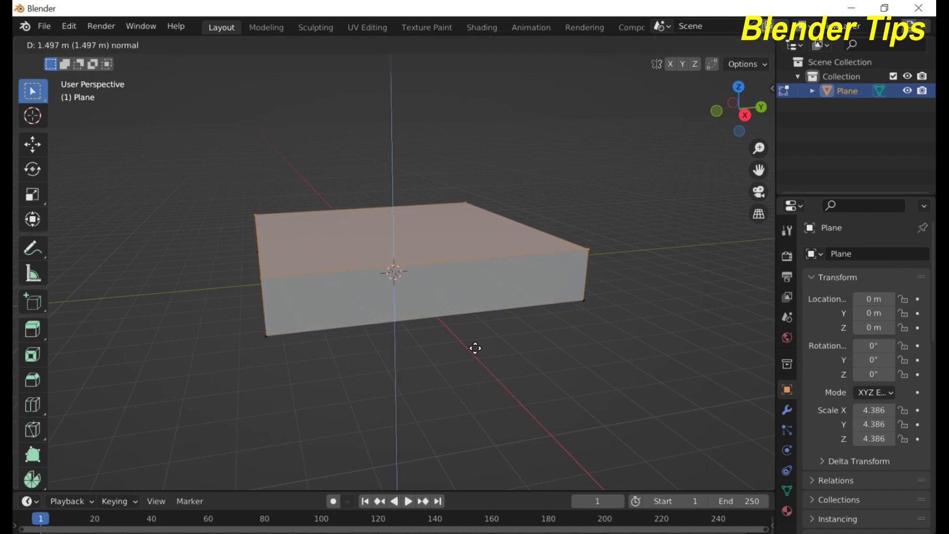
pyautogui.click(468, 325)
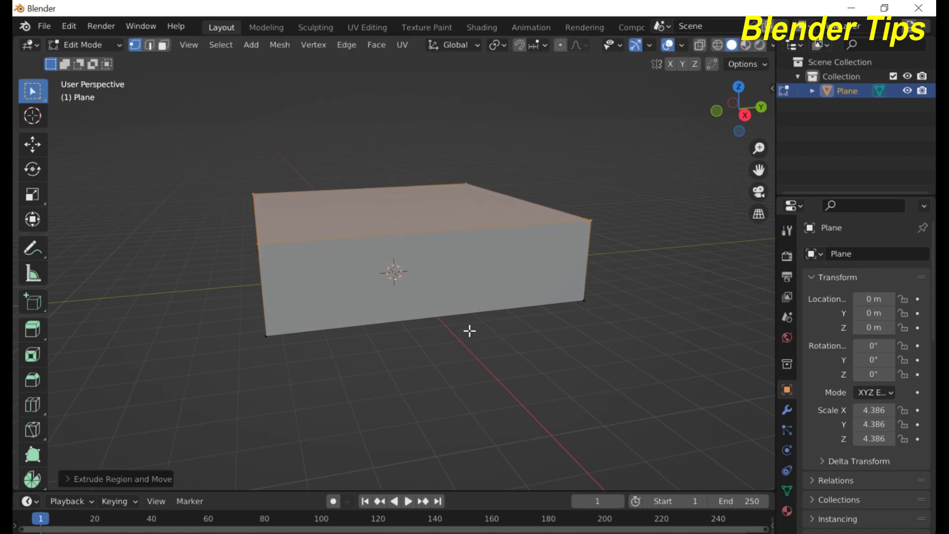
# Step: Delete the top face of the box in face select mode to open it, and return to Object Mode
pyautogui.press('3')
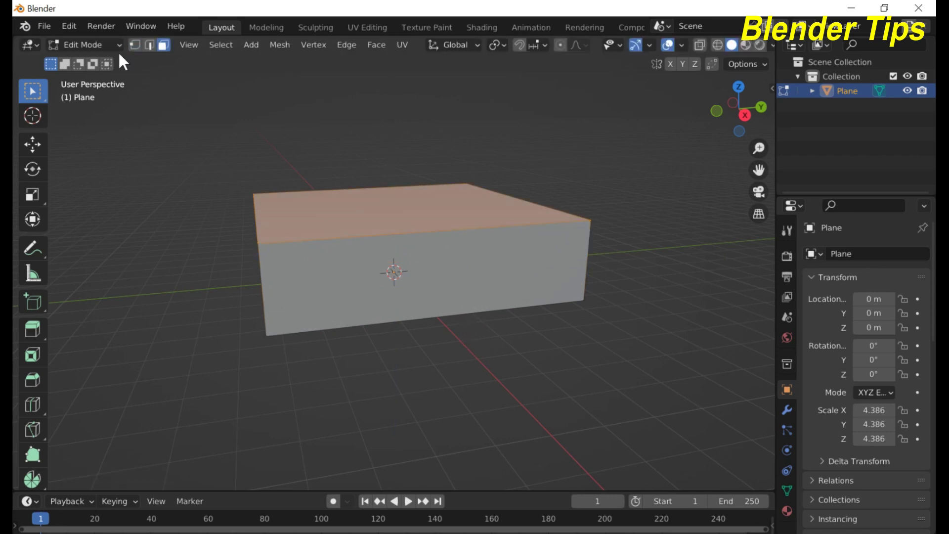
pyautogui.click(390, 210)
pyautogui.moveTo(408, 221); pyautogui.dragTo(406, 252, button='middle')
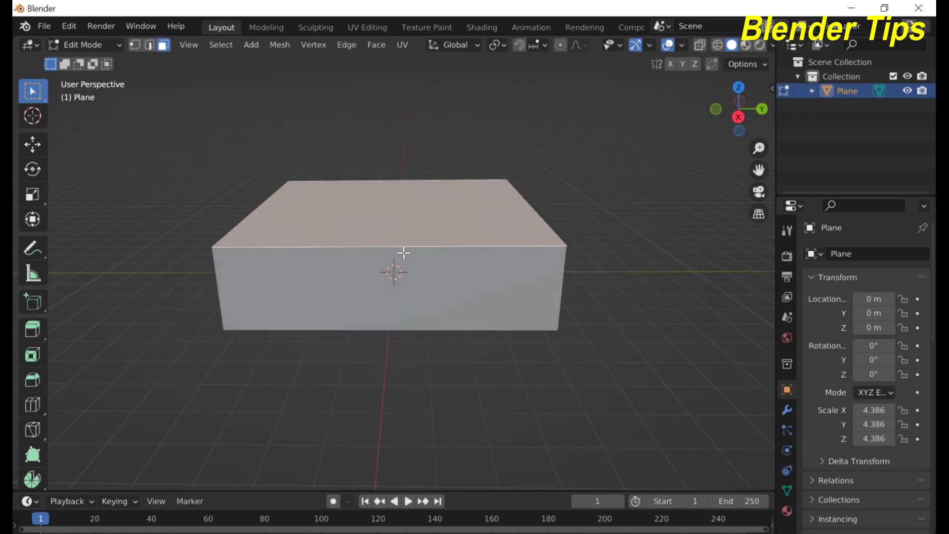
pyautogui.press('x')
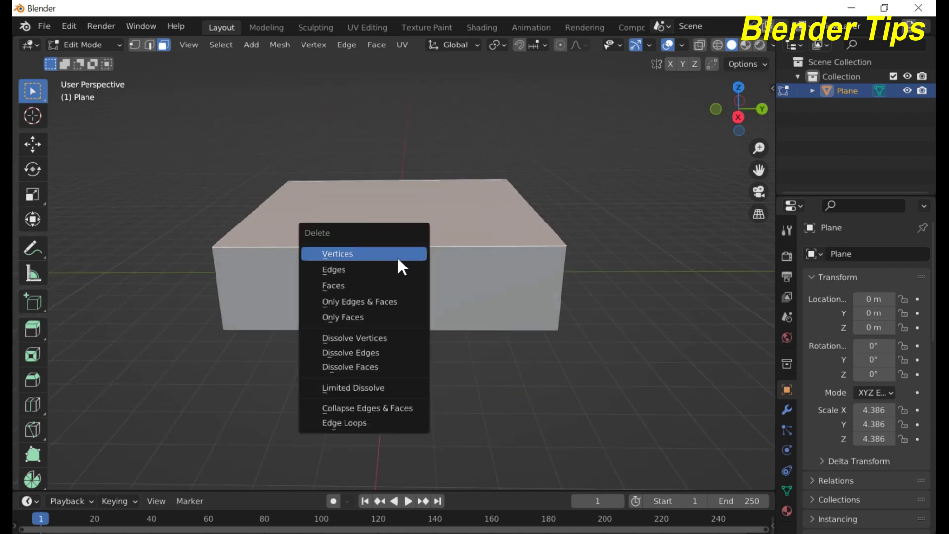
pyautogui.click(385, 285)
pyautogui.moveTo(385, 286); pyautogui.dragTo(413, 315, button='middle')
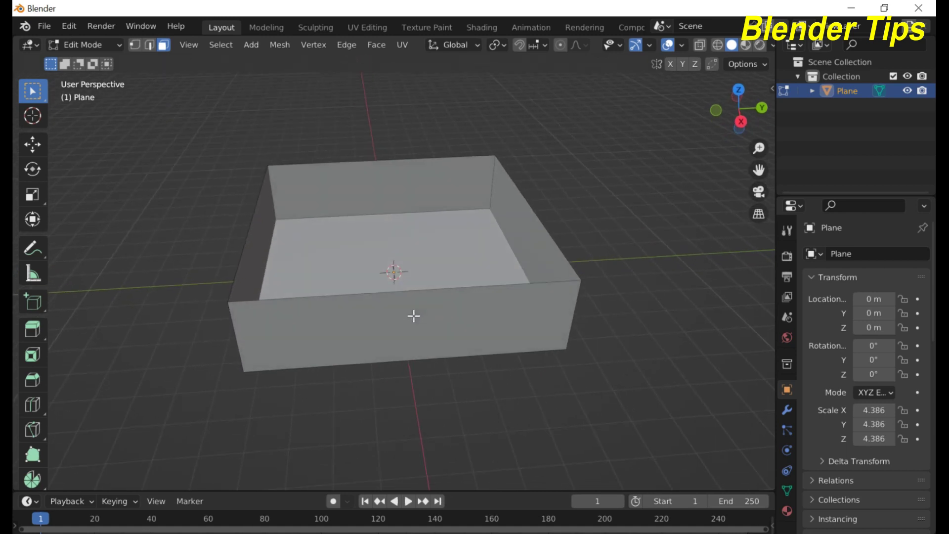
pyautogui.press('Tab')
pyautogui.moveTo(434, 346); pyautogui.dragTo(431, 340, button='middle')
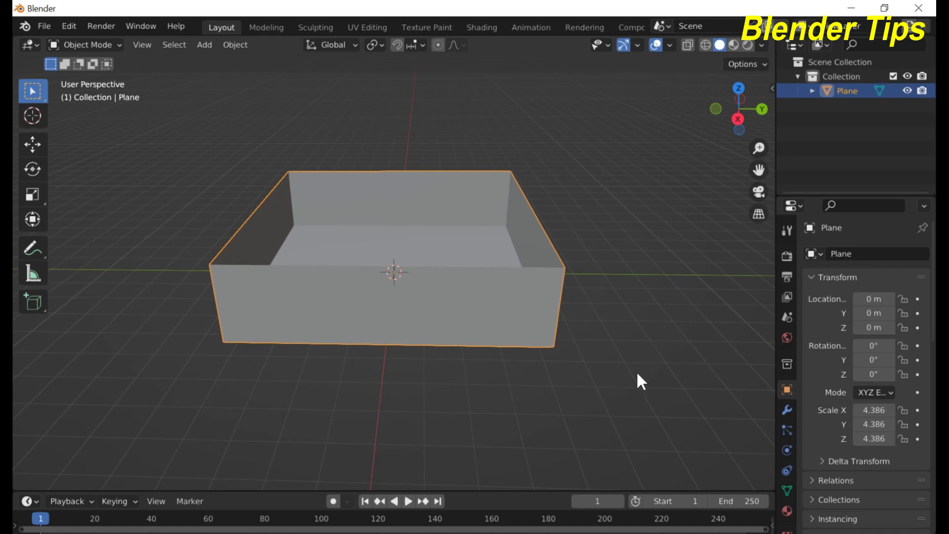
# Step: Add a Solidify modifier to the open box with a thickness of 0.07 m
pyautogui.click(787, 410)
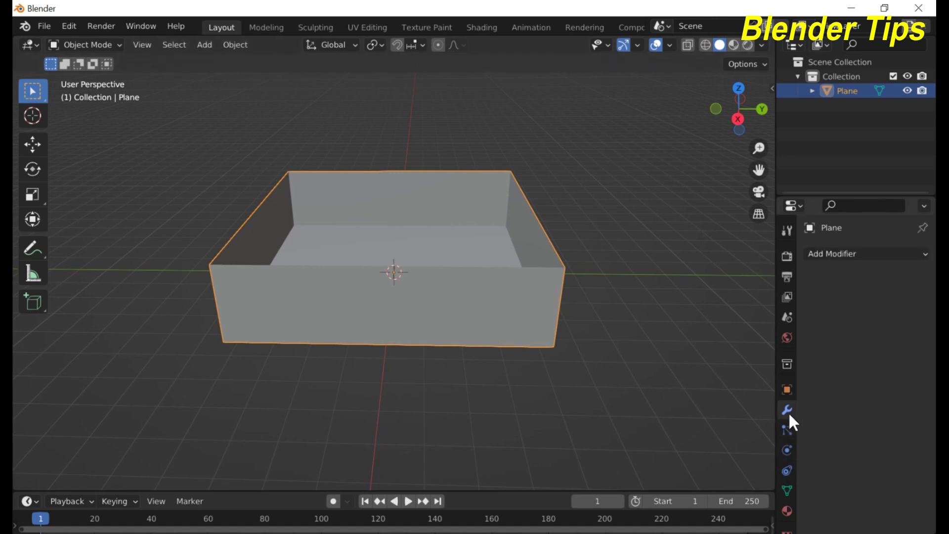
pyautogui.click(843, 254)
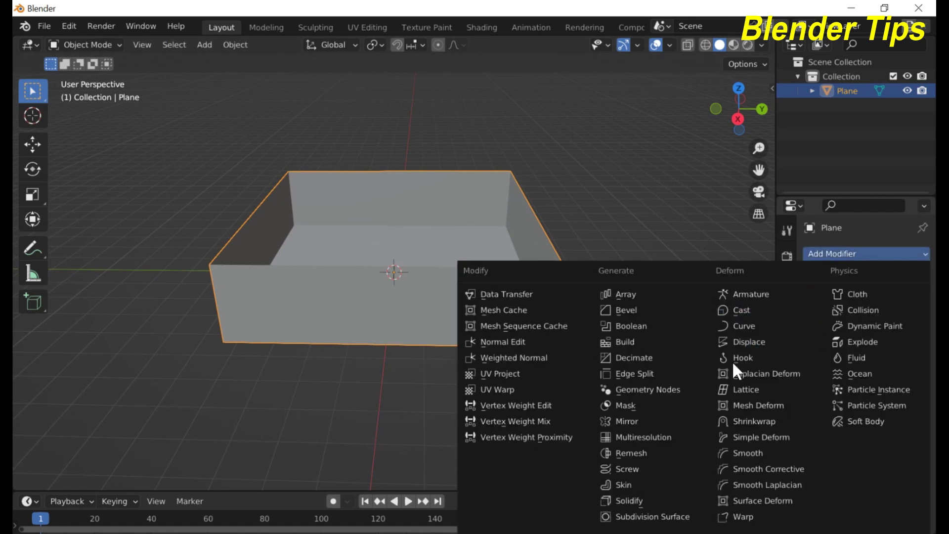
pyautogui.click(652, 500)
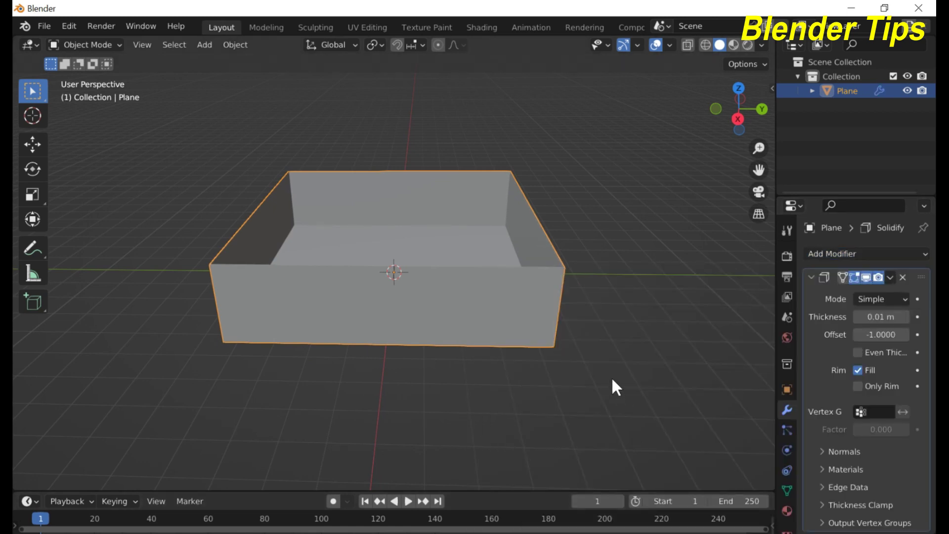
pyautogui.scroll(1, 610, 376)
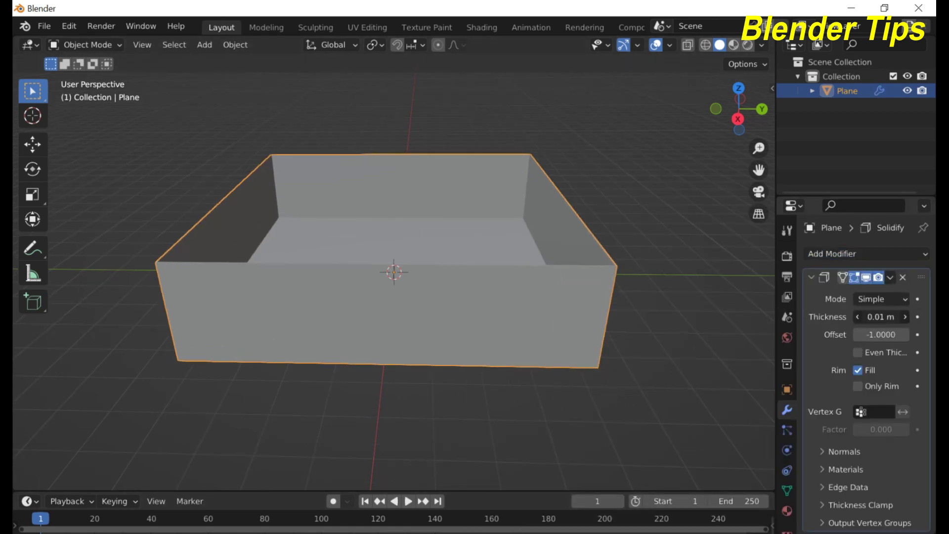
pyautogui.moveTo(881, 316)
pyautogui.mouseDown()
pyautogui.moveTo(909, 316)
pyautogui.moveTo(897, 317)
pyautogui.mouseUp()
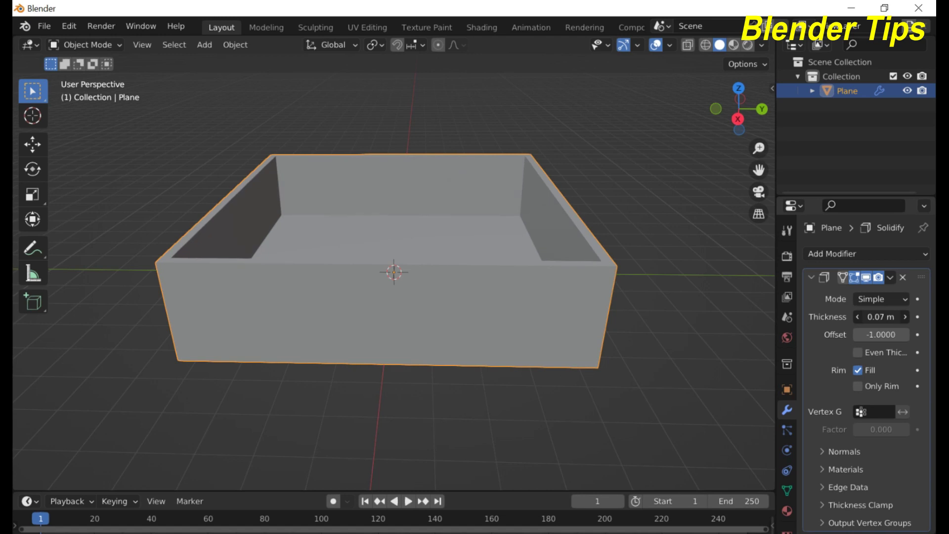
pyautogui.click(625, 304)
pyautogui.moveTo(624, 298)
pyautogui.mouseDown(button='middle')
pyautogui.moveTo(628, 337)
pyautogui.moveTo(623, 295)
pyautogui.mouseUp(button='middle')
pyautogui.scroll(-3, 623, 295)
pyautogui.scroll(2, 618, 295)
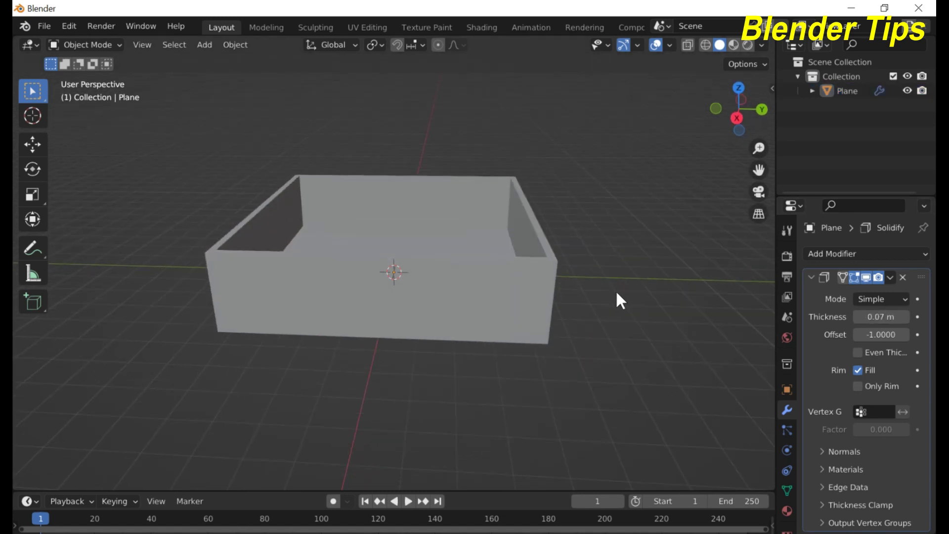
# Step: Apply the Solidify modifier to the box and slightly widen the properties area
pyautogui.click(890, 277)
pyautogui.click(836, 296)
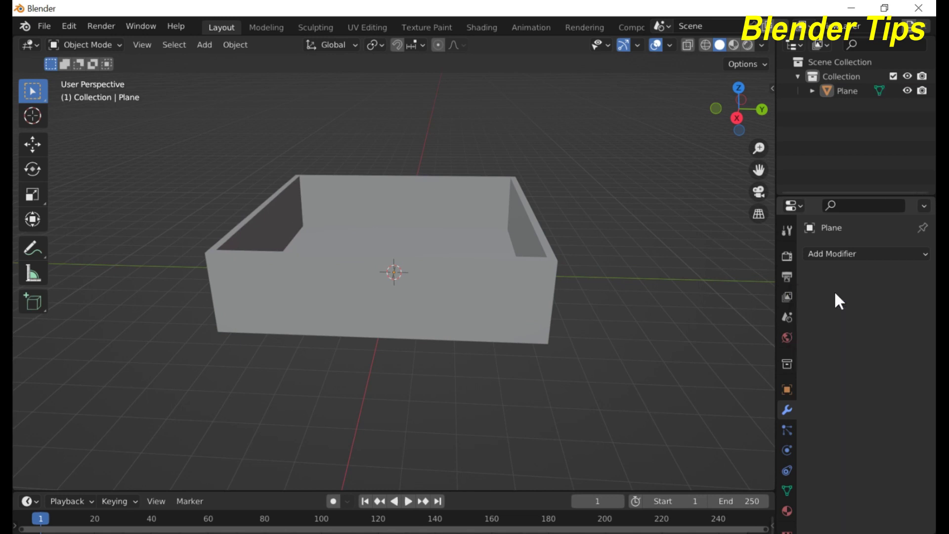
pyautogui.moveTo(775, 296); pyautogui.dragTo(755, 295)
pyautogui.scroll(-2, 510, 264)
pyautogui.moveTo(510, 265); pyautogui.dragTo(523, 266, button='middle')
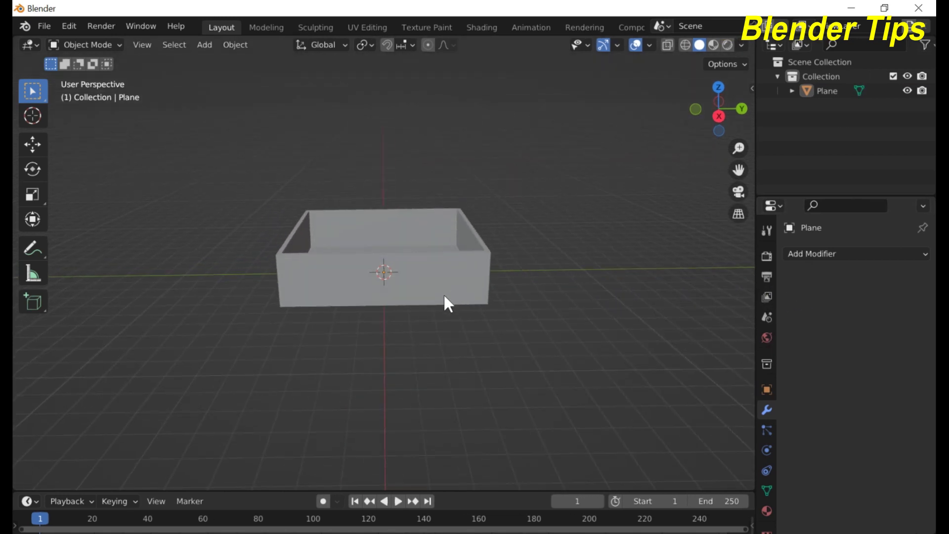
# Step: Add a Path curve at the origin and rotate it 90° about the global Y axis
pyautogui.hotkey('shift', 'a')
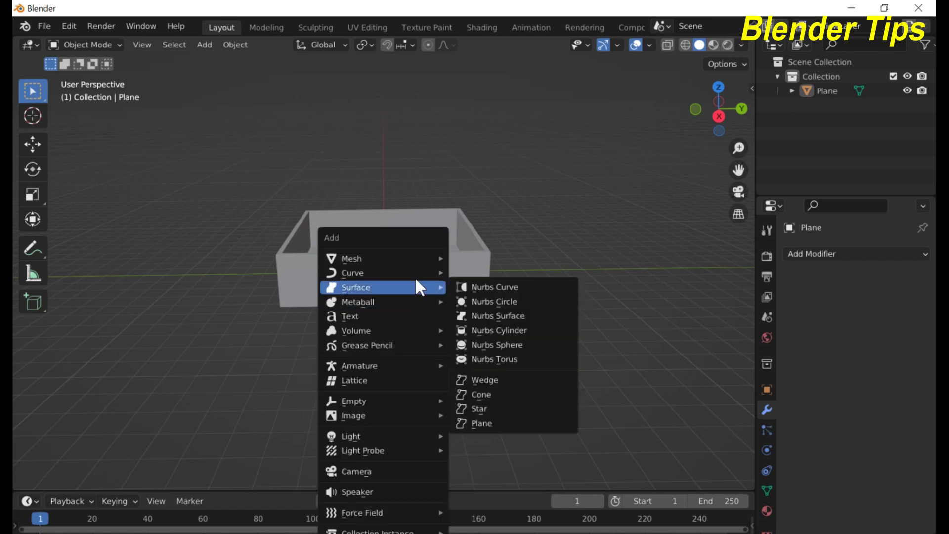
pyautogui.moveTo(417, 275)
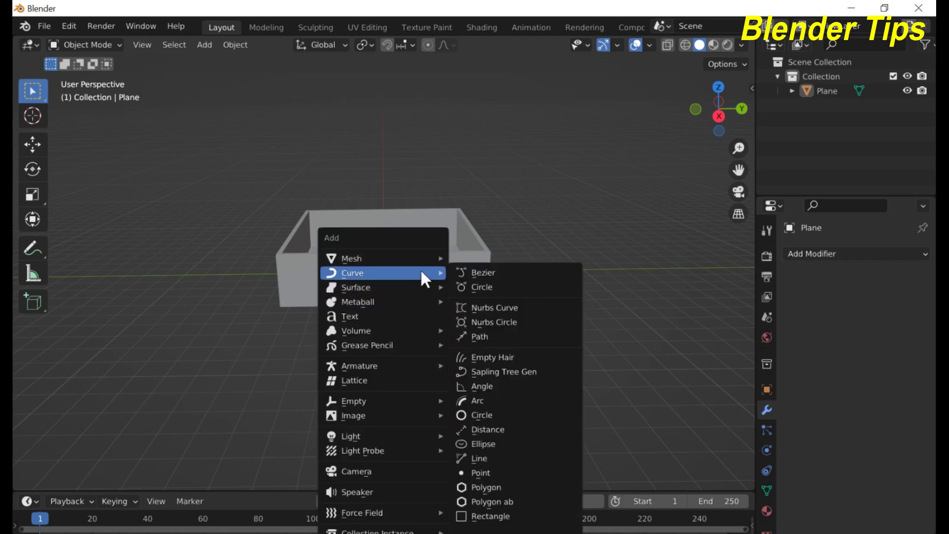
pyautogui.click(479, 335)
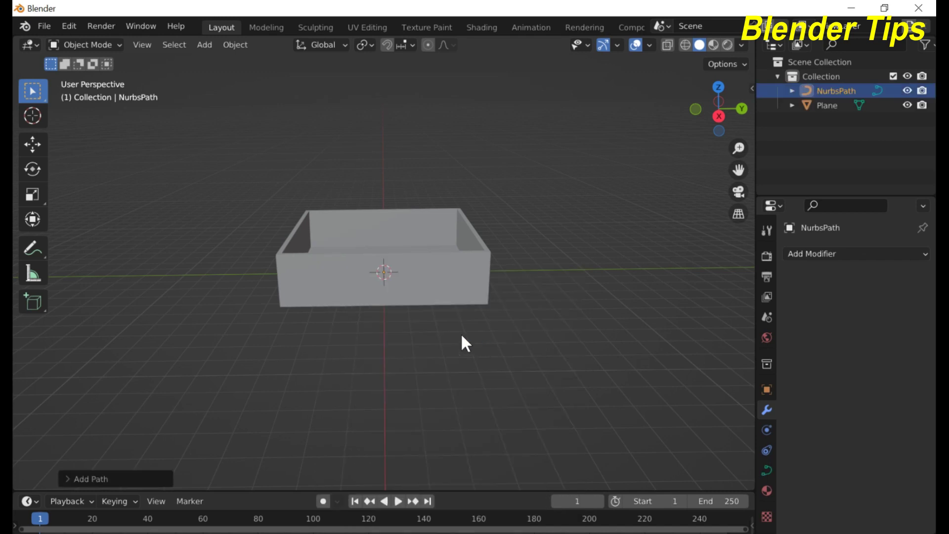
pyautogui.moveTo(423, 339); pyautogui.dragTo(422, 351, button='middle')
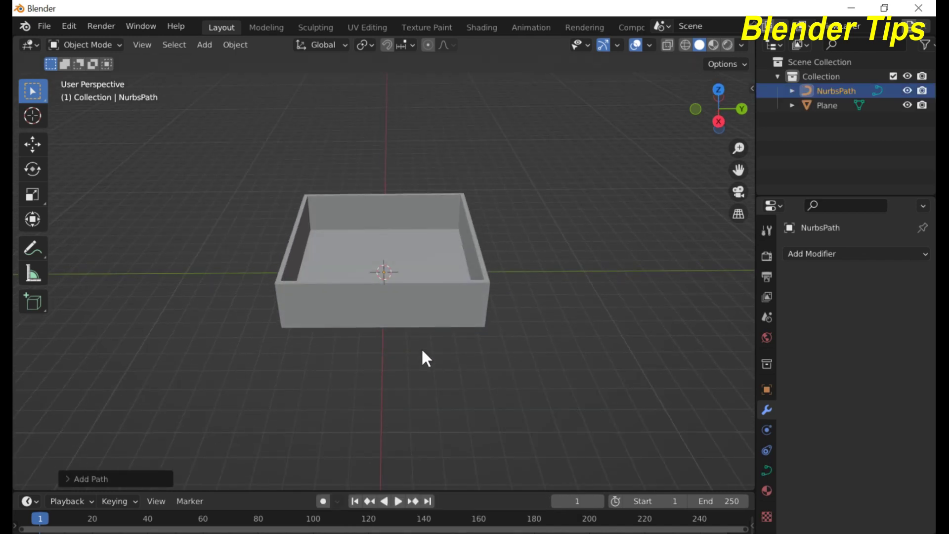
pyautogui.write('r')
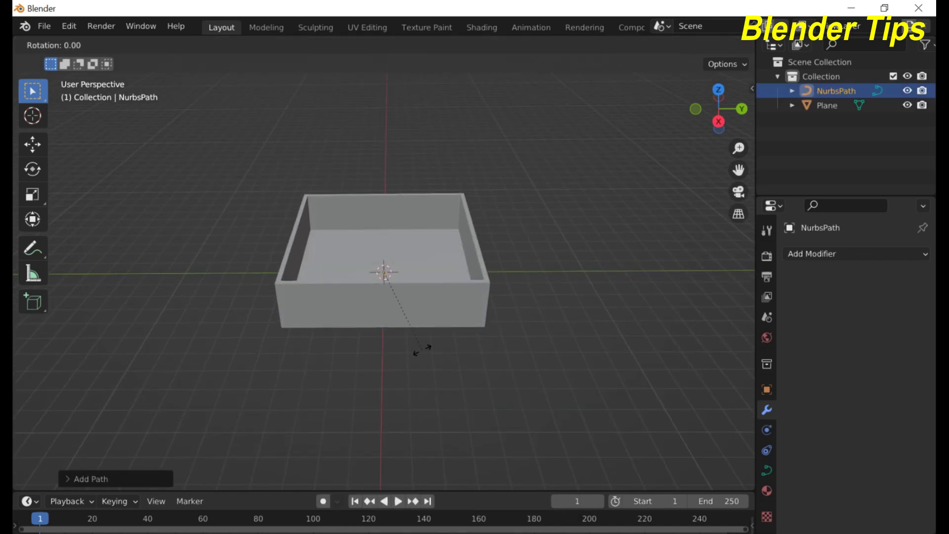
pyautogui.write('y90')
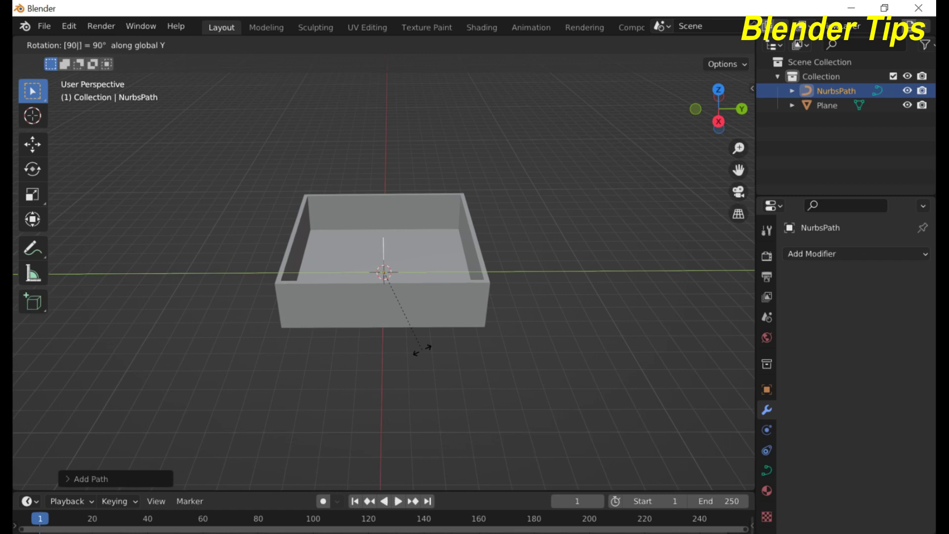
pyautogui.press('Return')
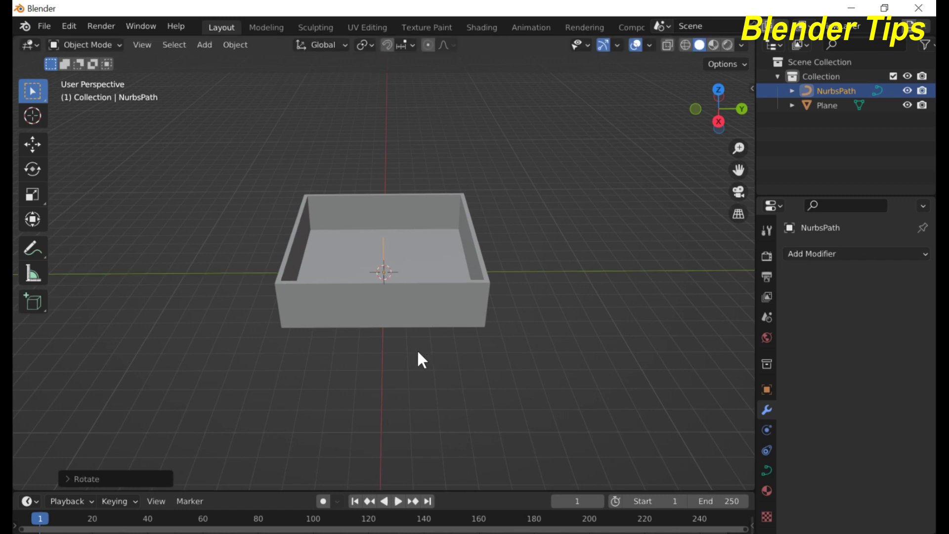
# Step: In front view, move the path about -6.69 m in X and 2 m in Z, beside the box, and enter Edit Mode
pyautogui.press('KP_1')
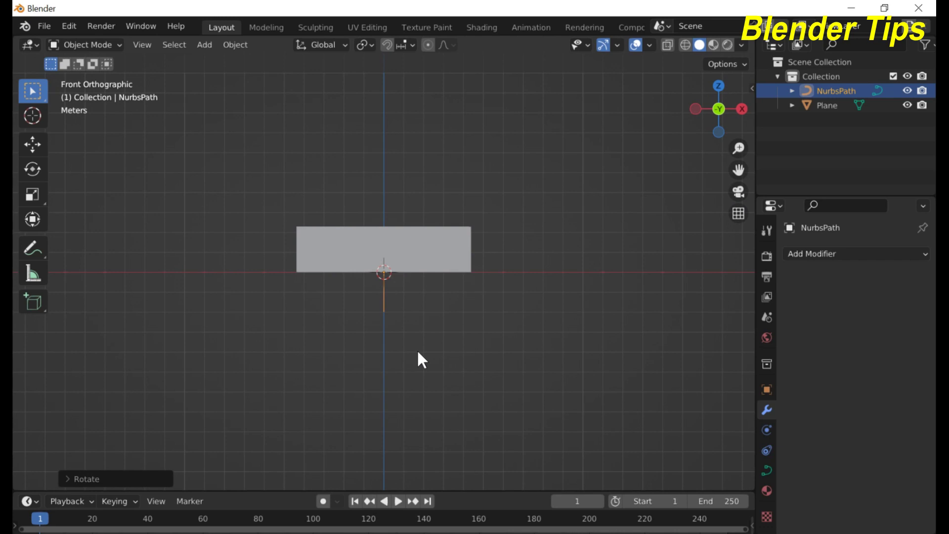
pyautogui.press('g')
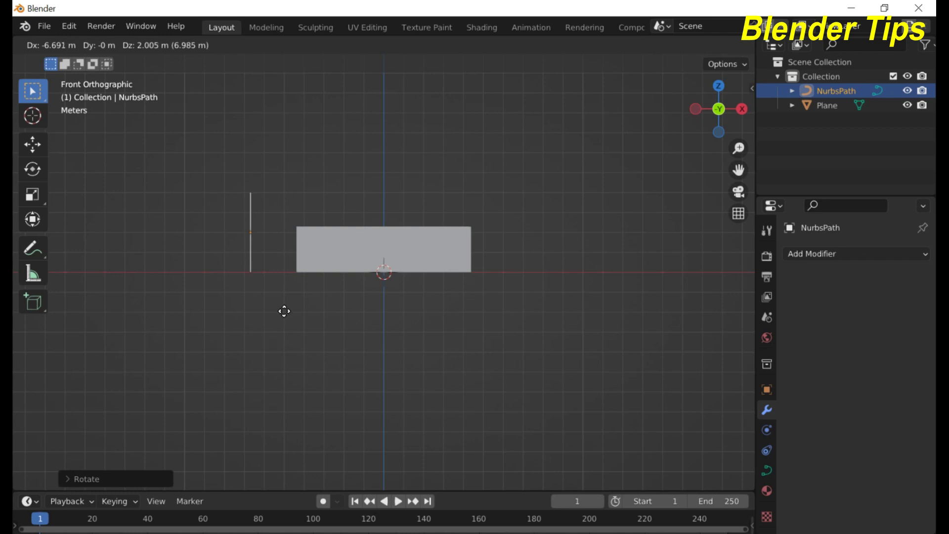
pyautogui.click(284, 311)
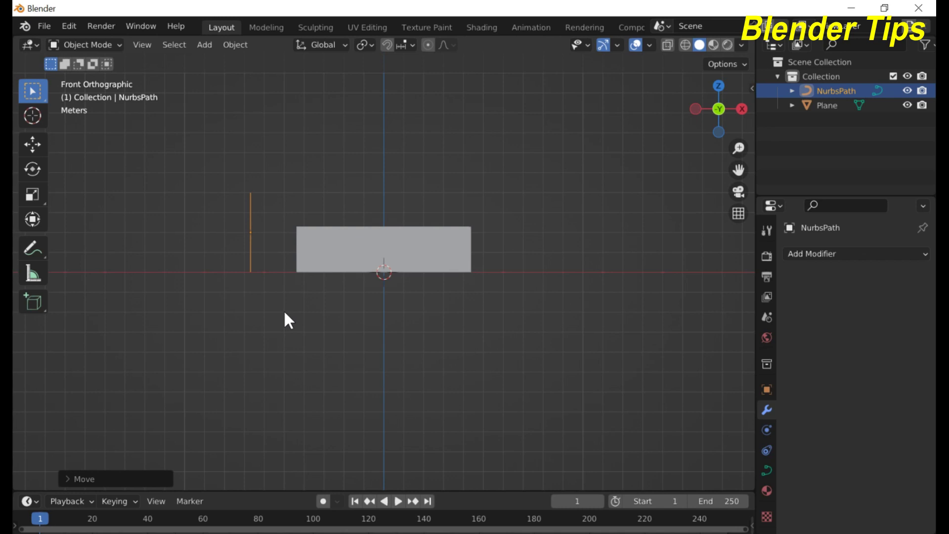
pyautogui.press('Tab')
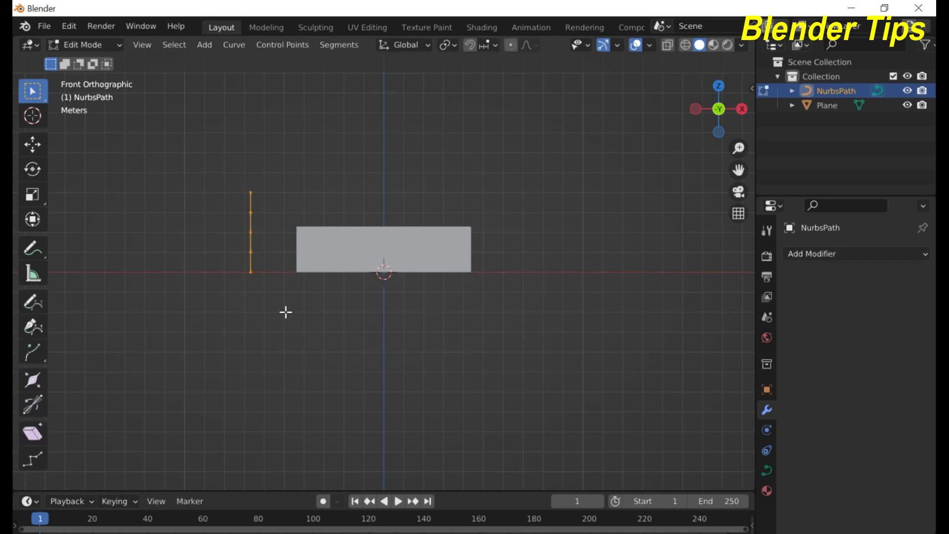
# Step: Give the path curve a round bevel with a depth of 0.26 m to form a pipe
pyautogui.click(767, 472)
pyautogui.scroll(-3, 822, 465)
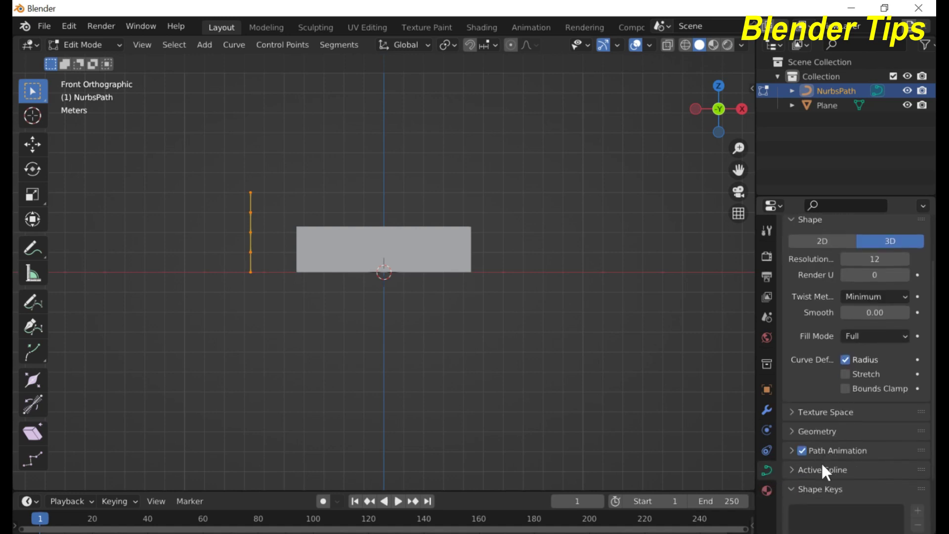
pyautogui.click(797, 431)
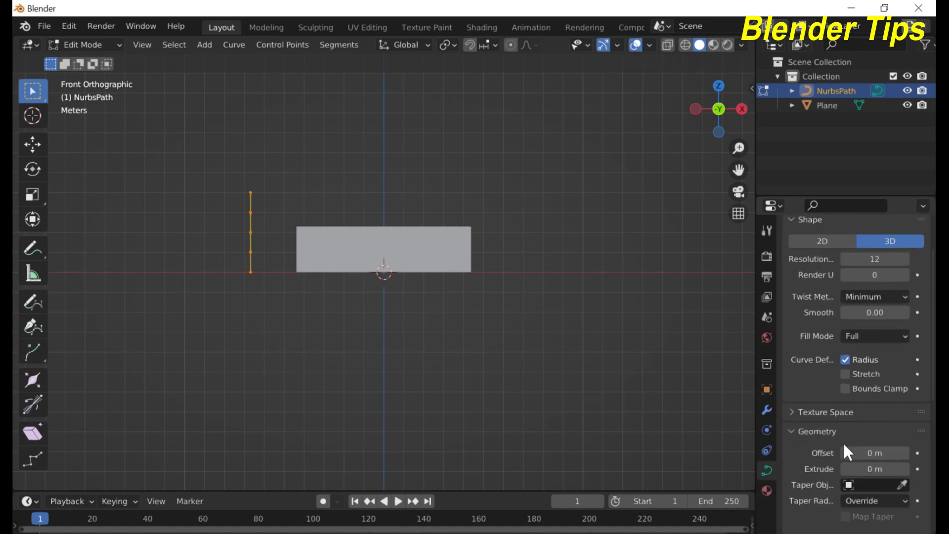
pyautogui.scroll(-3, 844, 443)
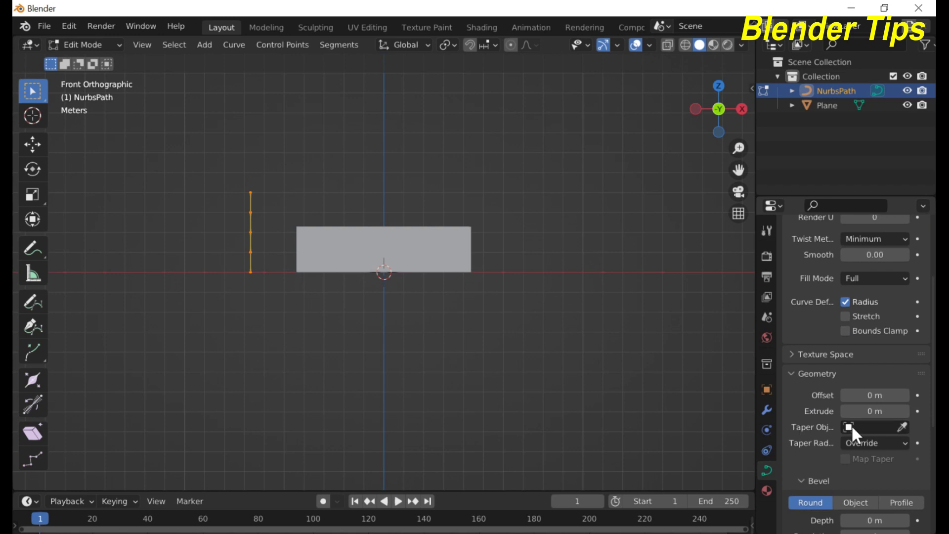
pyautogui.scroll(-3, 851, 424)
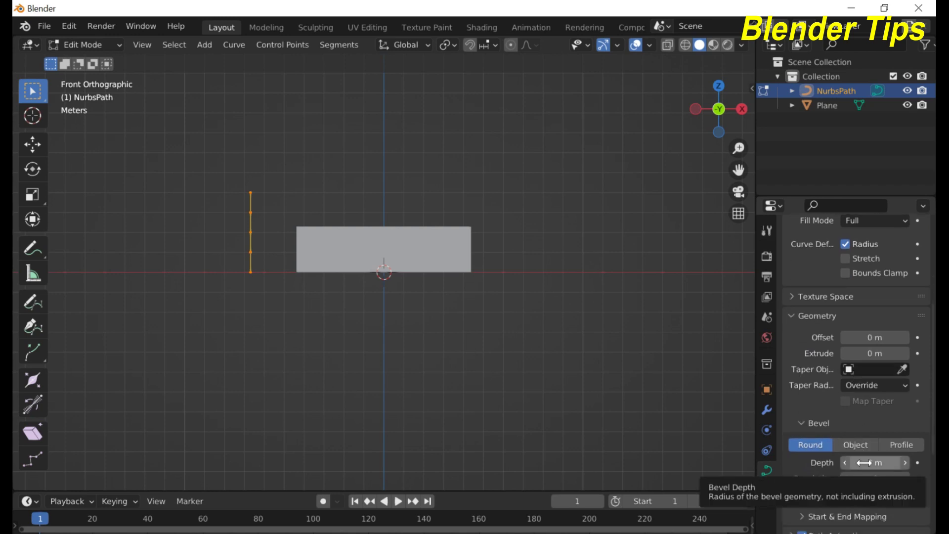
pyautogui.moveTo(874, 462); pyautogui.dragTo(905, 462)
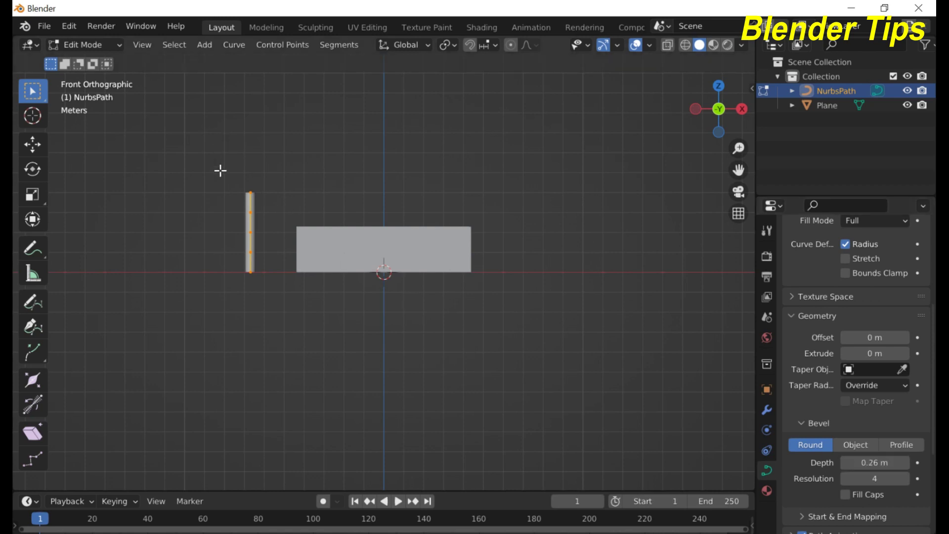
# Step: Bend the pipe by moving its top control point about 2.73 m in X and -0.68 m in Z, and return to Object Mode
pyautogui.moveTo(218, 165); pyautogui.dragTo(275, 195)
pyautogui.press('g')
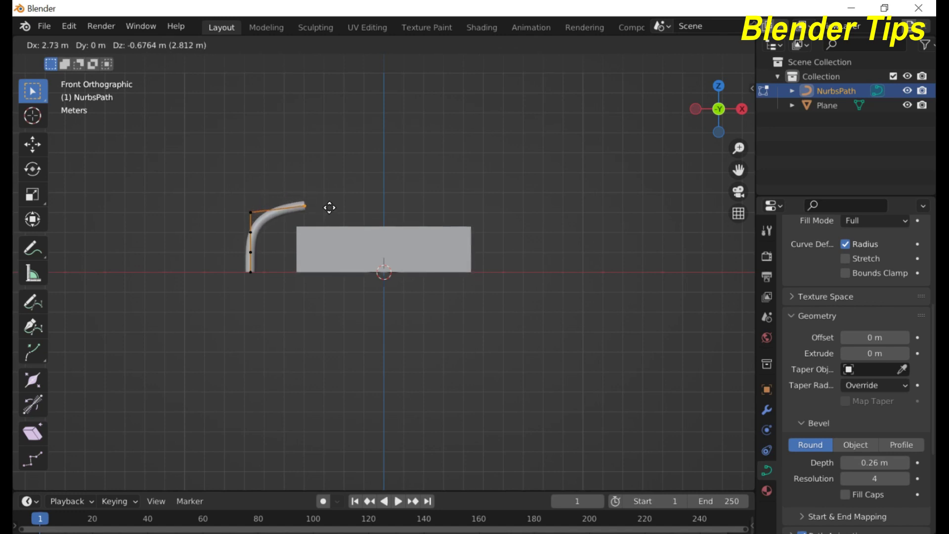
pyautogui.click(329, 207)
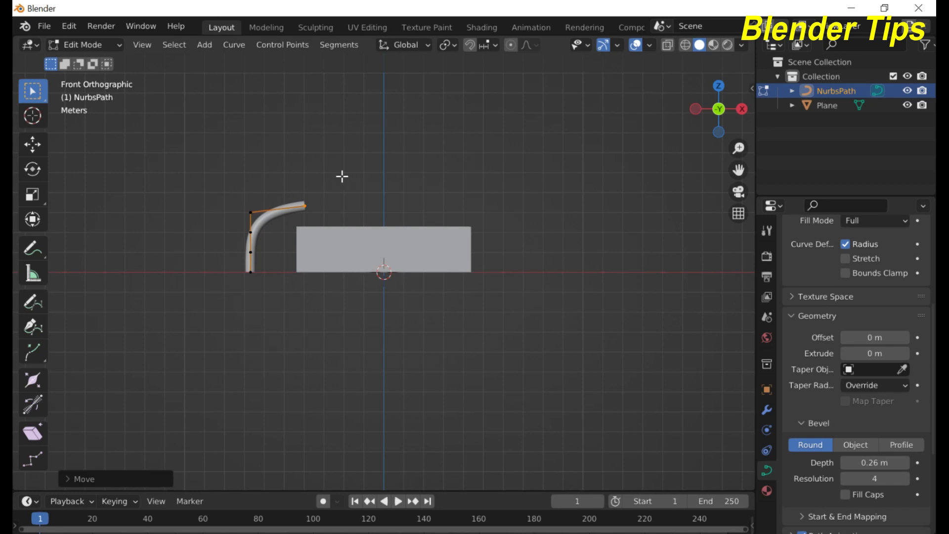
pyautogui.moveTo(342, 177); pyautogui.dragTo(340, 207, button='middle')
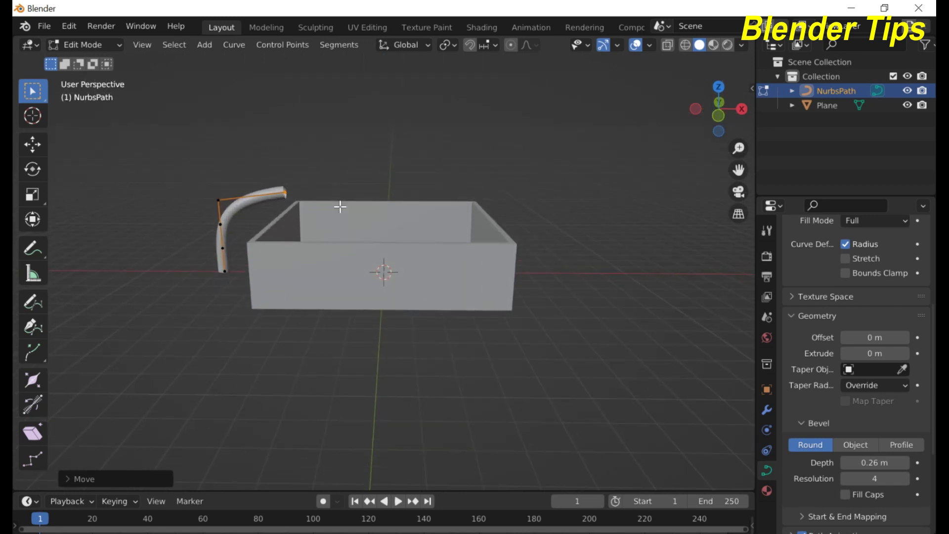
pyautogui.press('Tab')
pyautogui.moveTo(338, 206)
pyautogui.mouseDown(button='middle')
pyautogui.moveTo(309, 250)
pyautogui.moveTo(325, 195)
pyautogui.mouseUp(button='middle')
pyautogui.scroll(5, 309, 246)
pyautogui.scroll(-5, 309, 246)
pyautogui.scroll(-2, 322, 331)
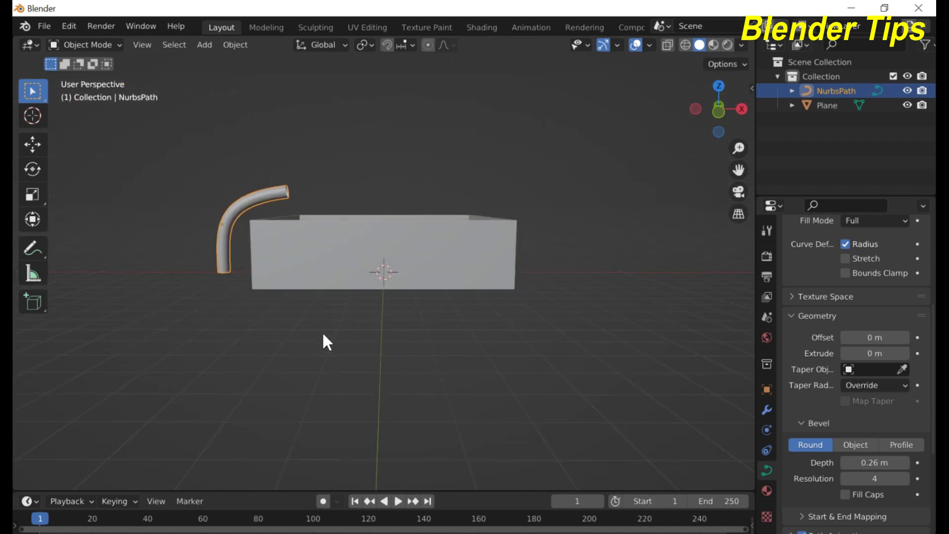
# Step: Add a plane at the origin and scale it up into a large floor extending beyond the box and pipe
pyautogui.hotkey('shift', 'a')
pyautogui.moveTo(299, 264)
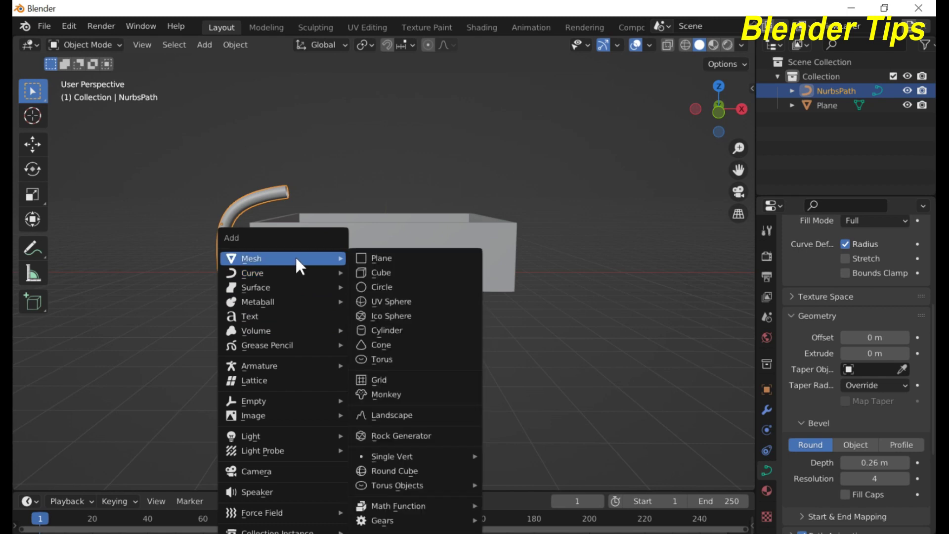
pyautogui.click(394, 256)
pyautogui.moveTo(375, 297); pyautogui.dragTo(405, 319, button='middle')
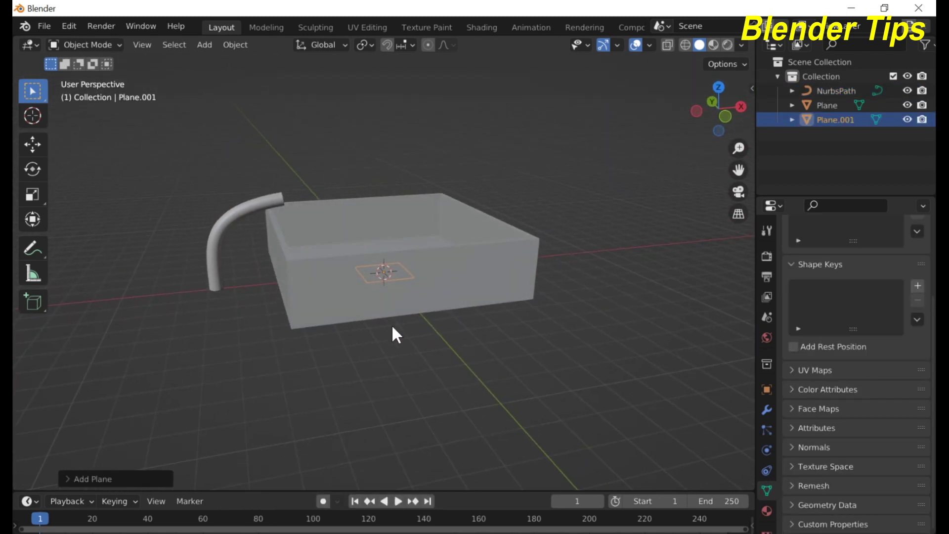
pyautogui.press('s')
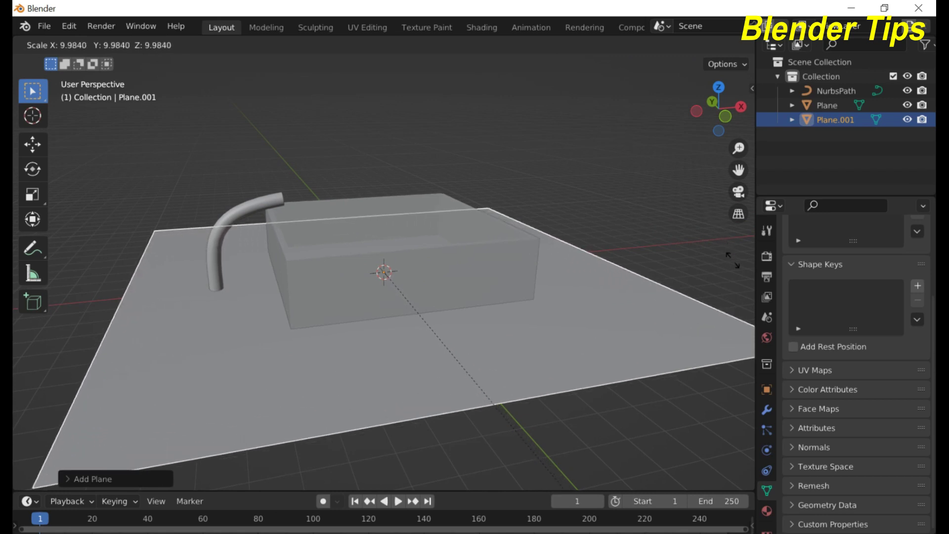
pyautogui.click(645, 262)
pyautogui.moveTo(447, 316); pyautogui.dragTo(421, 281, button='middle')
pyautogui.scroll(-4, 429, 279)
pyautogui.scroll(4, 430, 288)
pyautogui.scroll(-1, 421, 280)
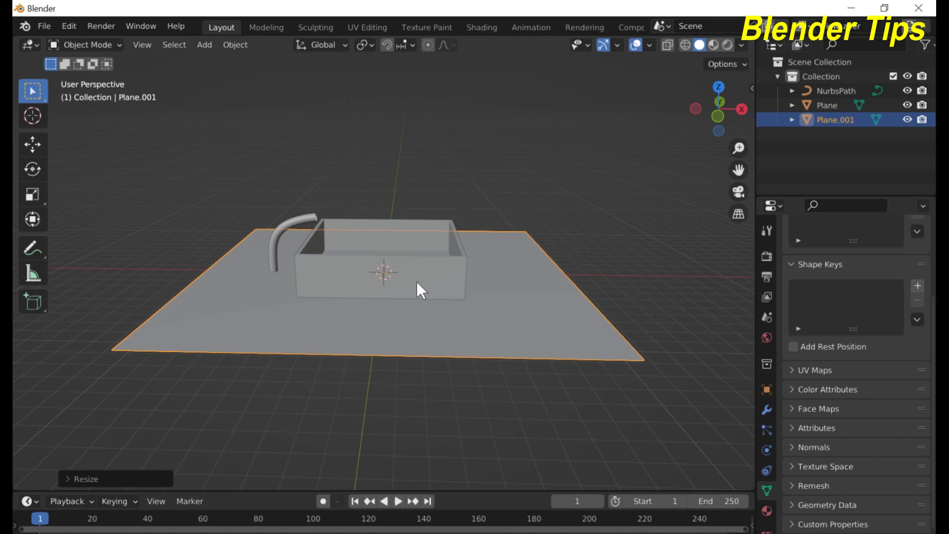
# Step: Add a UV sphere and move it along the global X axis to just outside the floor plane
pyautogui.hotkey('shift', 'a')
pyautogui.moveTo(376, 257)
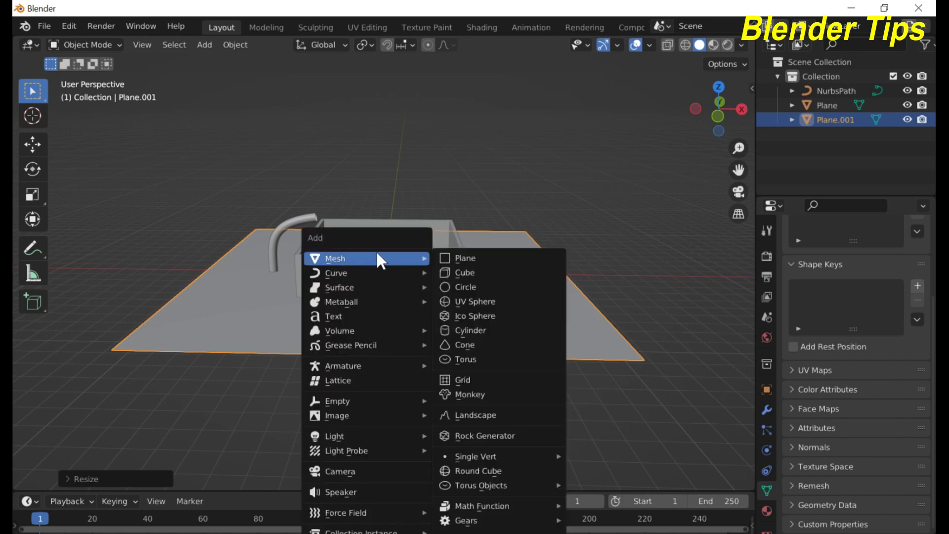
pyautogui.click(484, 300)
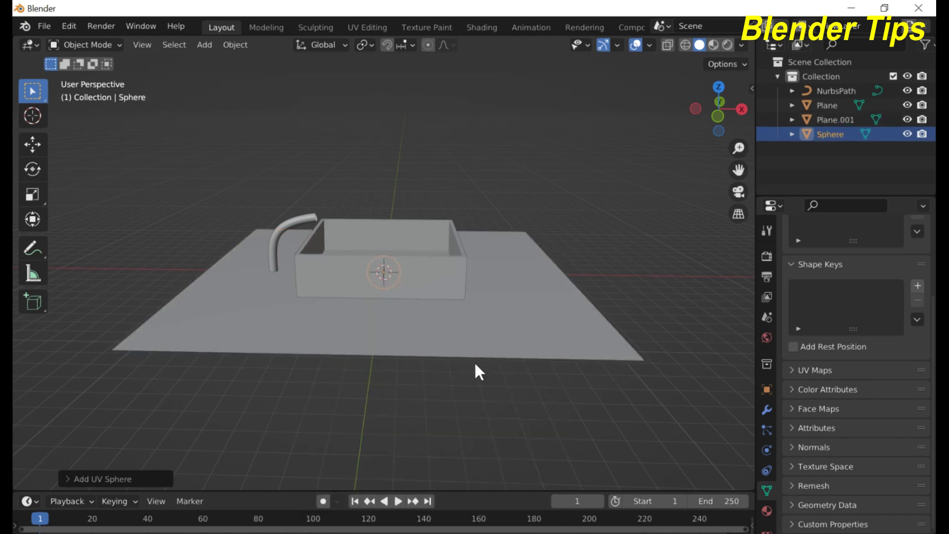
pyautogui.press('g')
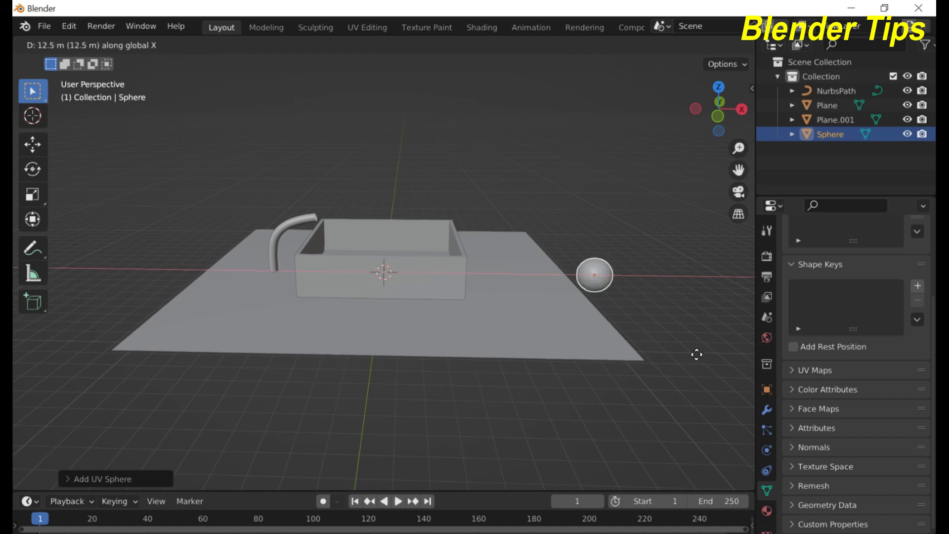
pyautogui.click(702, 354)
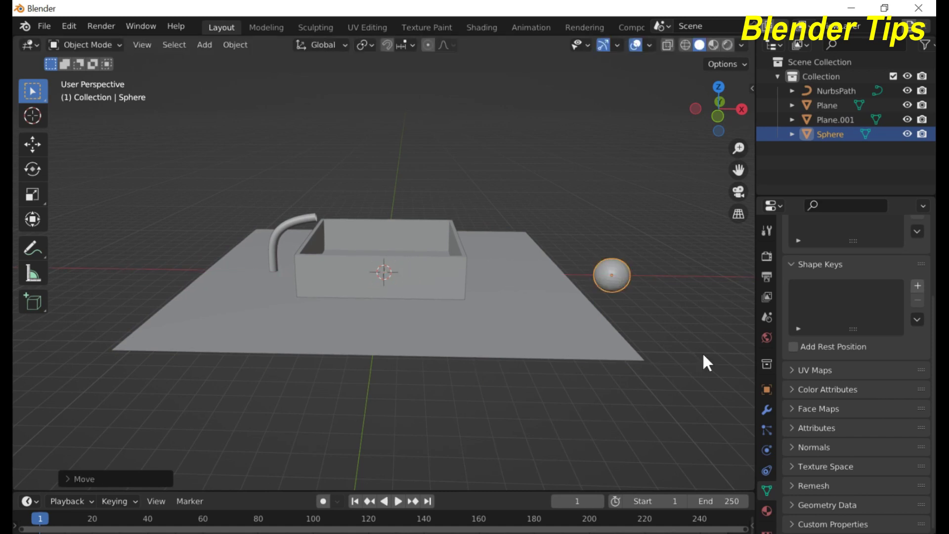
# Step: Shade the sphere smooth and scale it down to about half its size
pyautogui.rightClick(607, 275)
pyautogui.click(607, 274)
pyautogui.press('s')
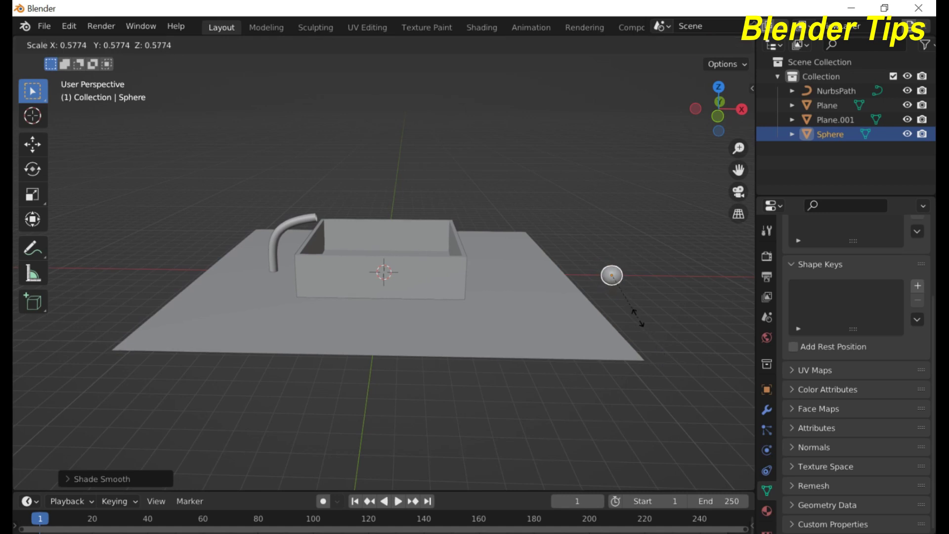
pyautogui.click(634, 310)
pyautogui.scroll(3, 604, 305)
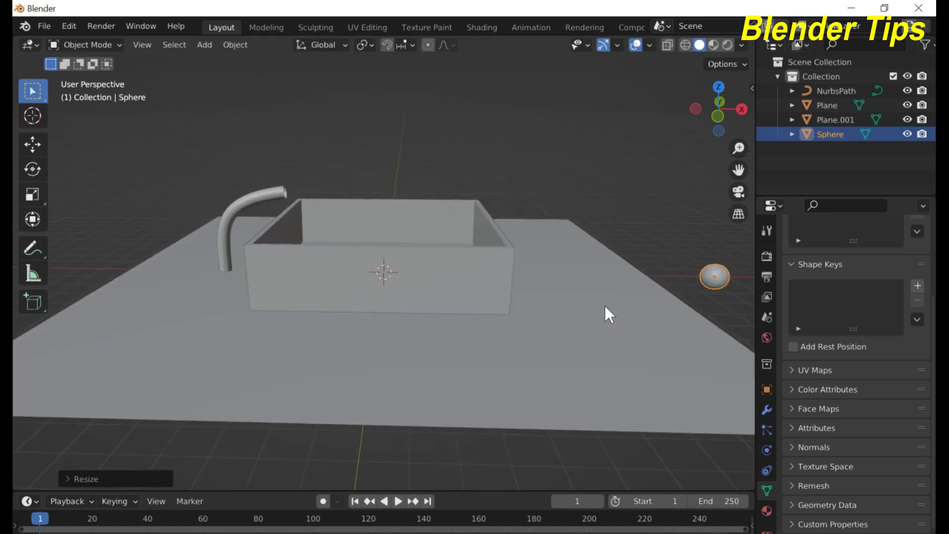
pyautogui.scroll(-1, 604, 304)
pyautogui.scroll(-4, 601, 305)
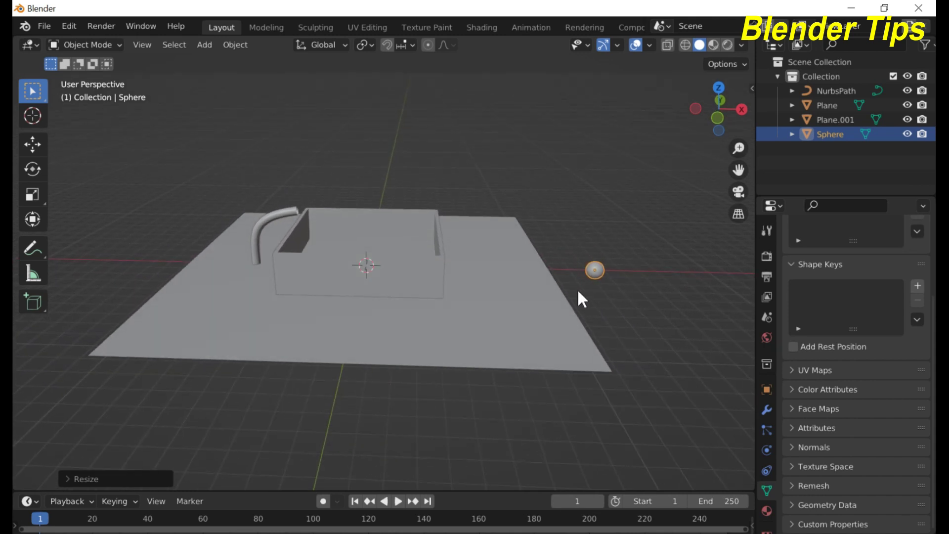
# Step: Duplicate the sphere three times, spacing each copy about 1.4 m further along X to form a row of four
pyautogui.hotkey('shift', 'd')
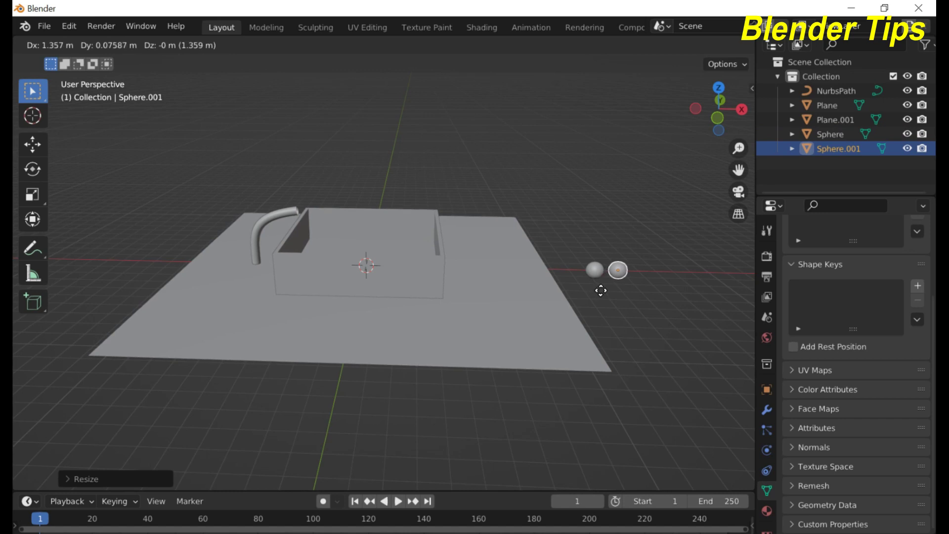
pyautogui.click(600, 291)
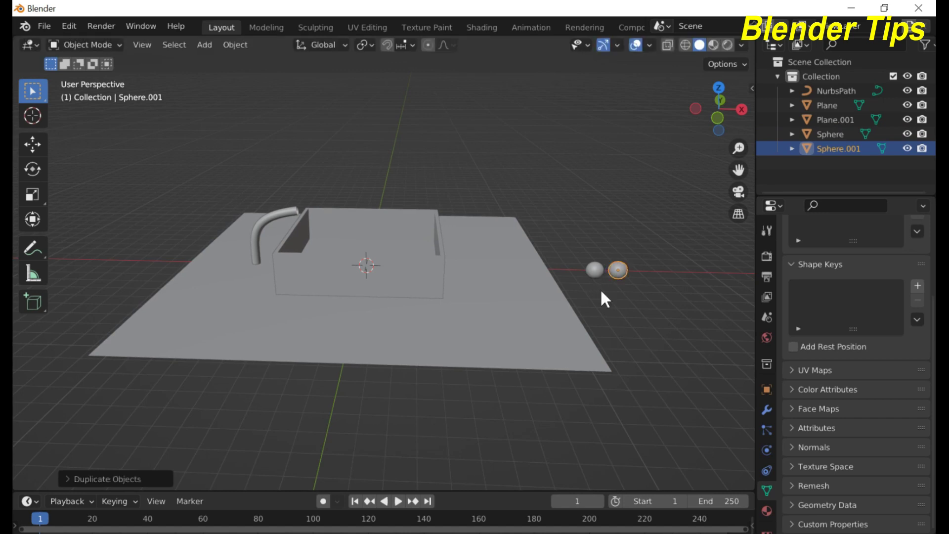
pyautogui.hotkey('shift', 'd')
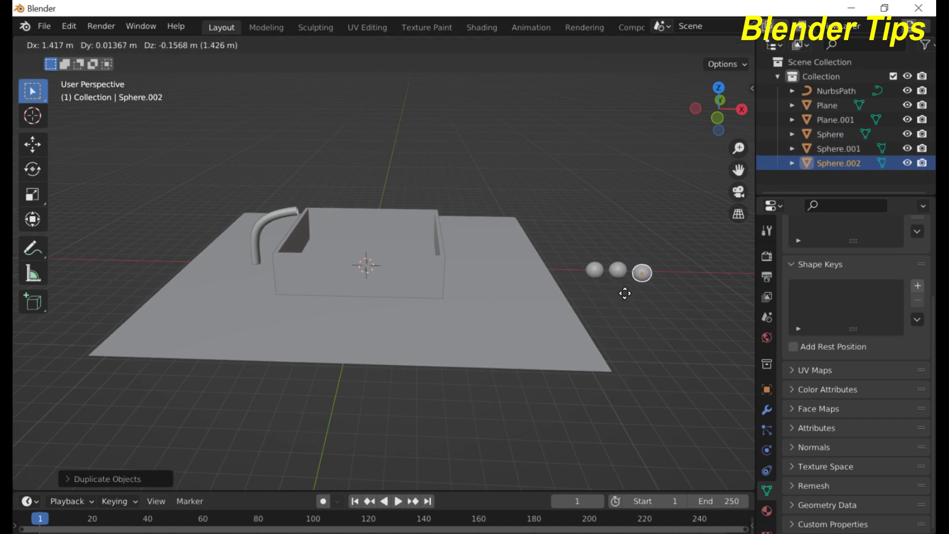
pyautogui.click(624, 294)
pyautogui.hotkey('shift', 'd')
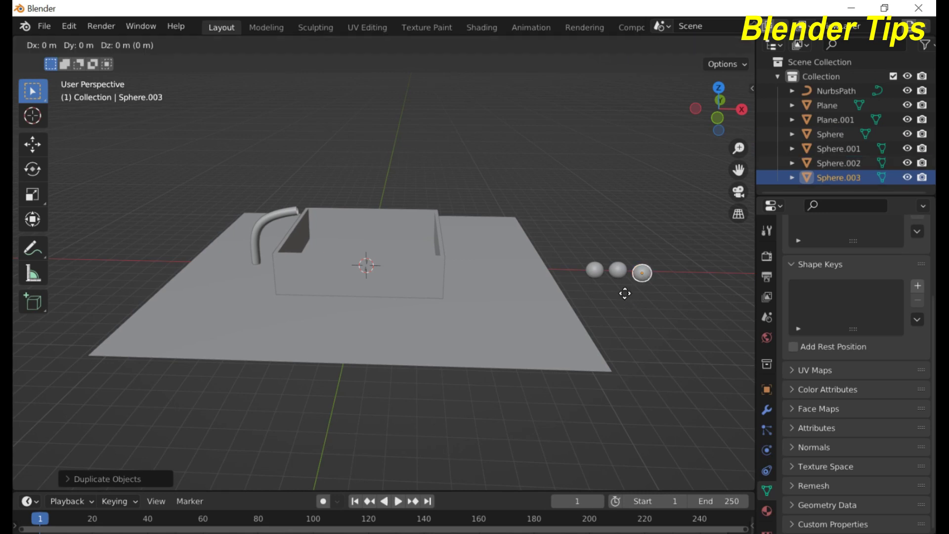
pyautogui.click(653, 296)
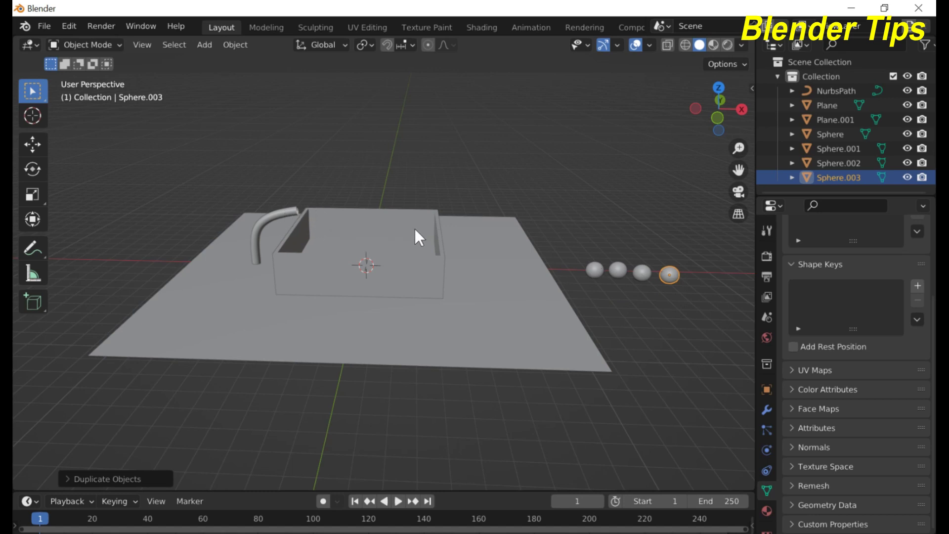
# Step: In front view, move the original sphere from the row to the pipe's upper open end above the box
pyautogui.moveTo(430, 229); pyautogui.dragTo(332, 238, button='middle')
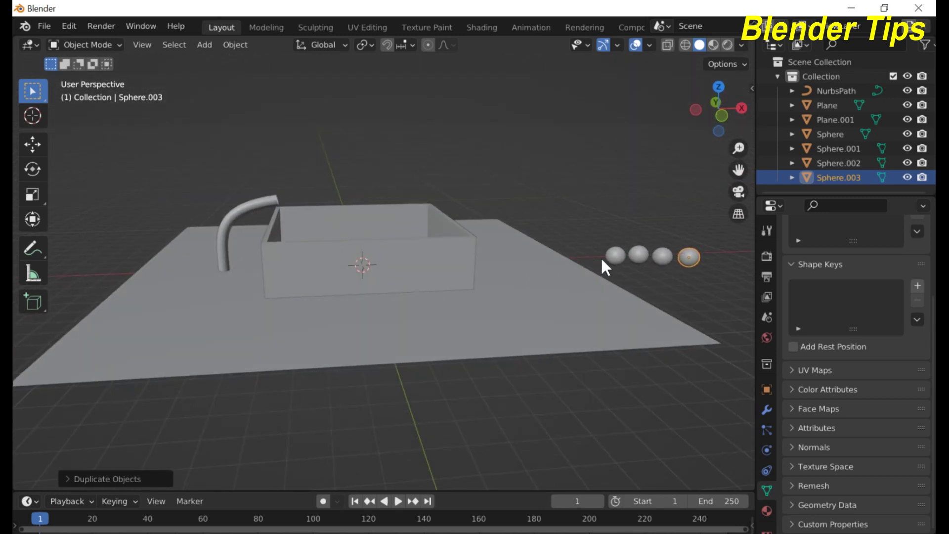
pyautogui.press('KP_1')
pyautogui.click(629, 270)
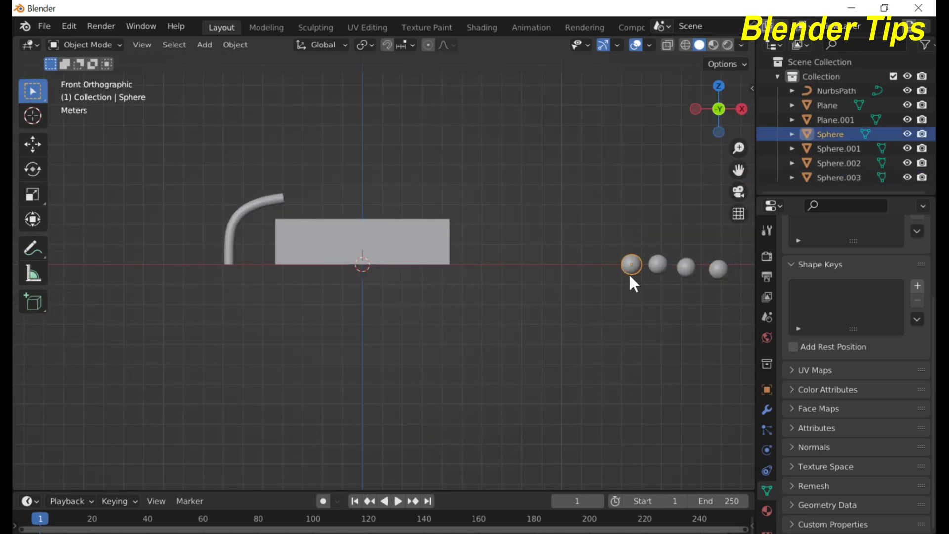
pyautogui.press('g')
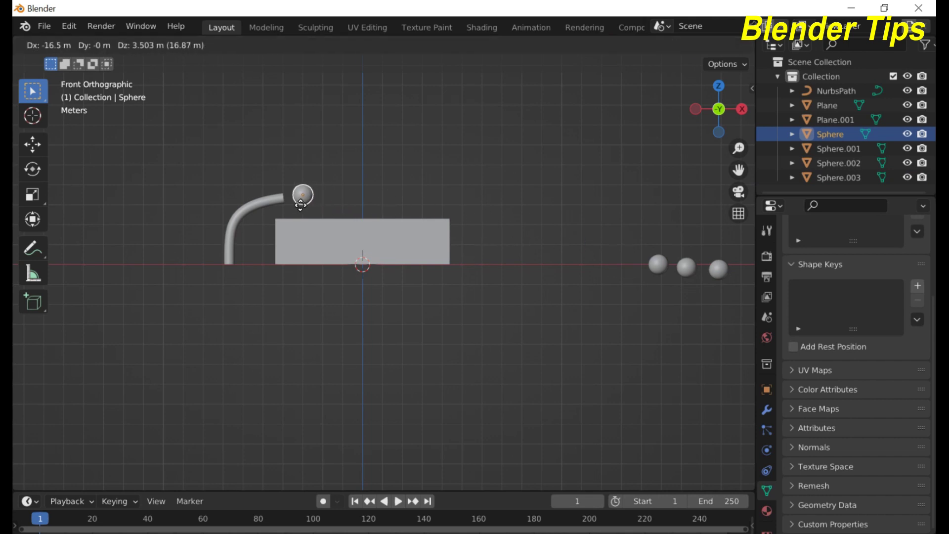
pyautogui.click(290, 208)
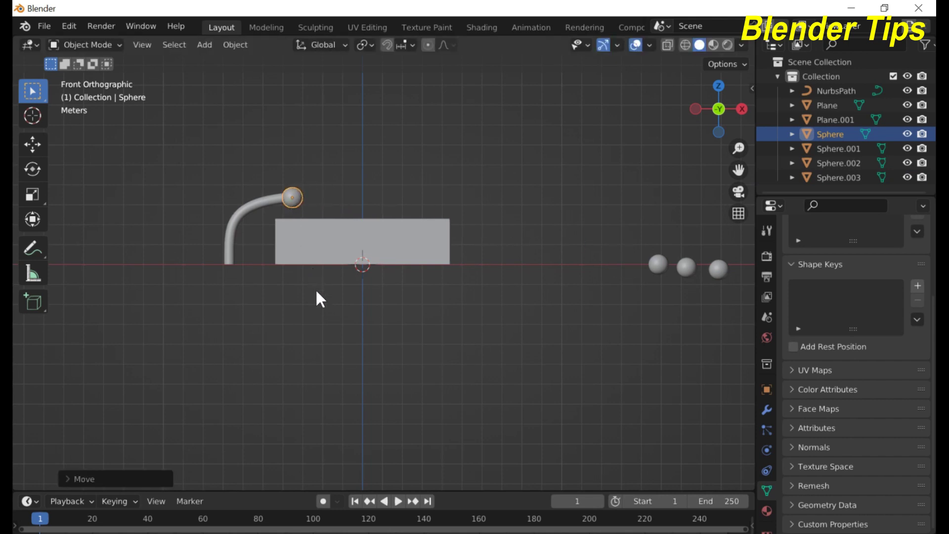
# Step: Scale the sphere at the pipe's end to about 0.59 and shift it about -0.2 m in X against the pipe opening
pyautogui.press('s')
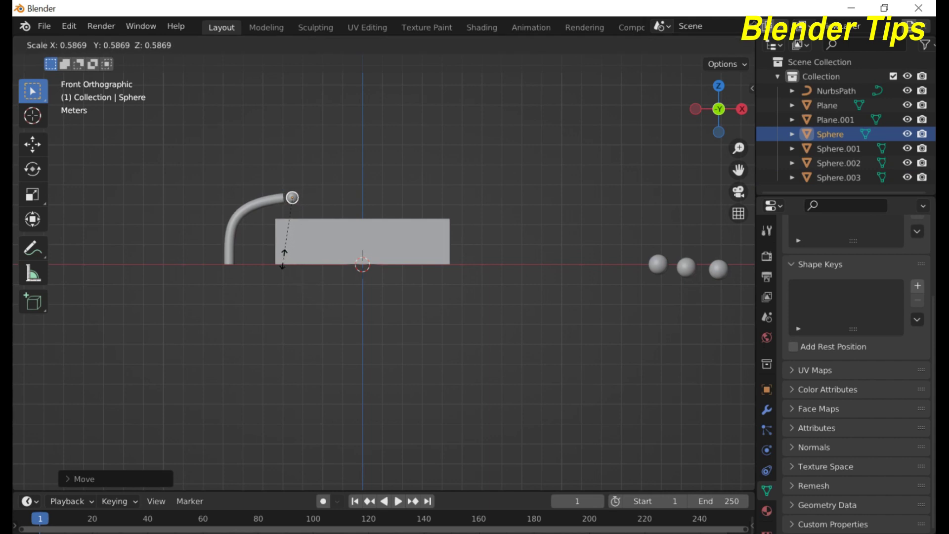
pyautogui.click(284, 262)
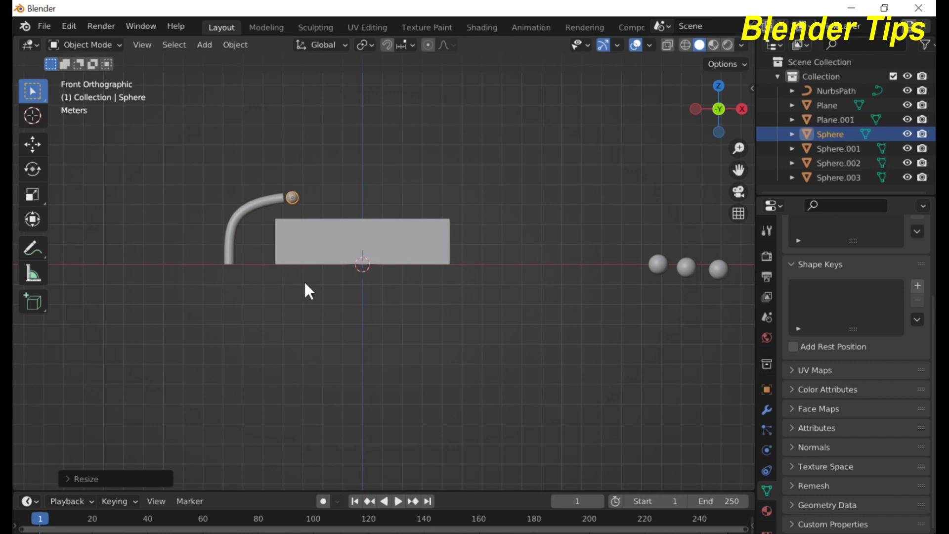
pyautogui.press('g')
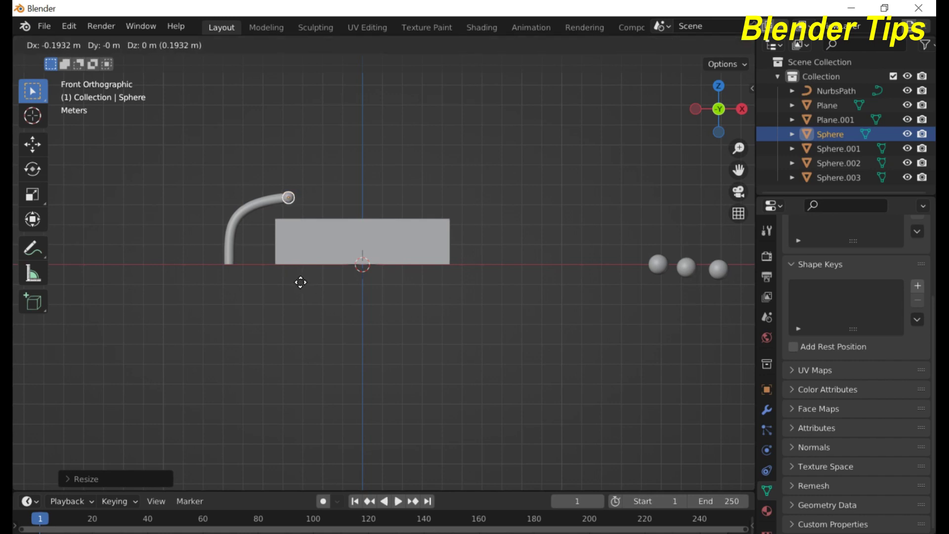
pyautogui.click(298, 280)
# Step: Add a particle system to the sphere at the pipe's open end
pyautogui.moveTo(343, 216); pyautogui.dragTo(377, 242, button='middle')
pyautogui.scroll(5, 348, 308)
pyautogui.scroll(-4, 347, 298)
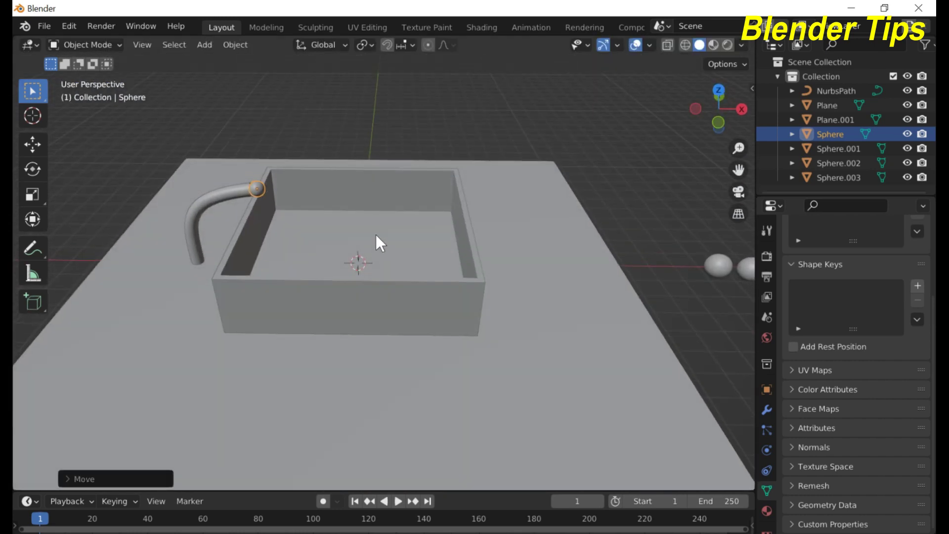
pyautogui.scroll(2, 499, 256)
pyautogui.moveTo(479, 237); pyautogui.dragTo(424, 212, button='middle')
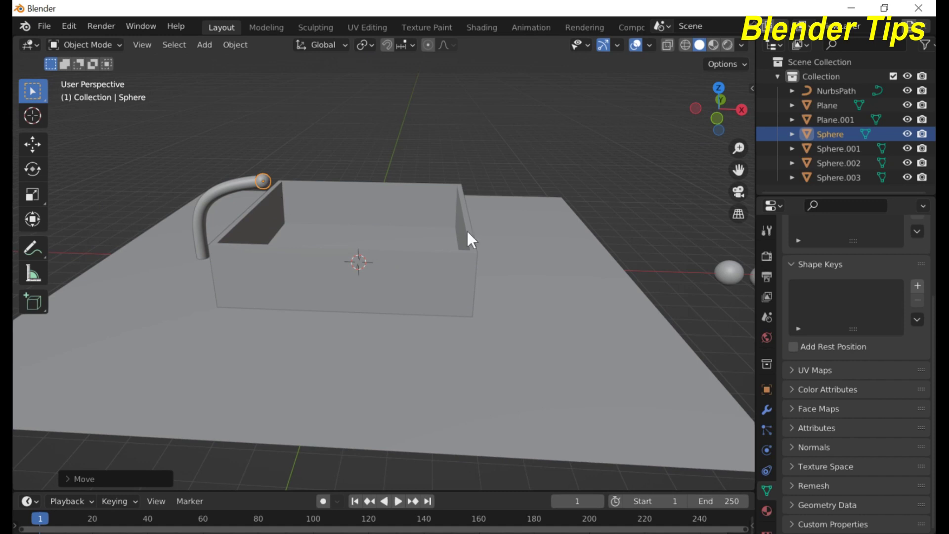
pyautogui.click(766, 429)
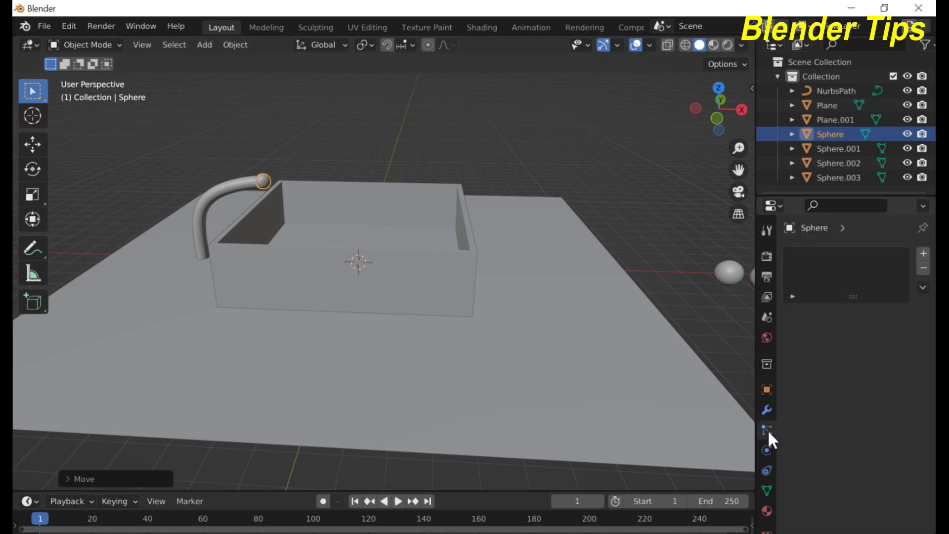
pyautogui.moveTo(754, 384); pyautogui.dragTo(710, 384)
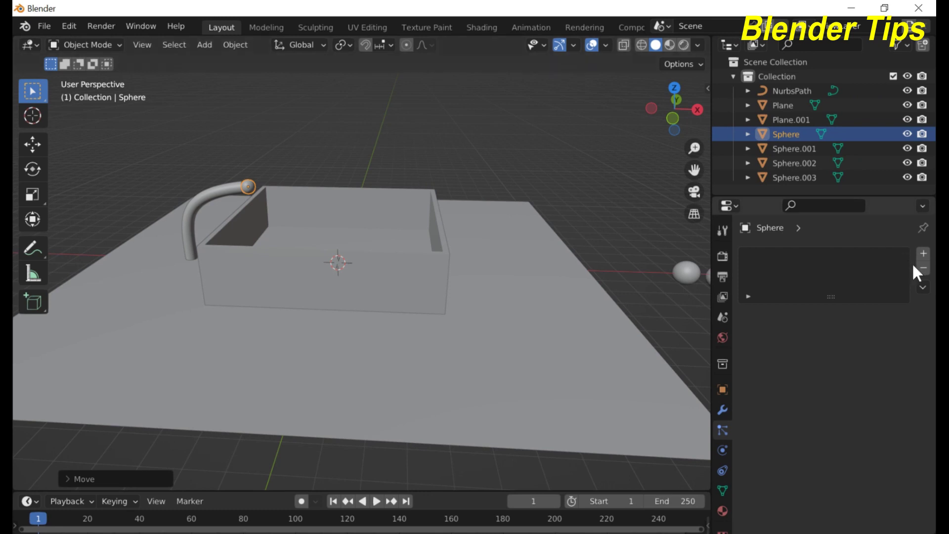
pyautogui.click(923, 253)
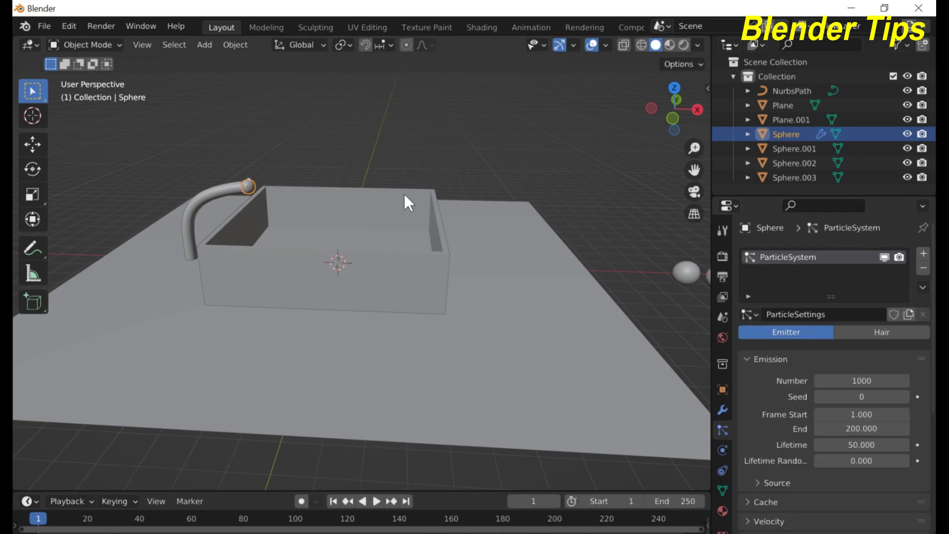
# Step: Play the animation to preview the particles falling from the pipe, then return to the first frame
pyautogui.moveTo(303, 180); pyautogui.dragTo(315, 201, button='middle')
pyautogui.scroll(2, 280, 191)
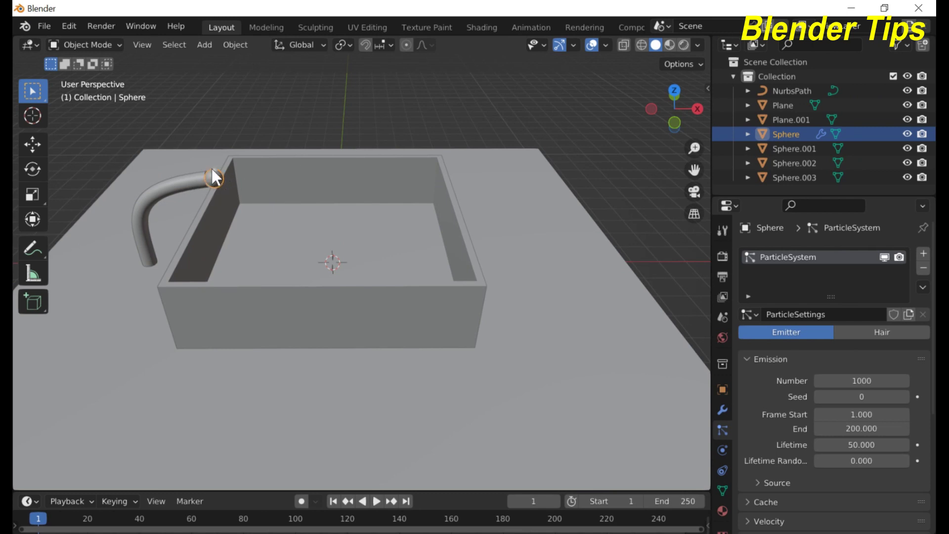
pyautogui.moveTo(373, 258); pyautogui.dragTo(377, 242, button='middle')
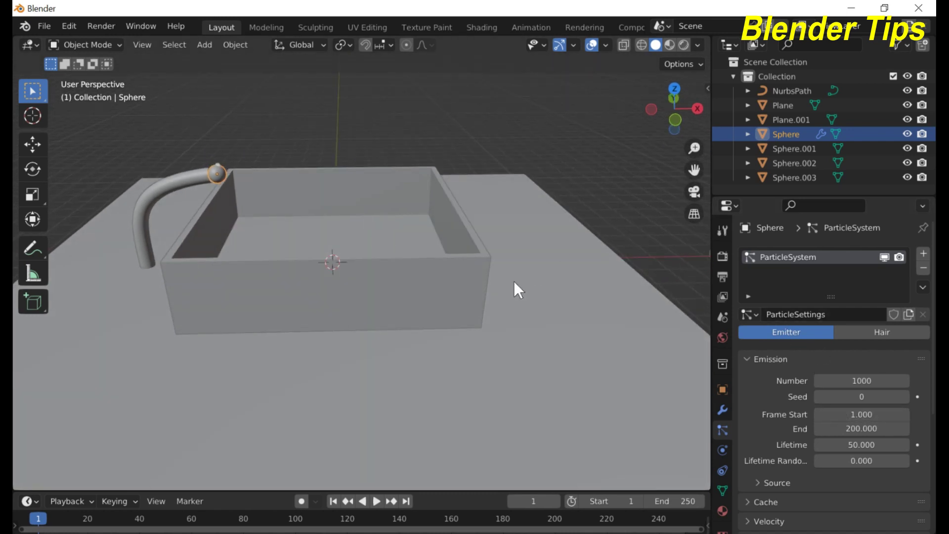
pyautogui.moveTo(514, 281); pyautogui.dragTo(468, 267, button='middle')
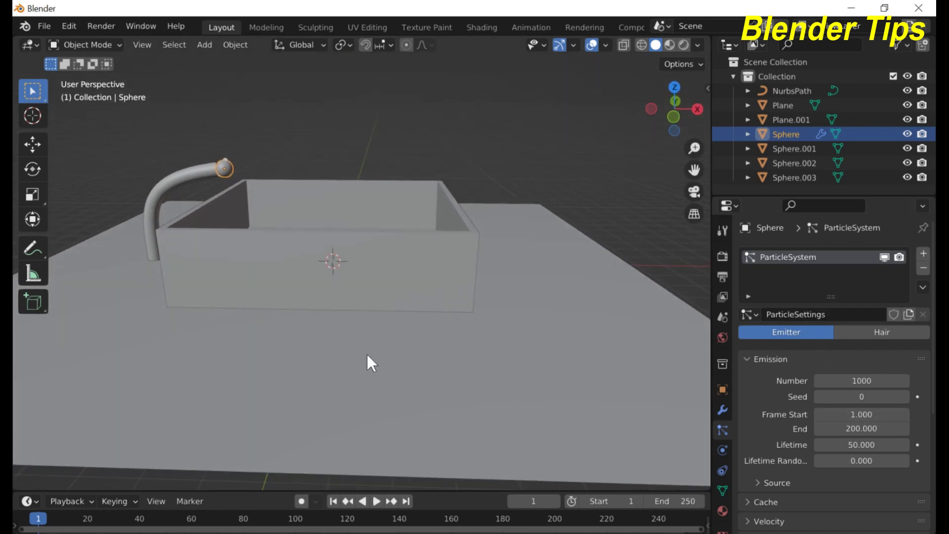
pyautogui.press('space')
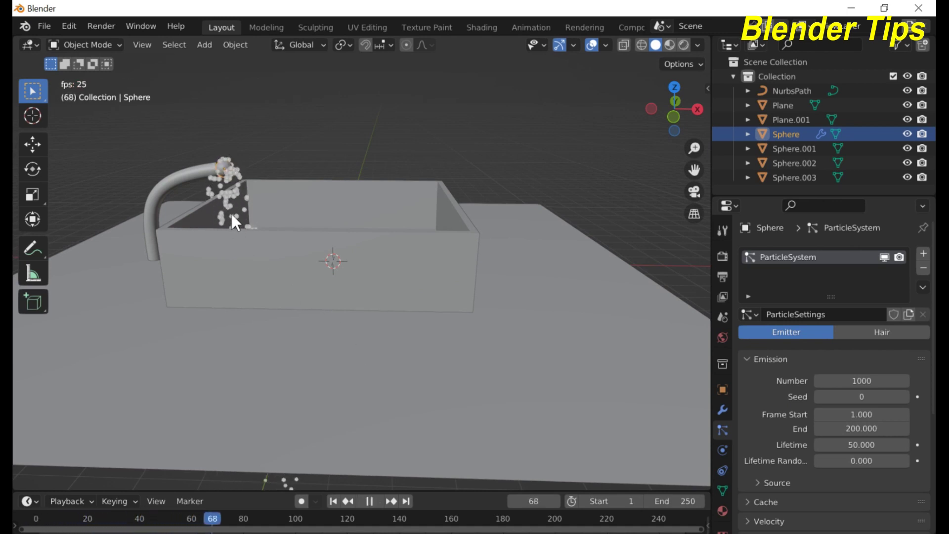
pyautogui.press('space')
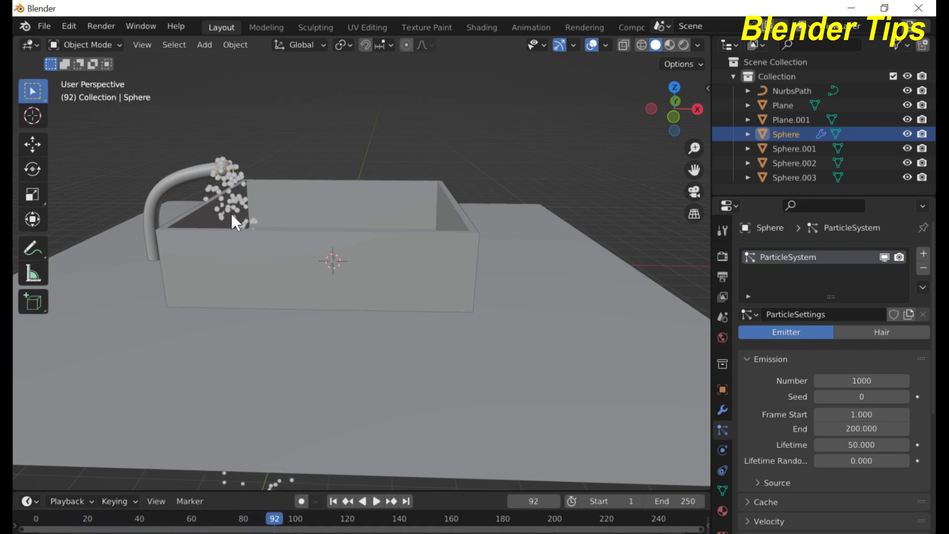
pyautogui.click(330, 501)
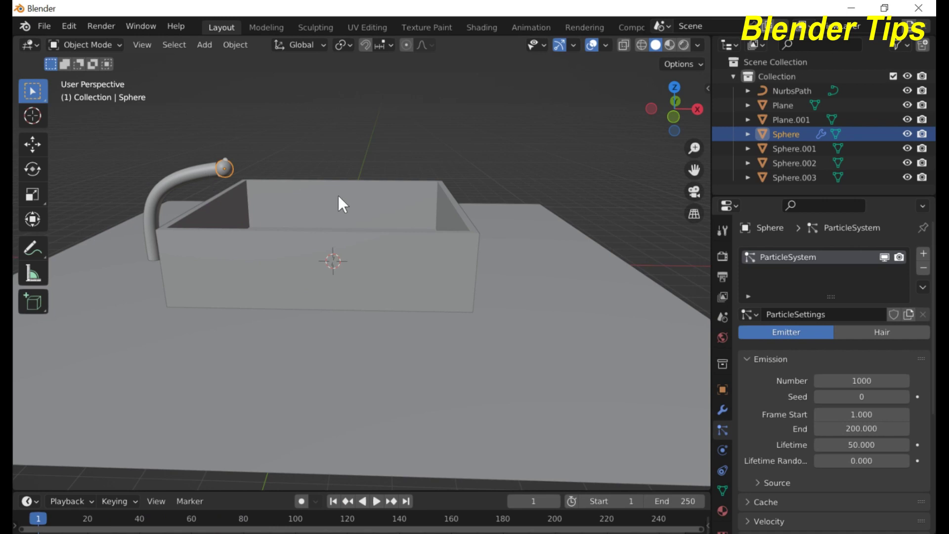
# Step: Set the particle emission to 500 particles with the end frame at 250
pyautogui.moveTo(328, 185); pyautogui.dragTo(340, 208, button='middle')
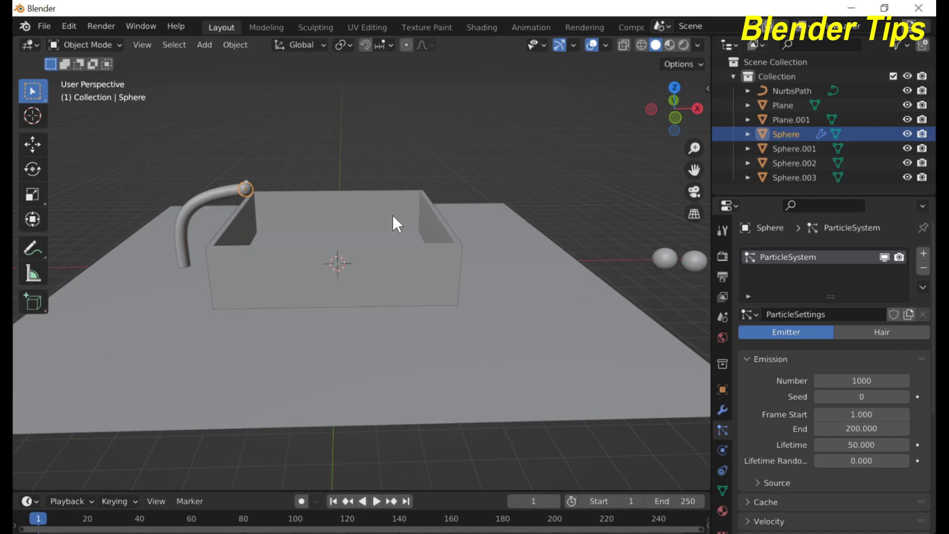
pyautogui.moveTo(538, 275); pyautogui.dragTo(535, 278, button='middle')
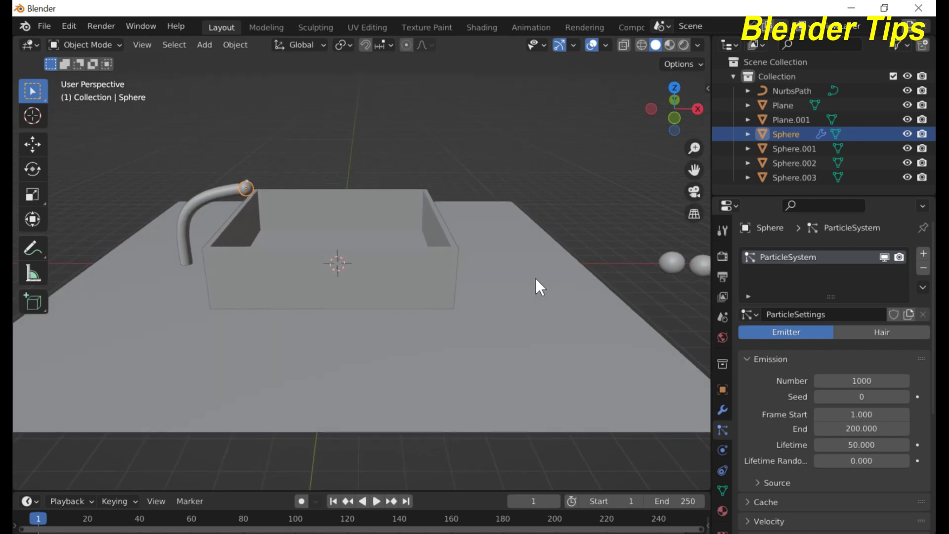
pyautogui.scroll(-2, 609, 272)
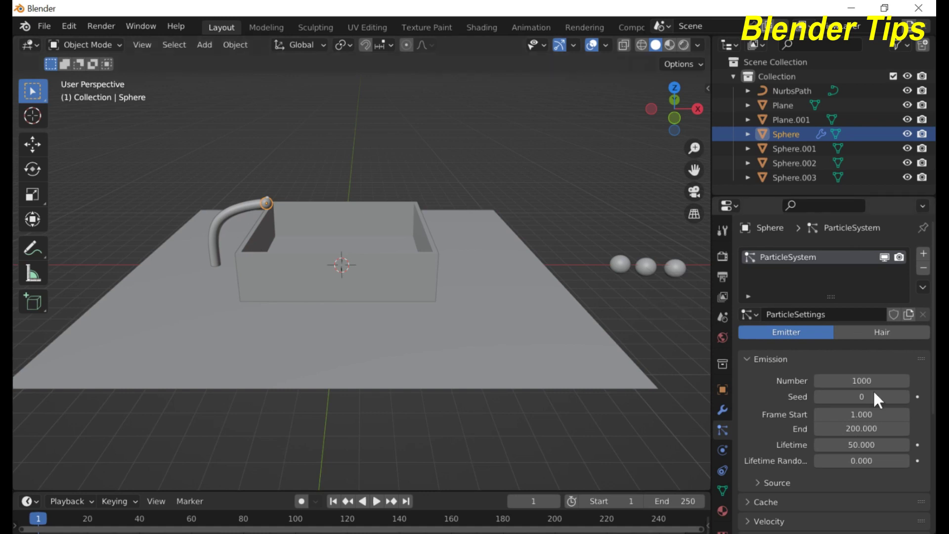
pyautogui.moveTo(711, 373); pyautogui.dragTo(696, 372)
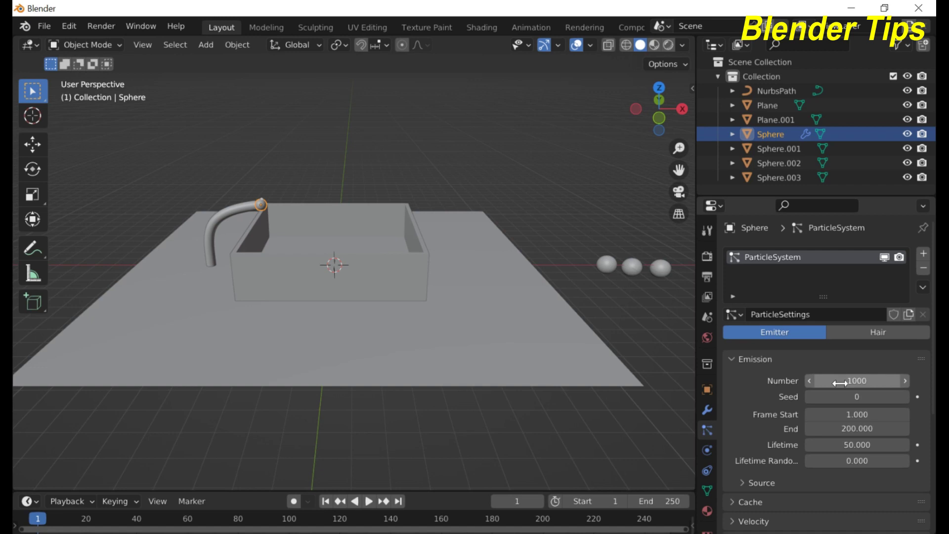
pyautogui.moveTo(693, 351); pyautogui.dragTo(681, 351)
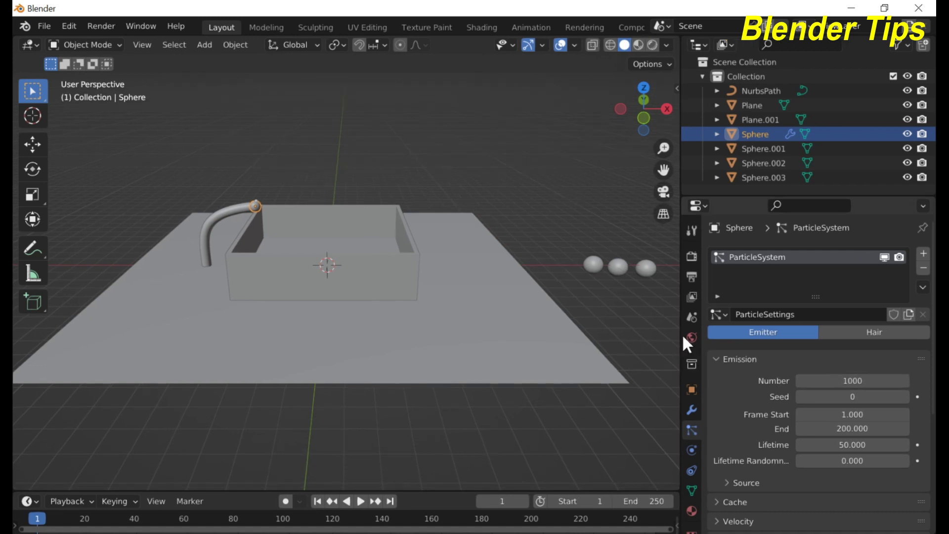
pyautogui.click(857, 380)
pyautogui.write('500')
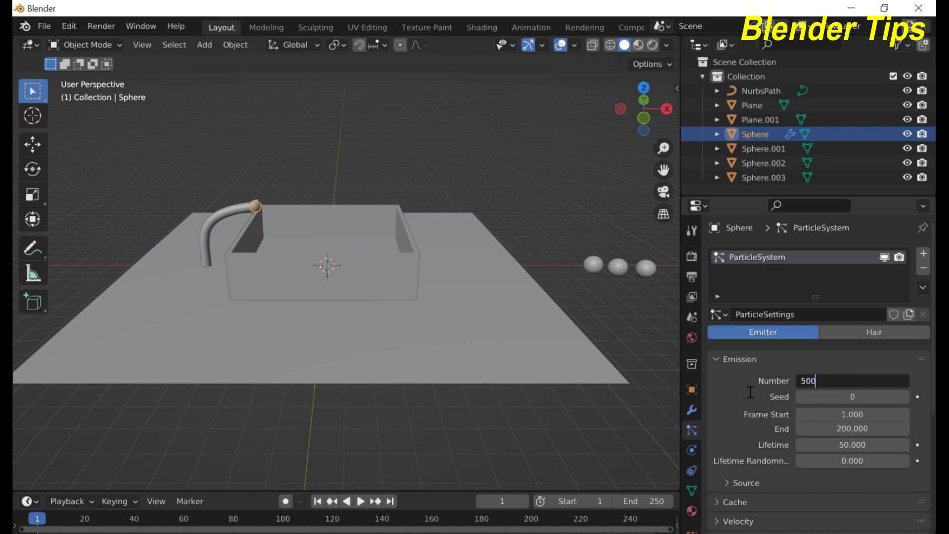
pyautogui.press('Return')
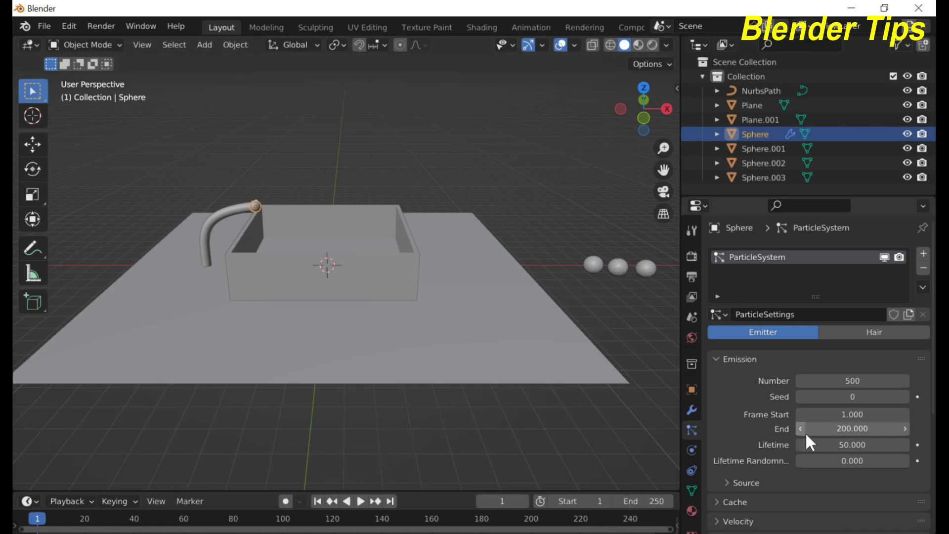
pyautogui.click(844, 428)
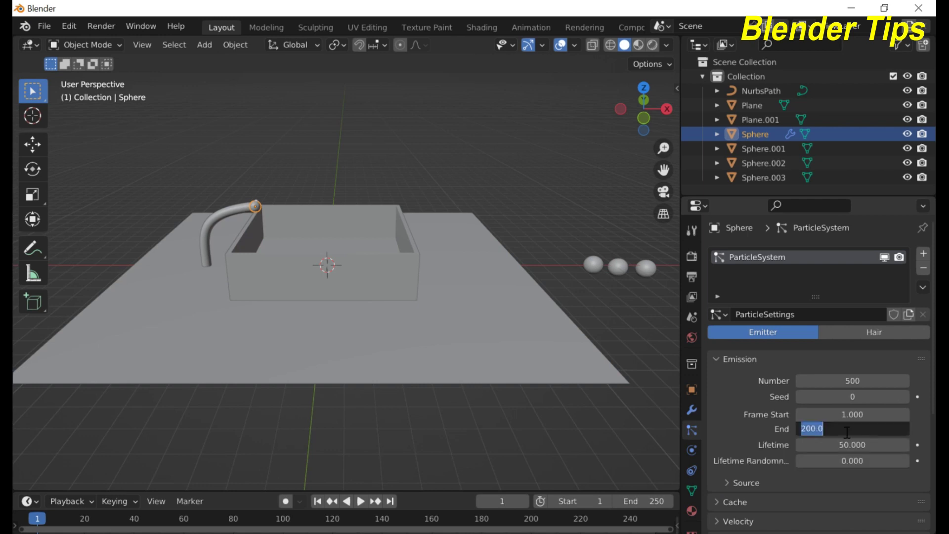
pyautogui.write('250')
pyautogui.press('Return')
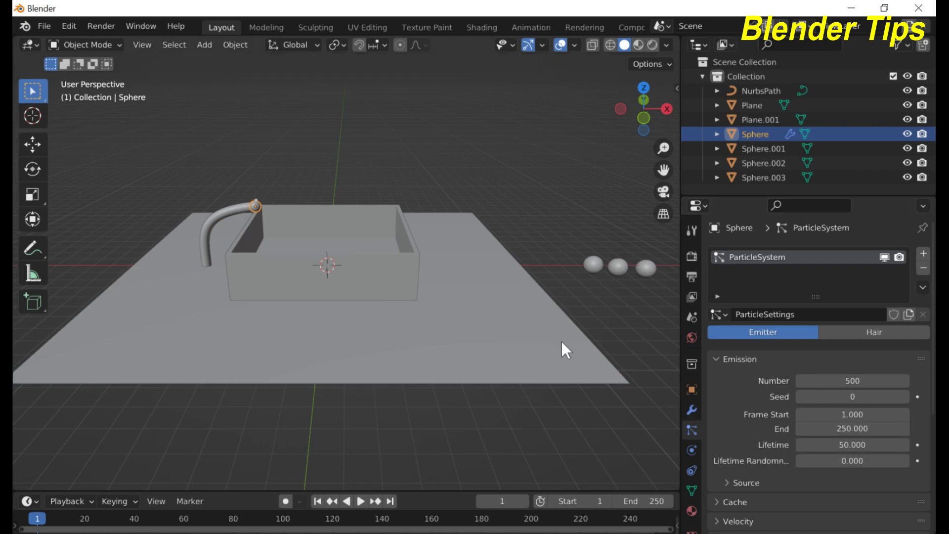
# Step: Play back the updated emission, examine how far the particles fall below the floor, and rewind to frame 1
pyautogui.scroll(-2, 348, 328)
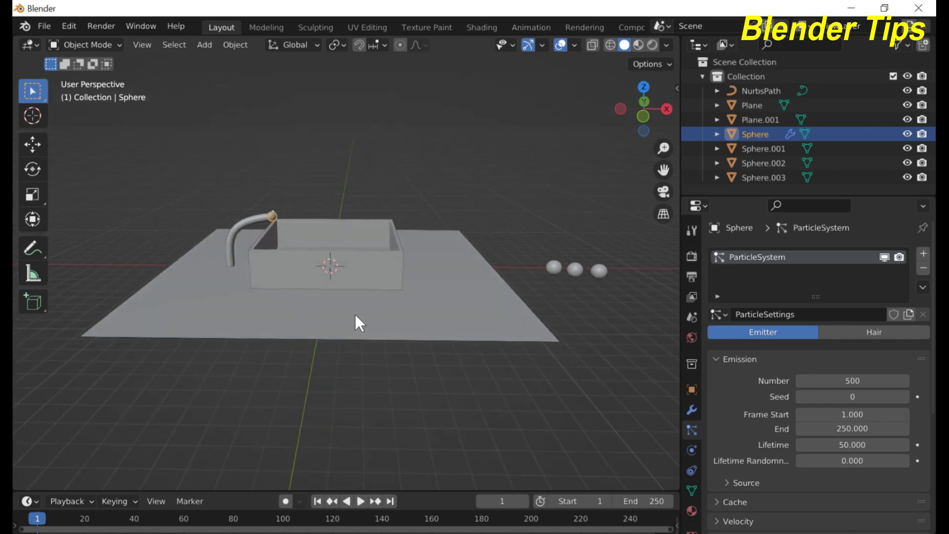
pyautogui.press('space')
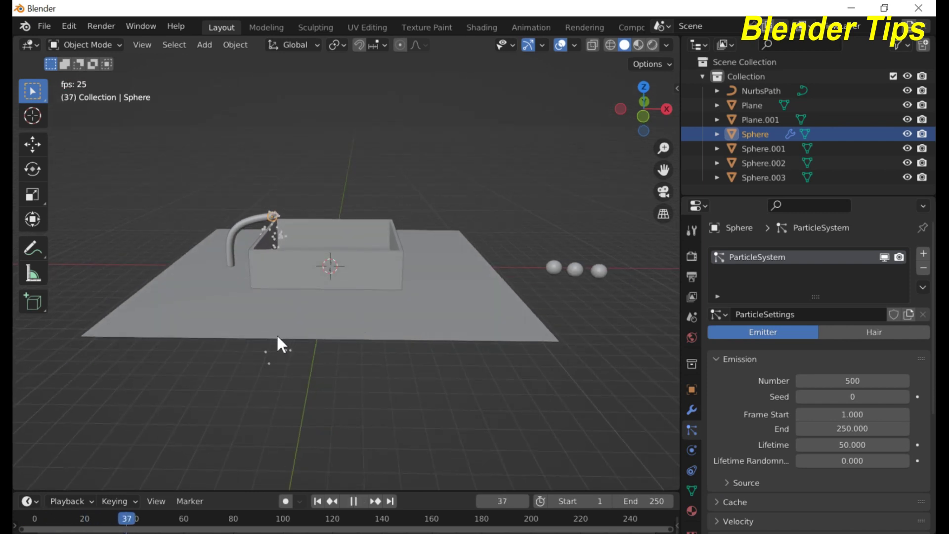
pyautogui.scroll(-3, 289, 408)
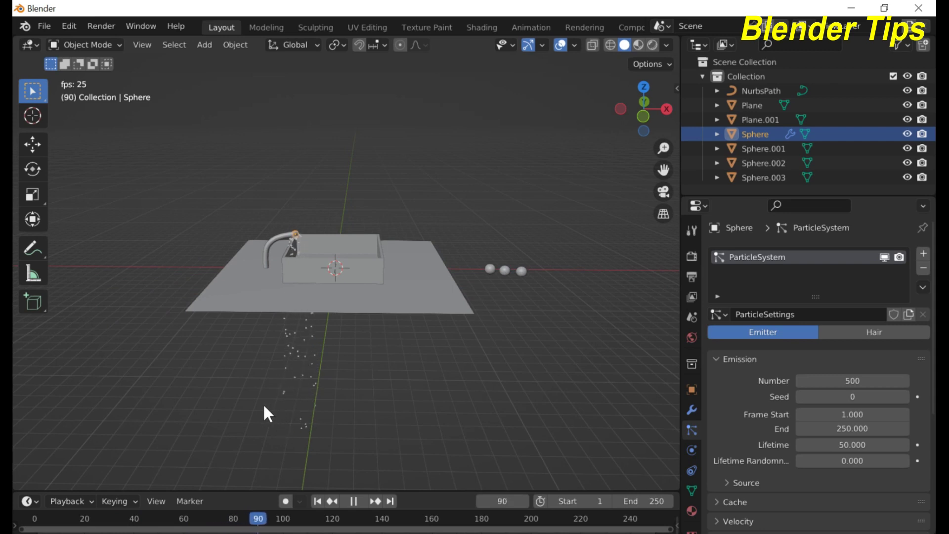
pyautogui.press('space')
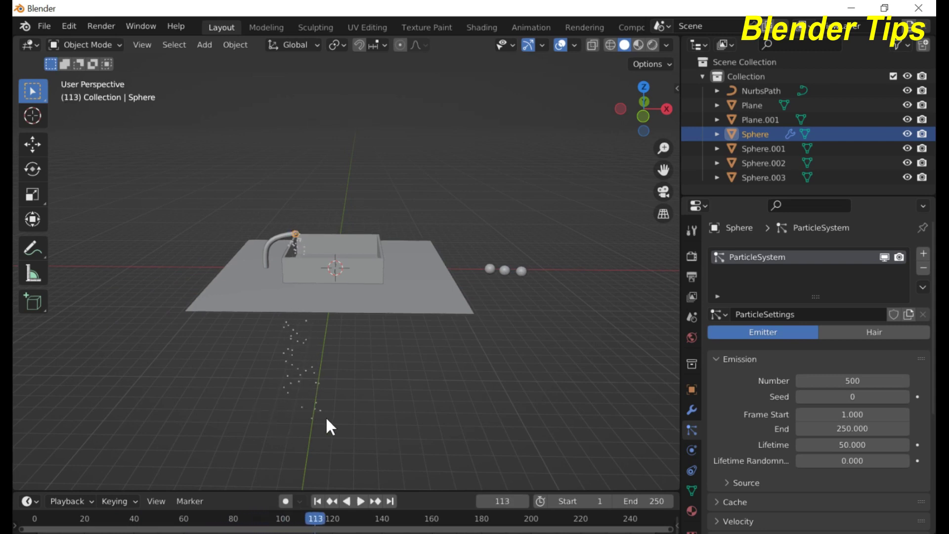
pyautogui.scroll(-1, 339, 373)
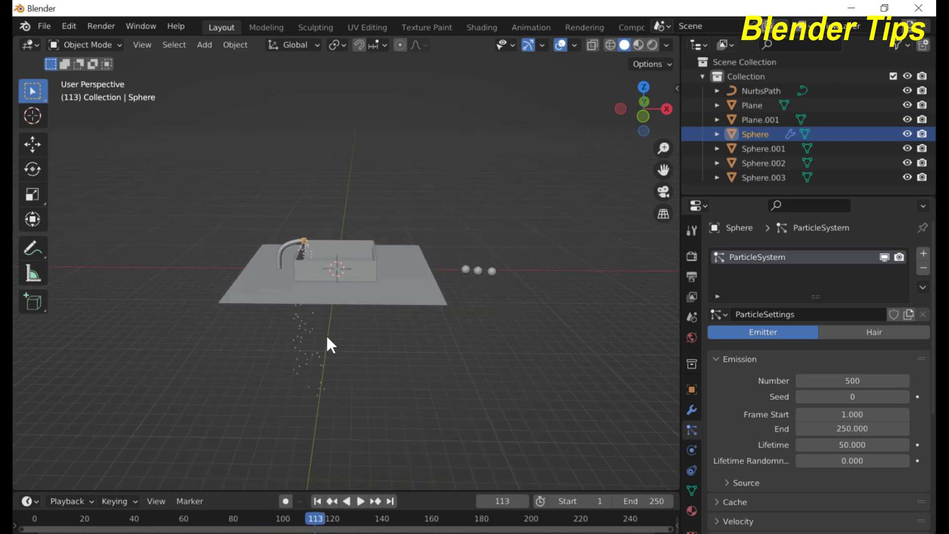
pyautogui.click(317, 501)
pyautogui.scroll(2, 345, 354)
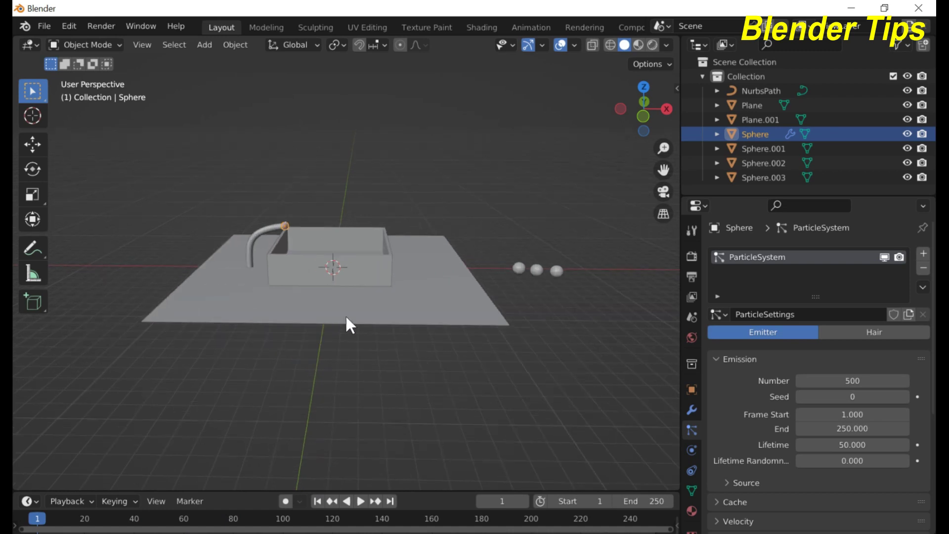
# Step: Set the particles' lifetime to 250 frames
pyautogui.scroll(2, 296, 301)
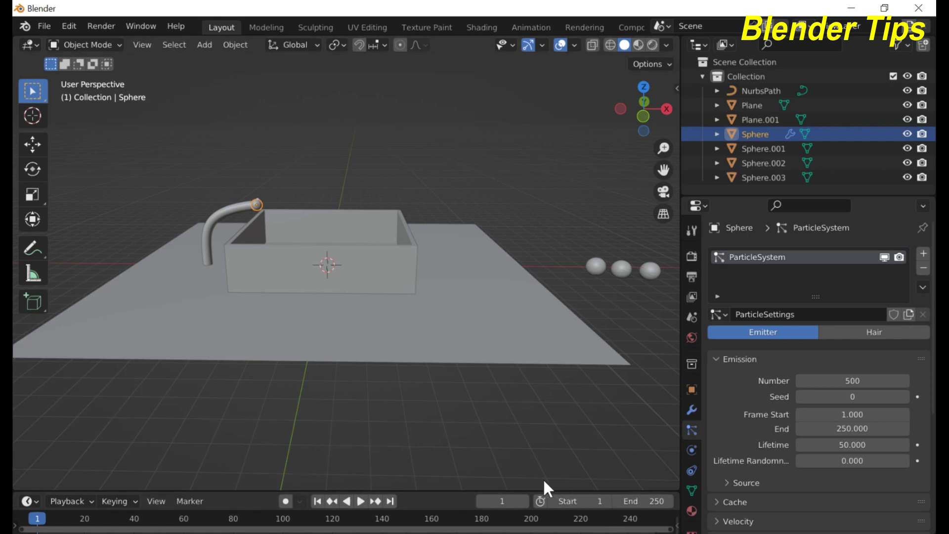
pyautogui.click(851, 446)
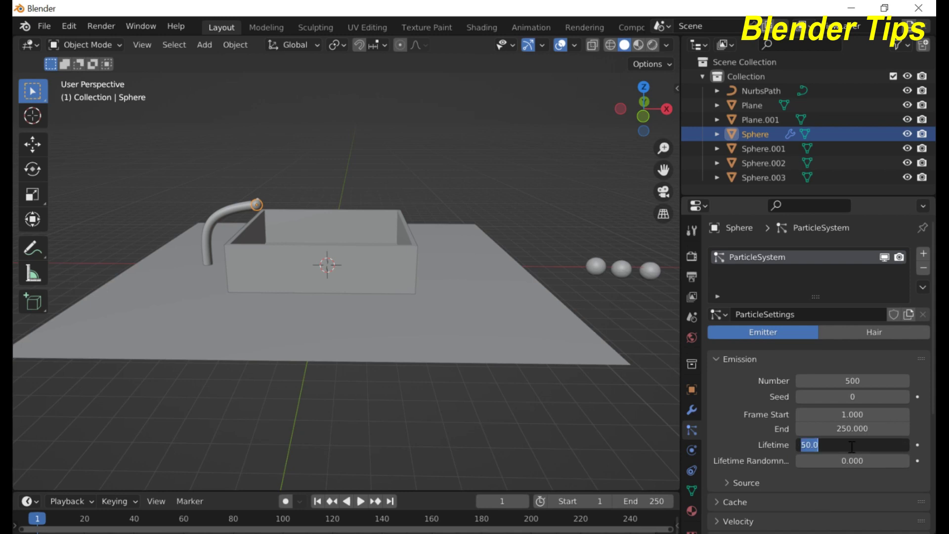
pyautogui.write('250')
pyautogui.press('Return')
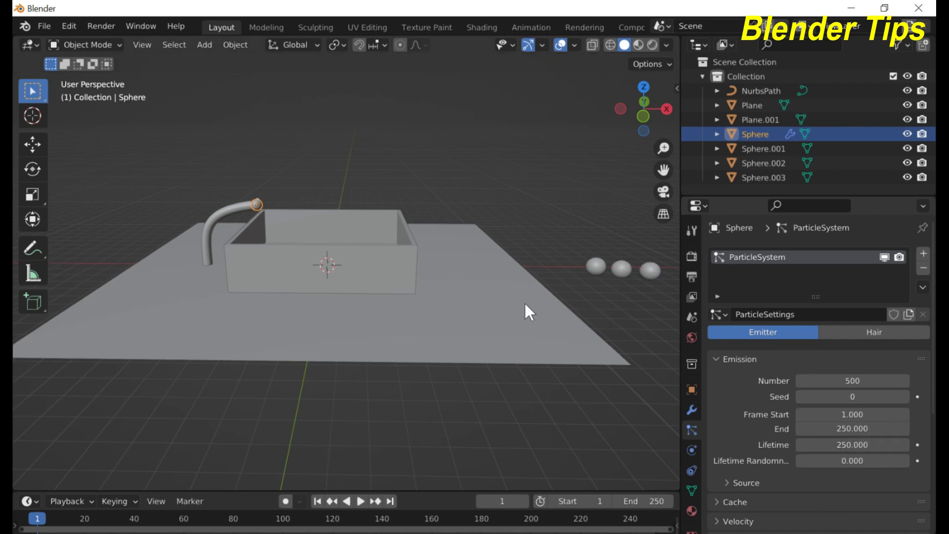
# Step: Set the particles' object-aligned X velocity to 3 m/s
pyautogui.moveTo(525, 303); pyautogui.dragTo(484, 284, button='middle')
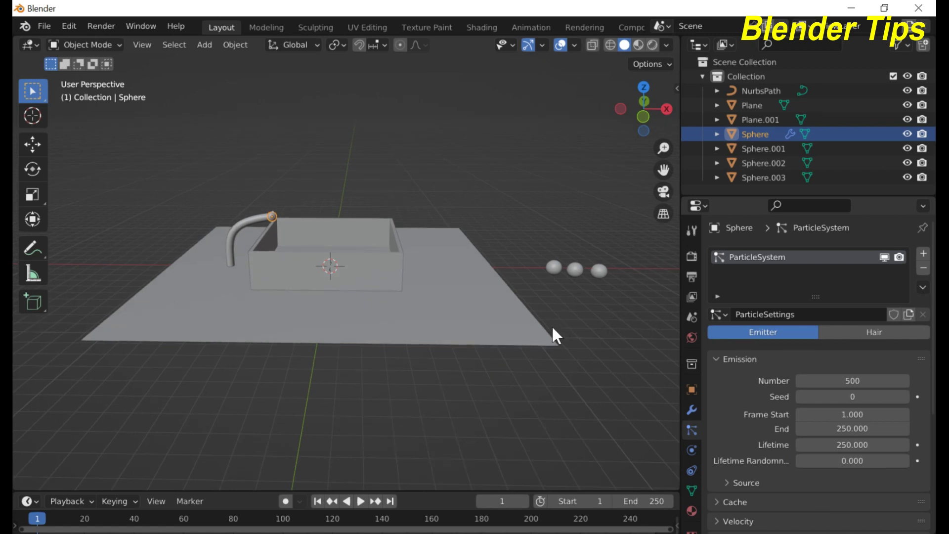
pyautogui.scroll(-5, 772, 405)
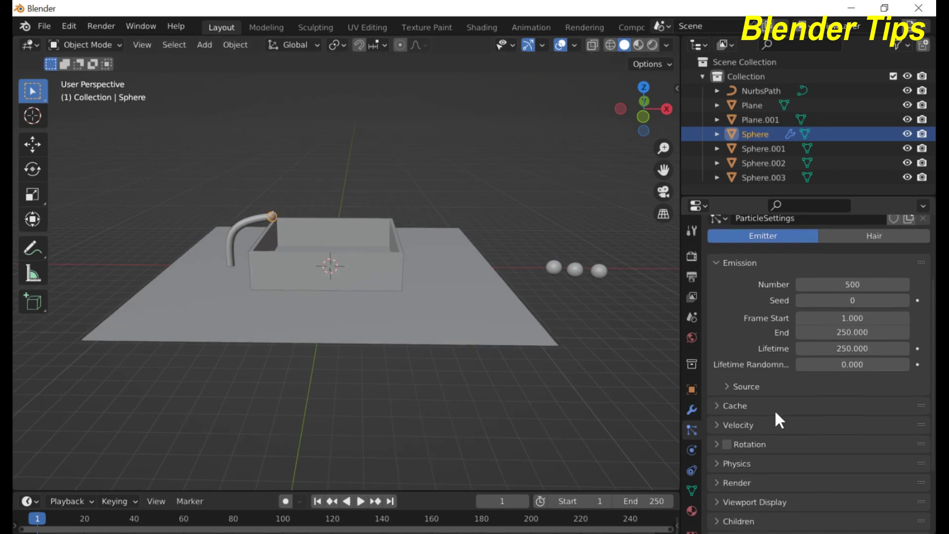
pyautogui.click(719, 423)
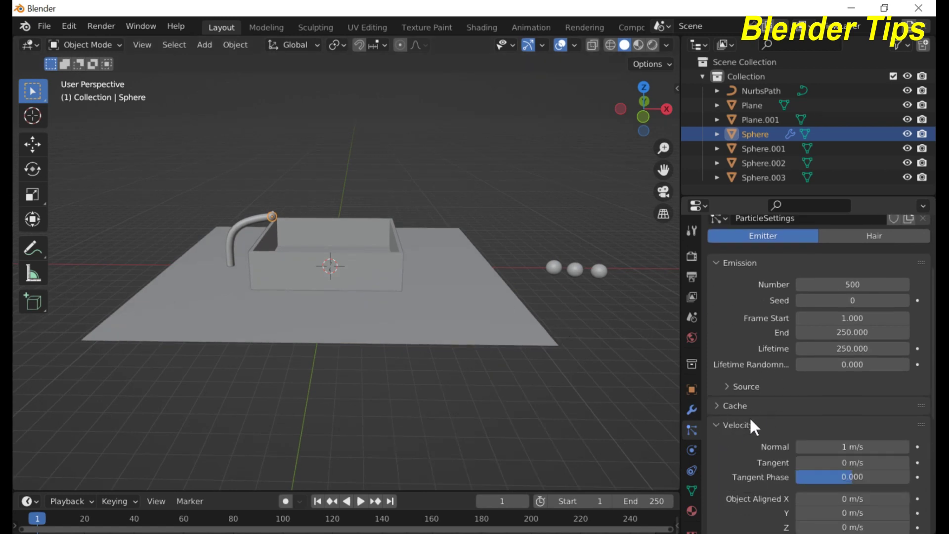
pyautogui.scroll(-4, 802, 408)
pyautogui.scroll(-2, 796, 393)
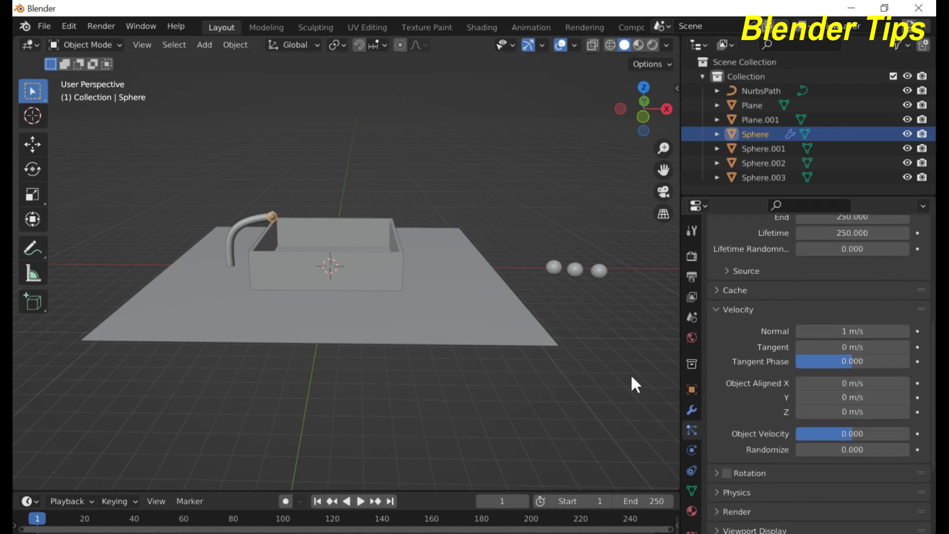
pyautogui.click(850, 384)
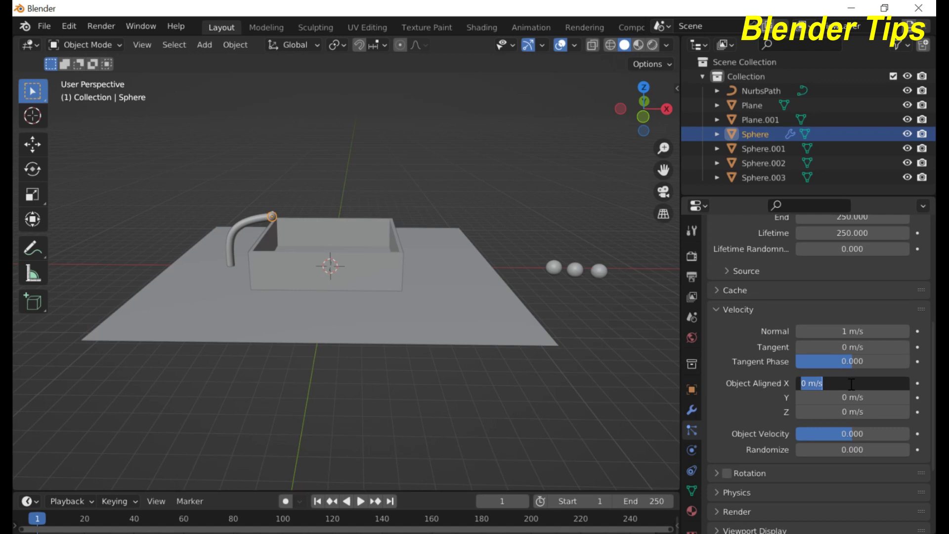
pyautogui.write('3')
pyautogui.press('Return')
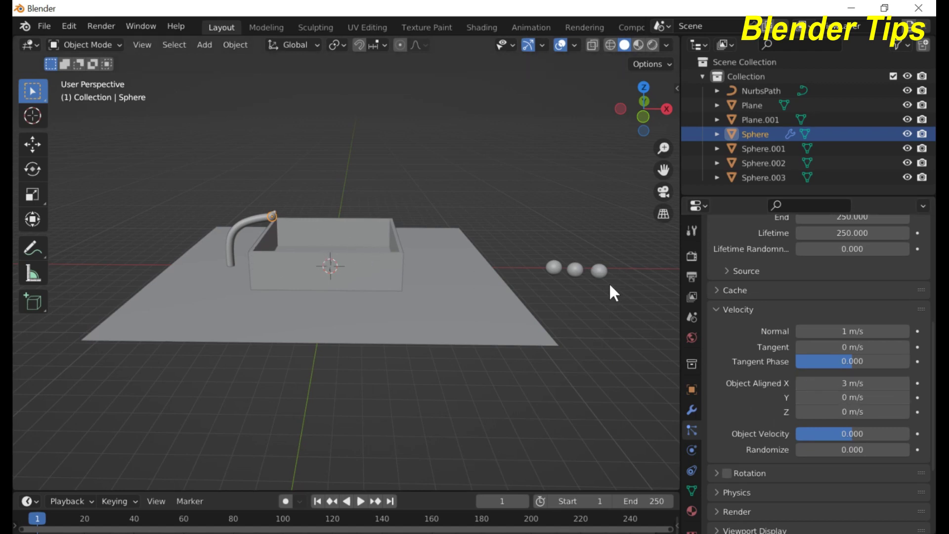
# Step: Play back the particle emission and examine how the particles fall from the pipe's mouth relative to the open box
pyautogui.moveTo(525, 384); pyautogui.dragTo(481, 390, button='middle')
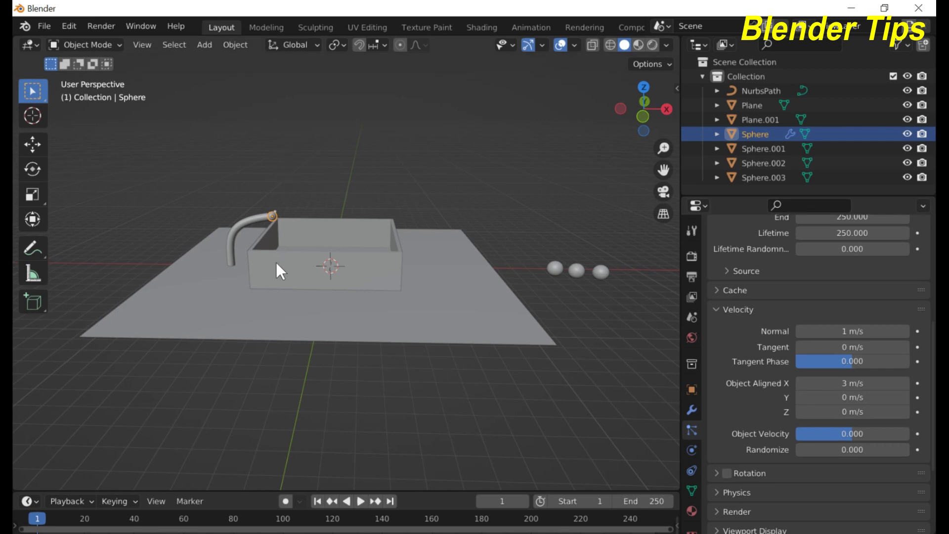
pyautogui.moveTo(340, 272); pyautogui.dragTo(357, 303, button='middle')
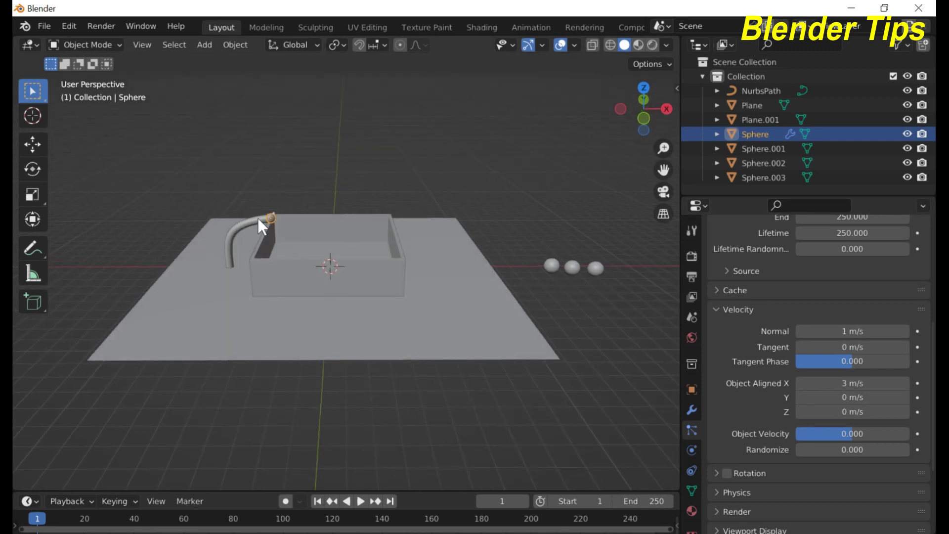
pyautogui.scroll(2, 271, 232)
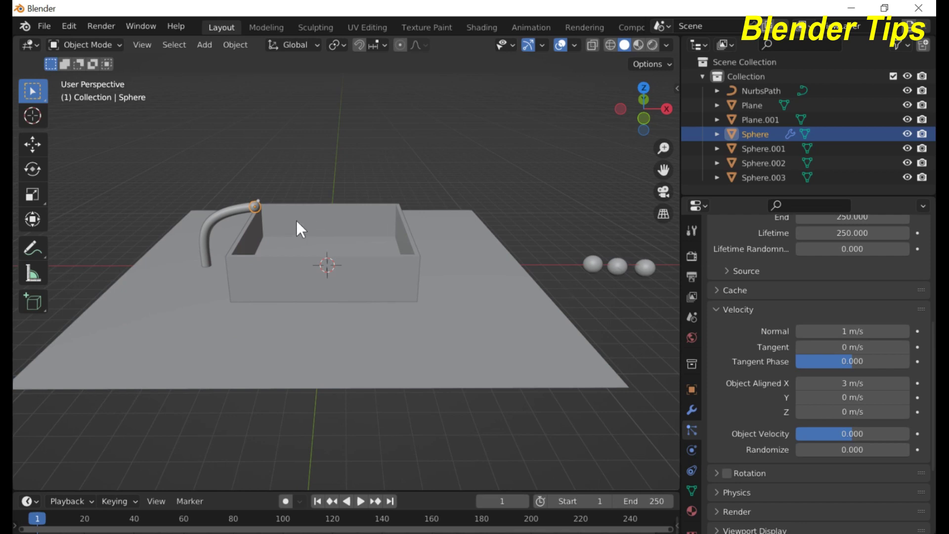
pyautogui.scroll(-3, 258, 207)
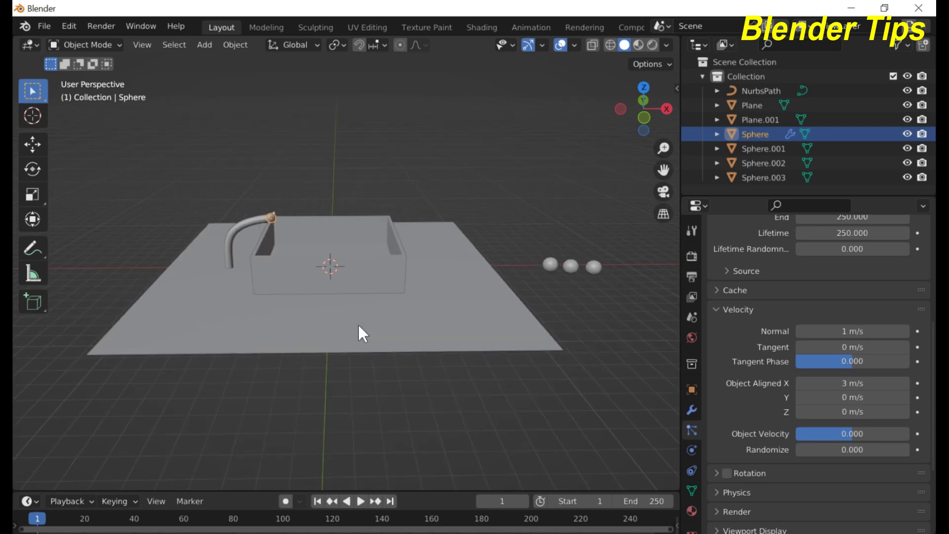
pyautogui.moveTo(358, 323)
pyautogui.mouseDown(button='middle')
pyautogui.moveTo(358, 351)
pyautogui.moveTo(354, 329)
pyautogui.mouseUp(button='middle')
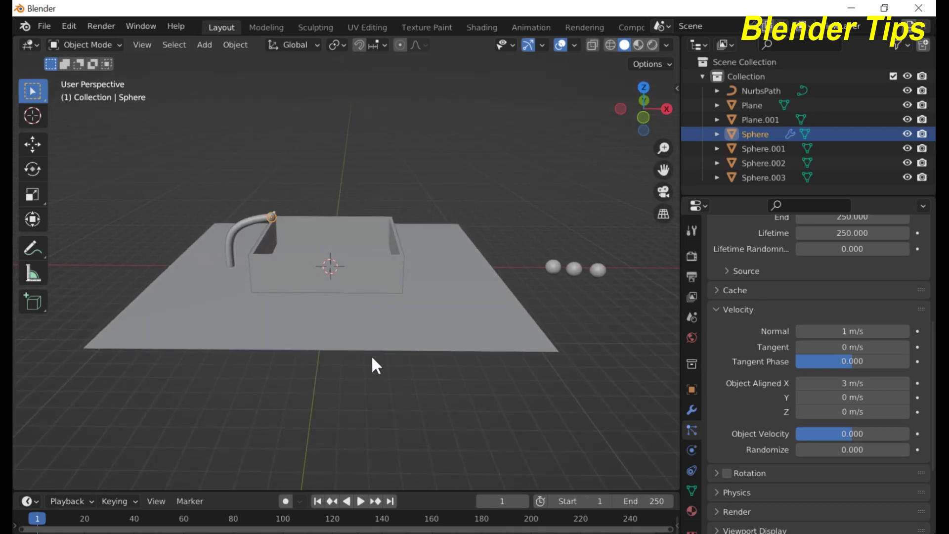
pyautogui.press('space')
pyautogui.scroll(2, 331, 331)
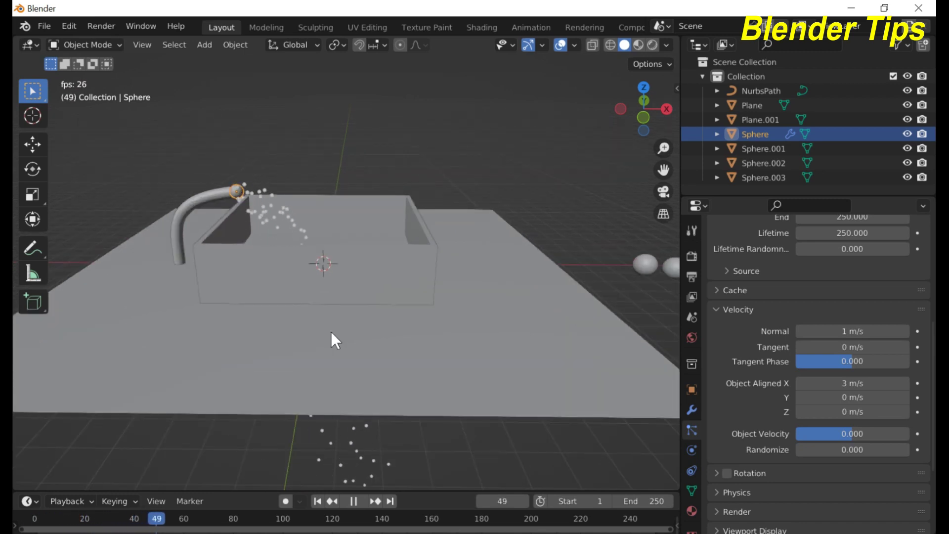
pyautogui.moveTo(331, 331); pyautogui.dragTo(342, 362, button='middle')
pyautogui.press('space')
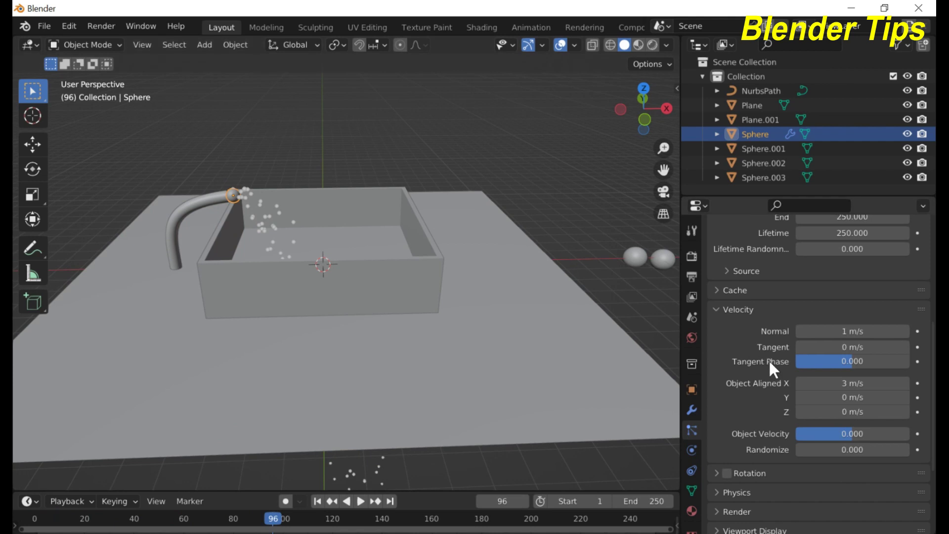
# Step: Set the particles' object-aligned X velocity to 5 m/s and rewind the timeline to frame 1
pyautogui.click(839, 388)
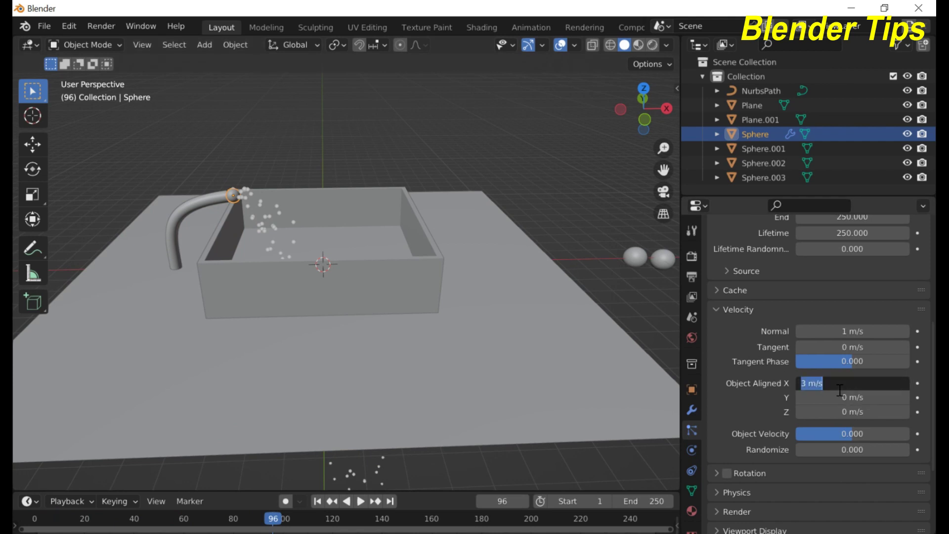
pyautogui.write('5')
pyautogui.press('Return')
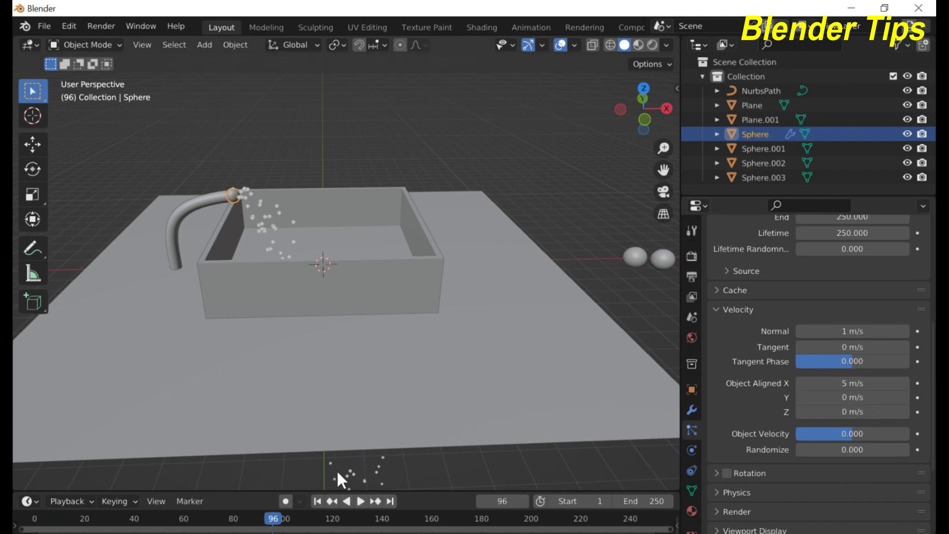
pyautogui.click(316, 500)
pyautogui.moveTo(313, 450); pyautogui.dragTo(309, 413, button='middle')
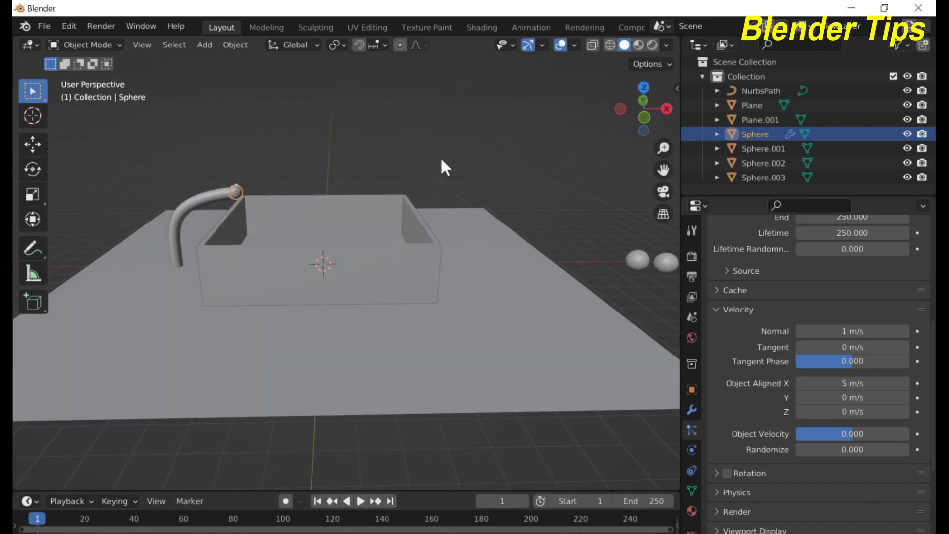
# Step: Play back the faster emission, examine where the particles land inside the box, and rewind to frame 1
pyautogui.press('space')
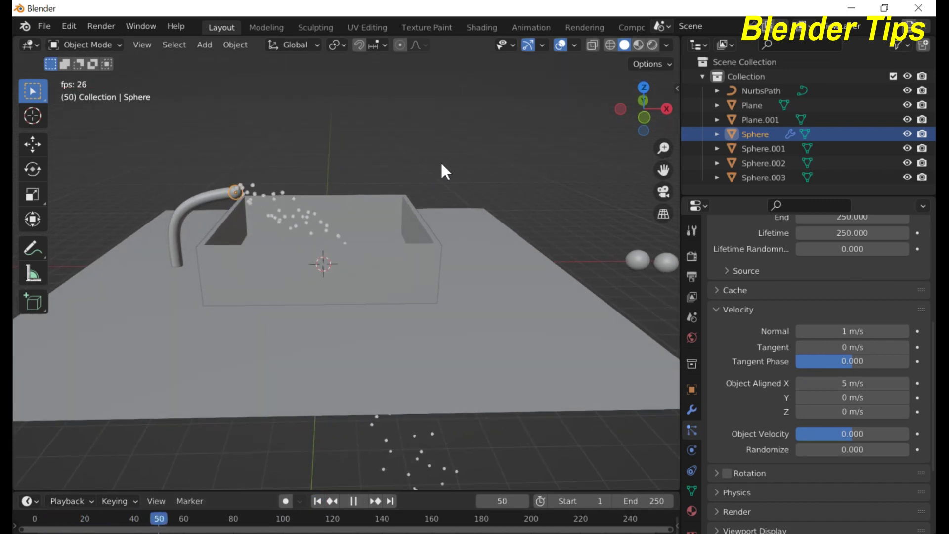
pyautogui.moveTo(441, 161); pyautogui.dragTo(446, 188, button='middle')
pyautogui.press('space')
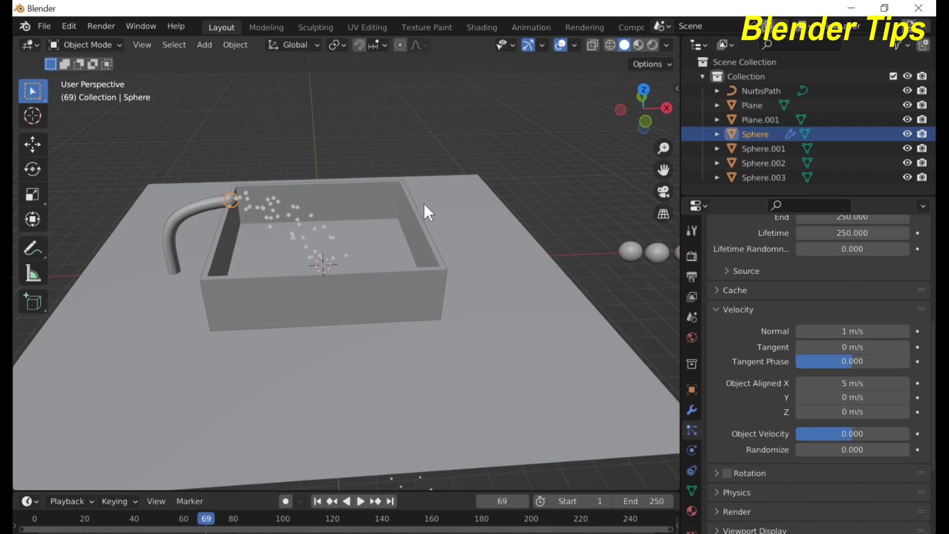
pyautogui.click(316, 500)
pyautogui.moveTo(375, 319); pyautogui.dragTo(349, 277, button='middle')
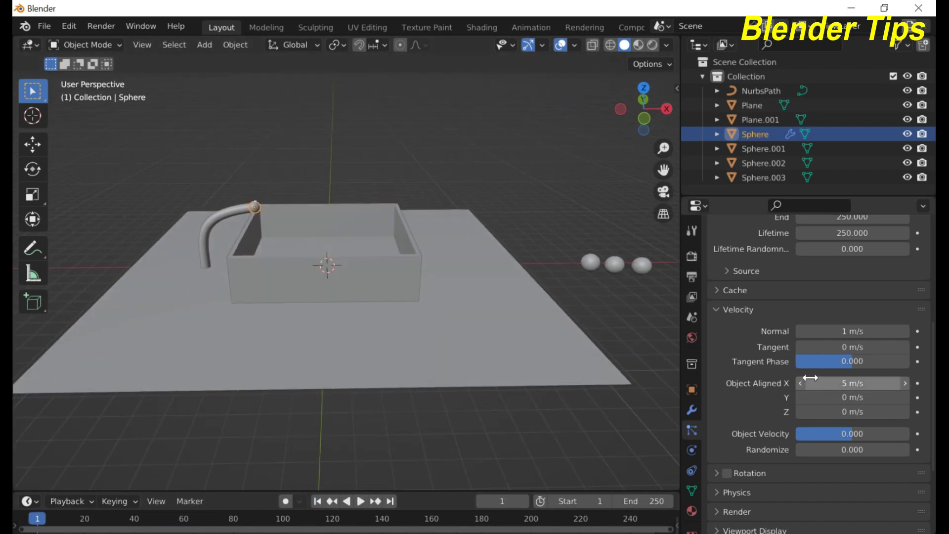
# Step: Render the particles as Object, with the nearest of the three loose spheres, Sphere.001, as the instance object
pyautogui.scroll(-6, 808, 393)
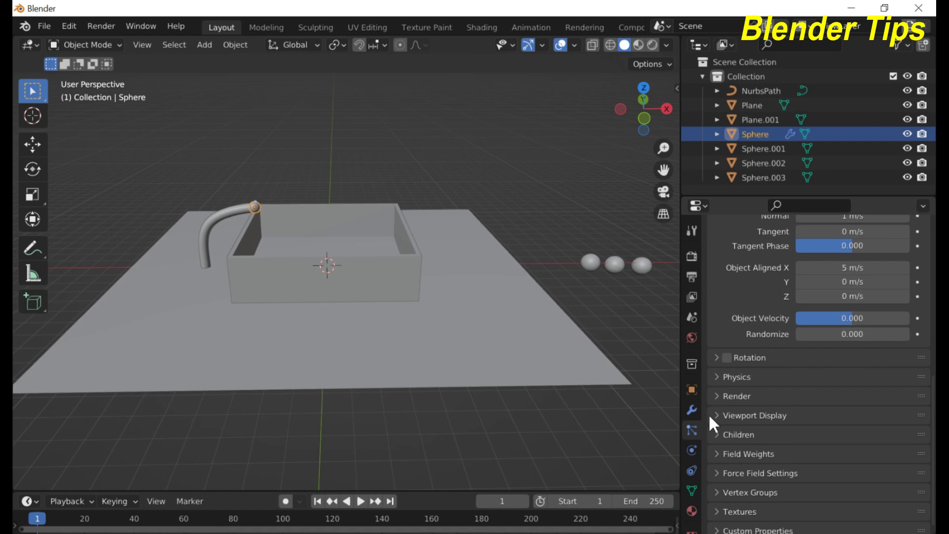
pyautogui.click(716, 397)
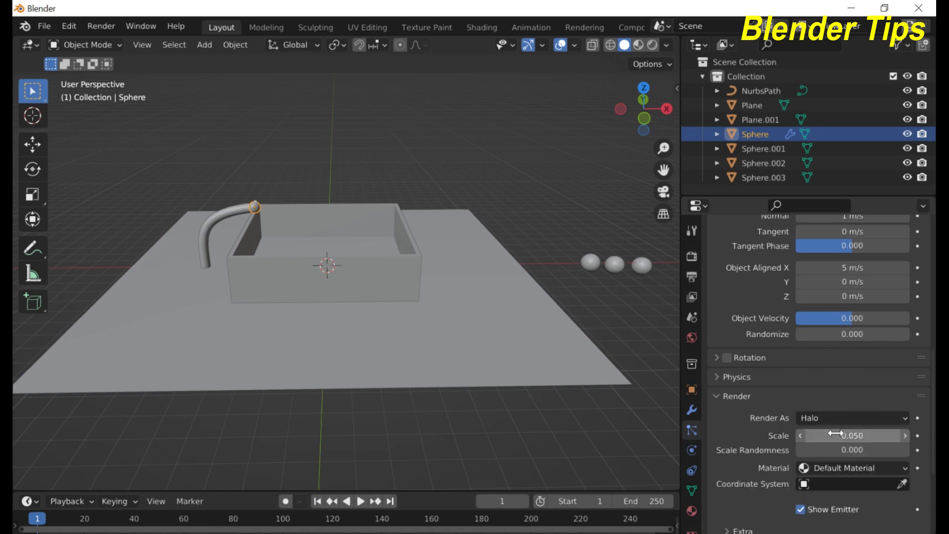
pyautogui.click(849, 420)
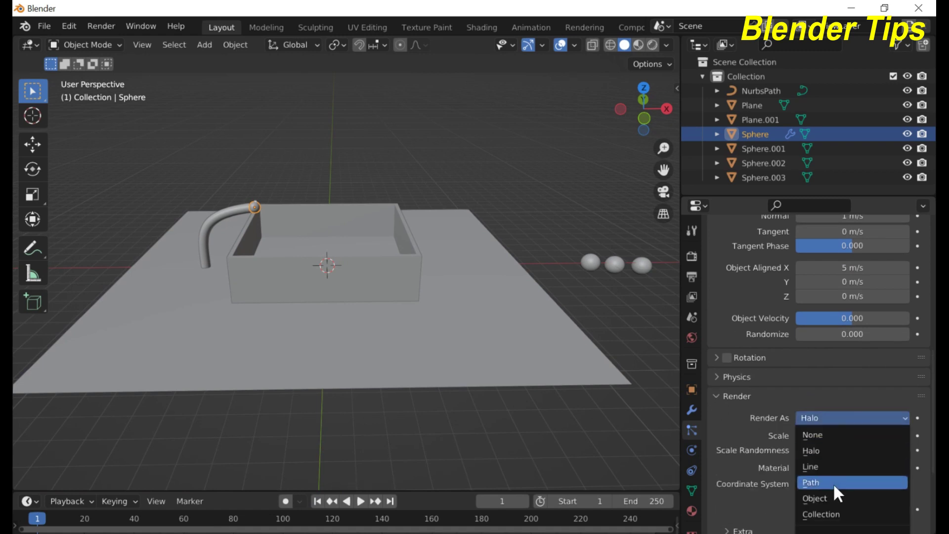
pyautogui.click(827, 496)
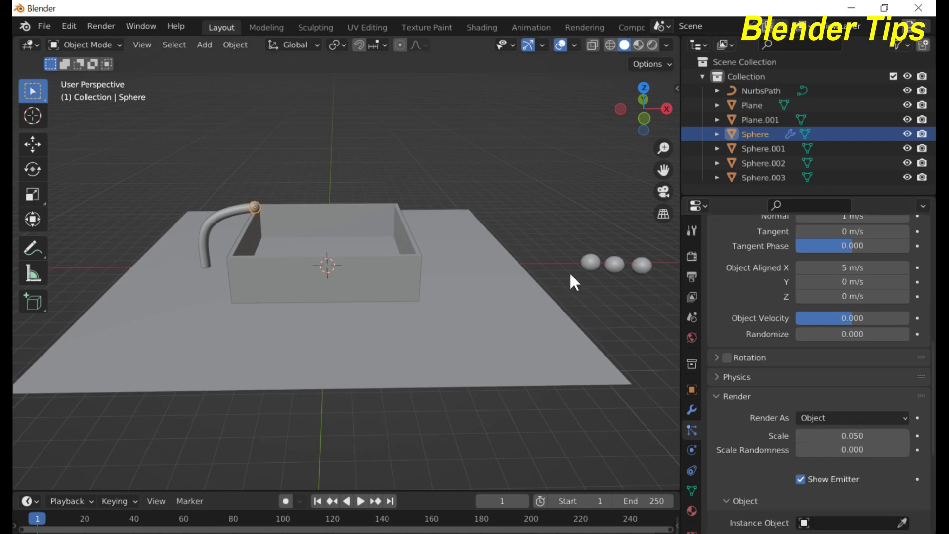
pyautogui.scroll(-2, 820, 415)
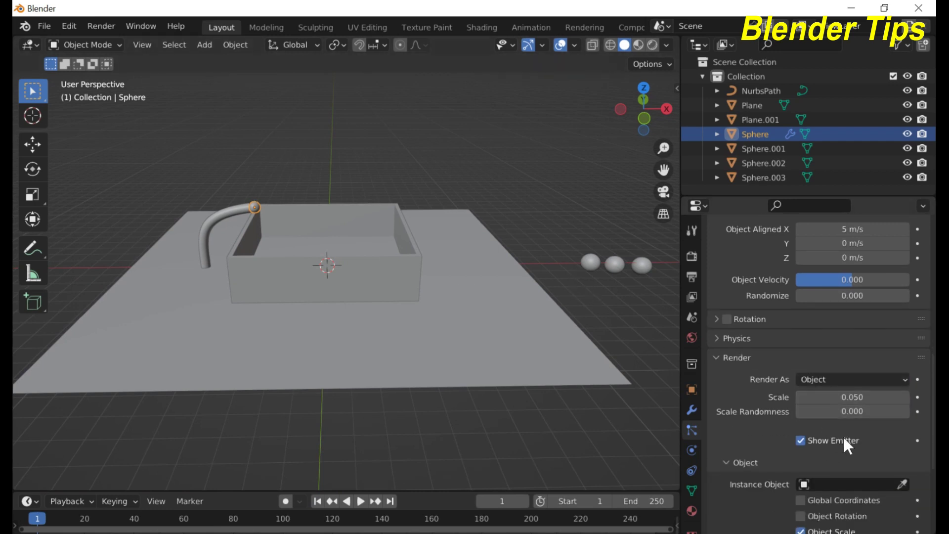
pyautogui.click(902, 484)
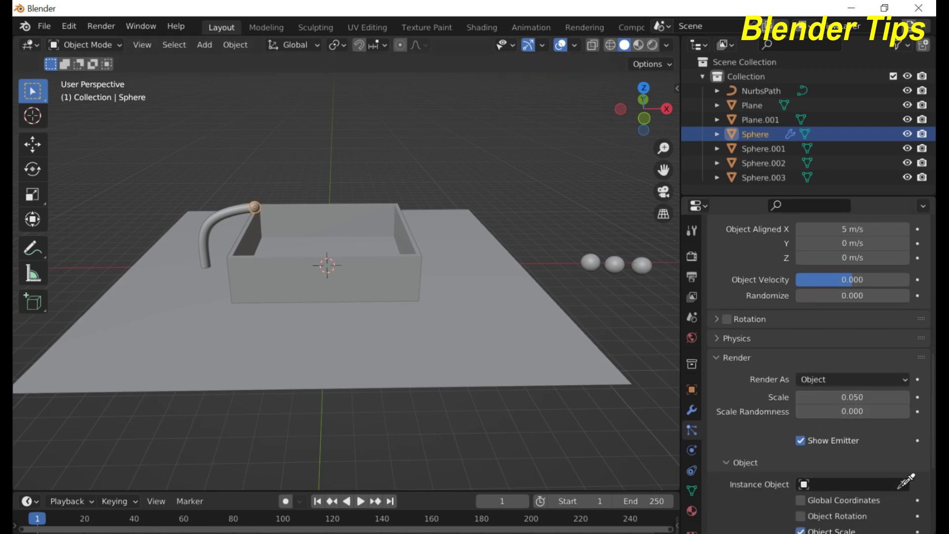
pyautogui.click(591, 260)
# Step: Run the emission to about frame 50, set the particles' render scale to 0.340, and inspect the ball size against the box
pyautogui.press('space')
pyautogui.scroll(3, 404, 206)
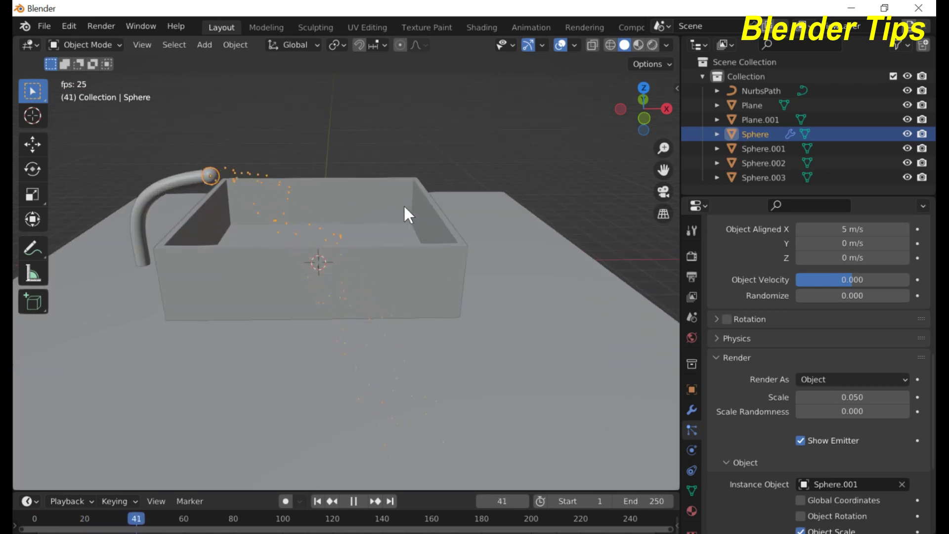
pyautogui.press('space')
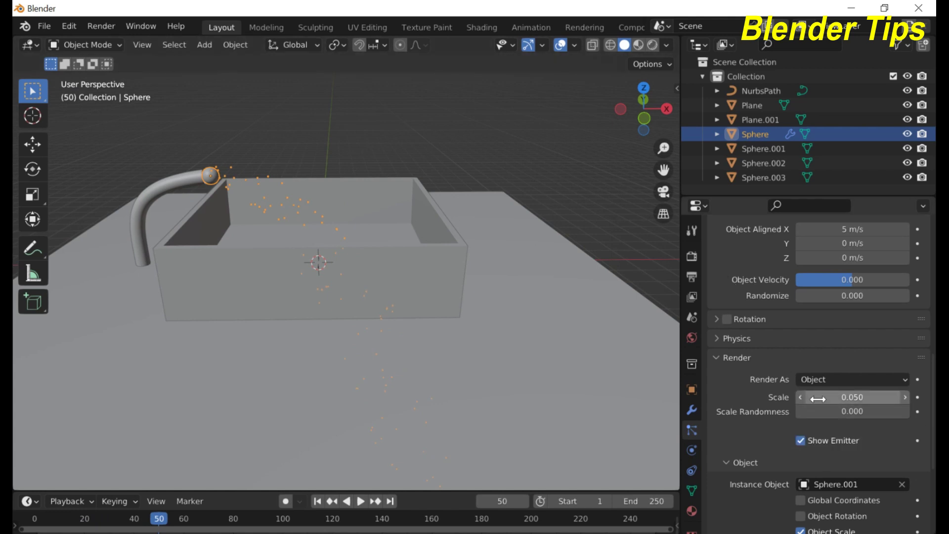
pyautogui.moveTo(817, 398); pyautogui.dragTo(903, 399)
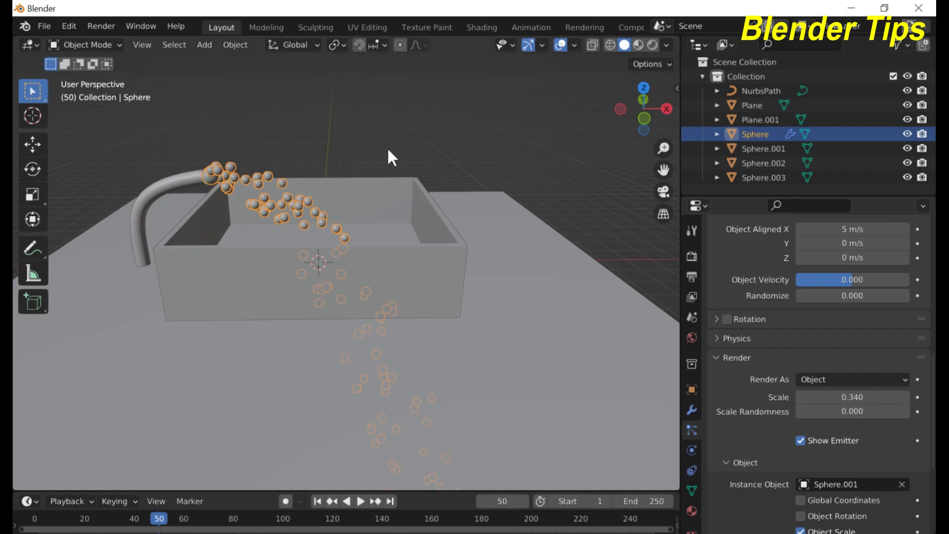
pyautogui.moveTo(387, 147); pyautogui.dragTo(395, 198, button='middle')
pyautogui.scroll(5, 328, 235)
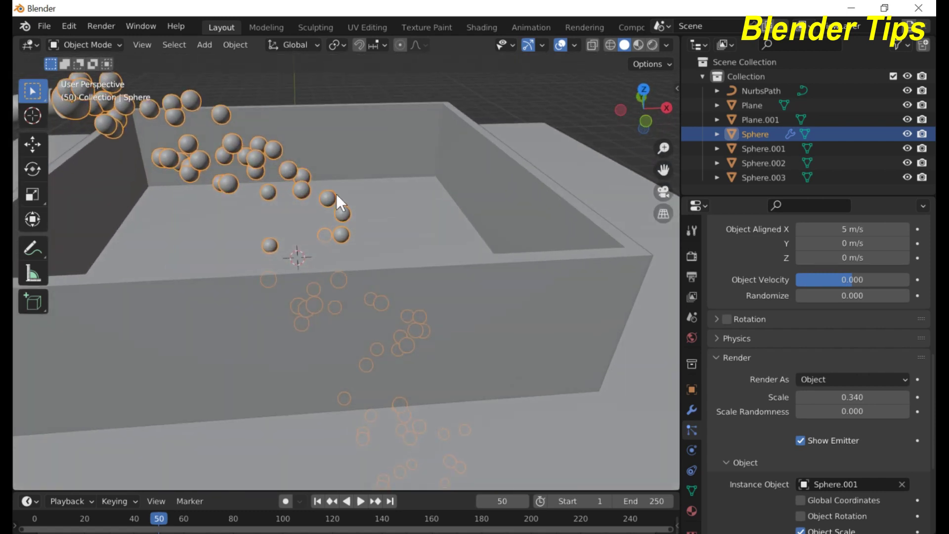
pyautogui.scroll(-5, 336, 195)
pyautogui.moveTo(336, 200); pyautogui.dragTo(321, 184, button='middle')
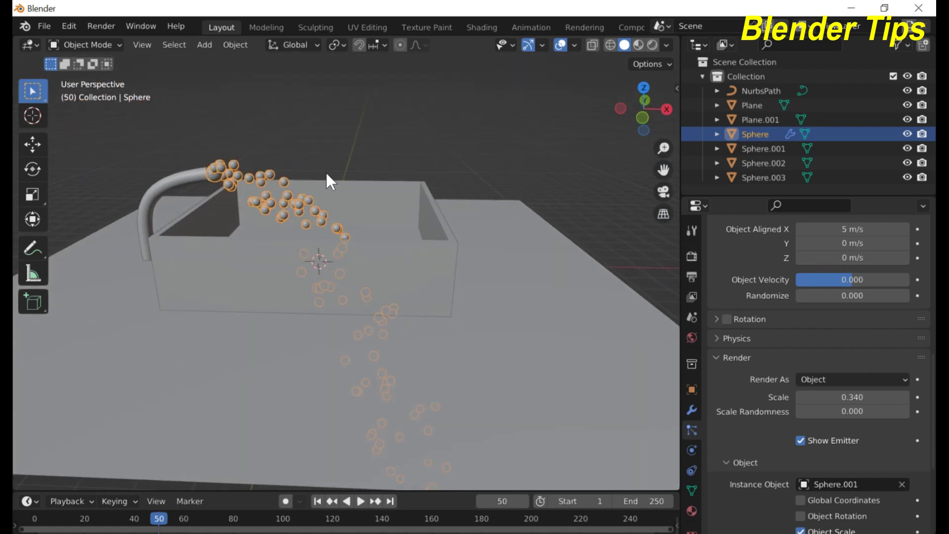
# Step: Turn off Show Emitter for the particle render, briefly replay the emission from frame 1, and rewind
pyautogui.scroll(-2, 801, 415)
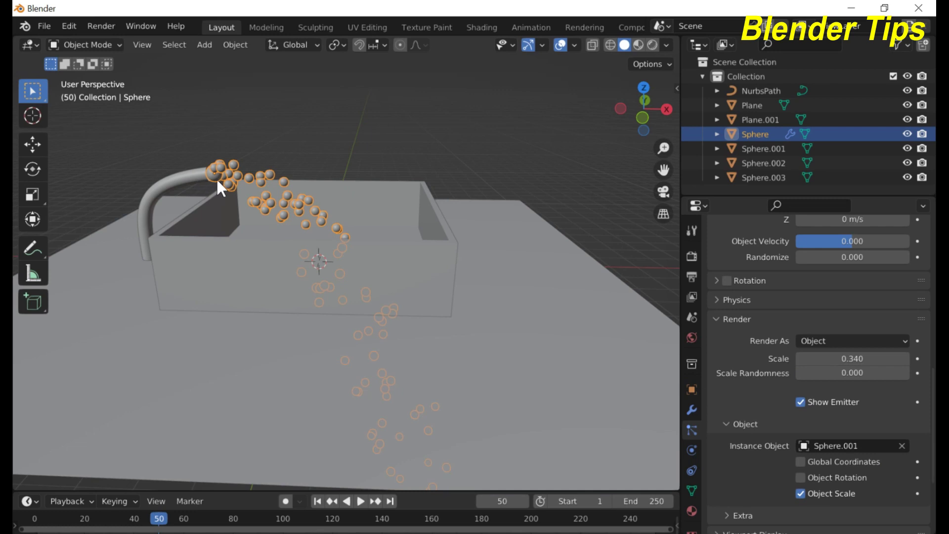
pyautogui.click(800, 402)
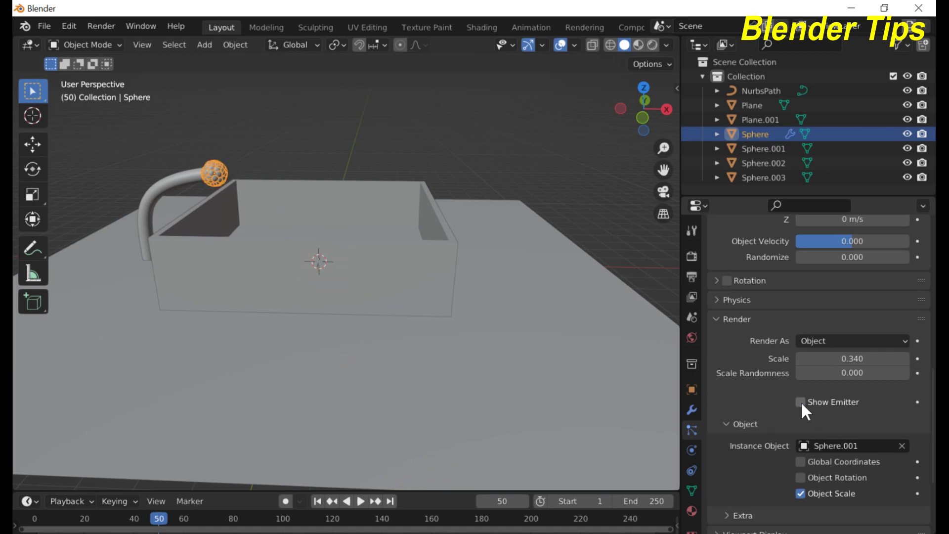
pyautogui.click(317, 501)
pyautogui.scroll(3, 312, 241)
pyautogui.scroll(-1, 313, 241)
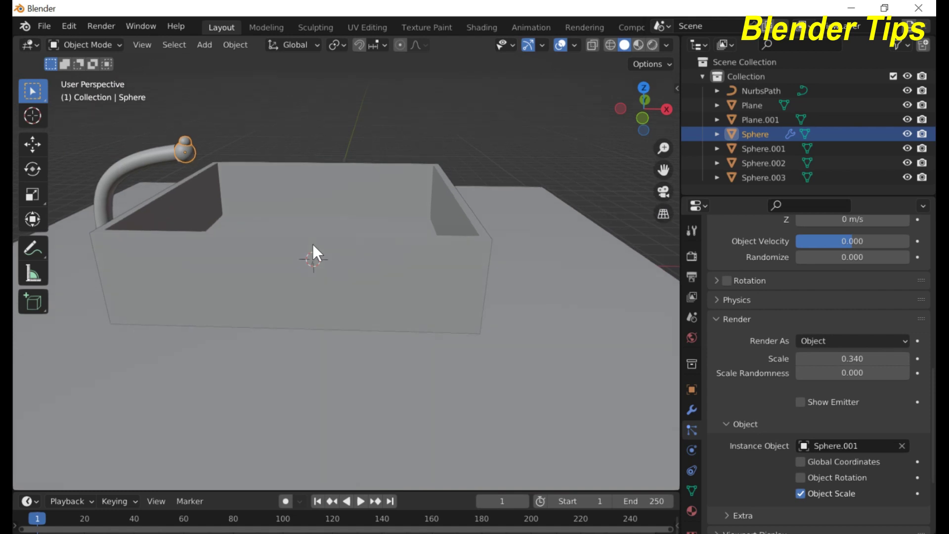
pyautogui.press('space')
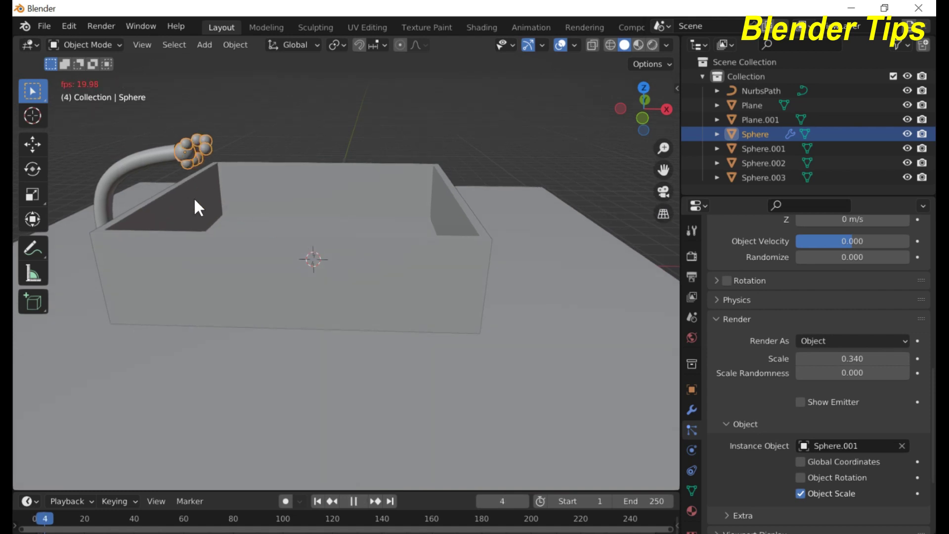
pyautogui.click(312, 501)
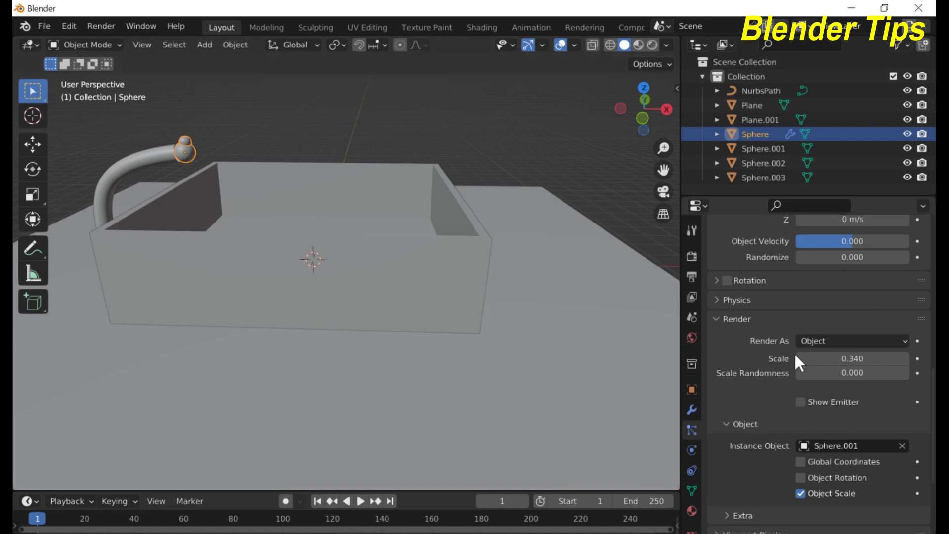
# Step: Set the particle system's physics type to Fluid
pyautogui.scroll(-3, 799, 363)
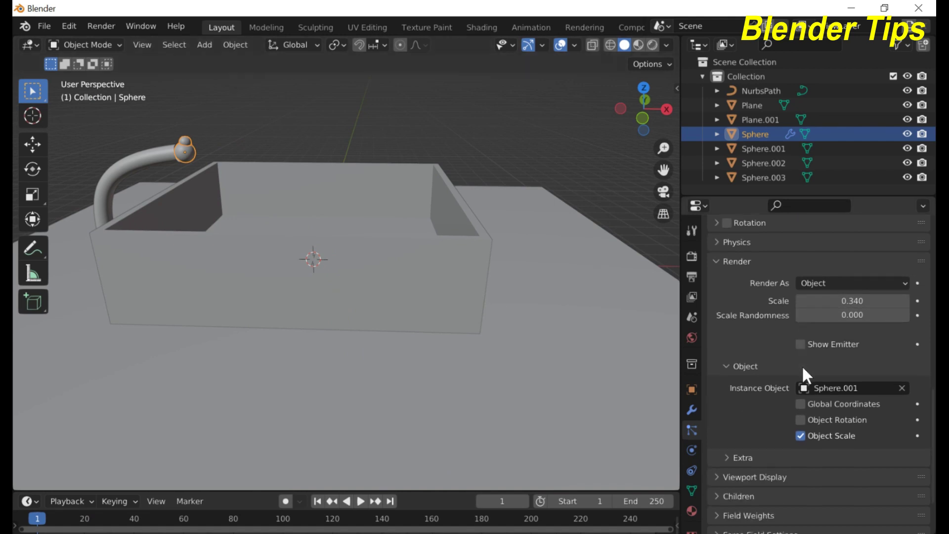
pyautogui.scroll(4, 802, 365)
pyautogui.click(716, 318)
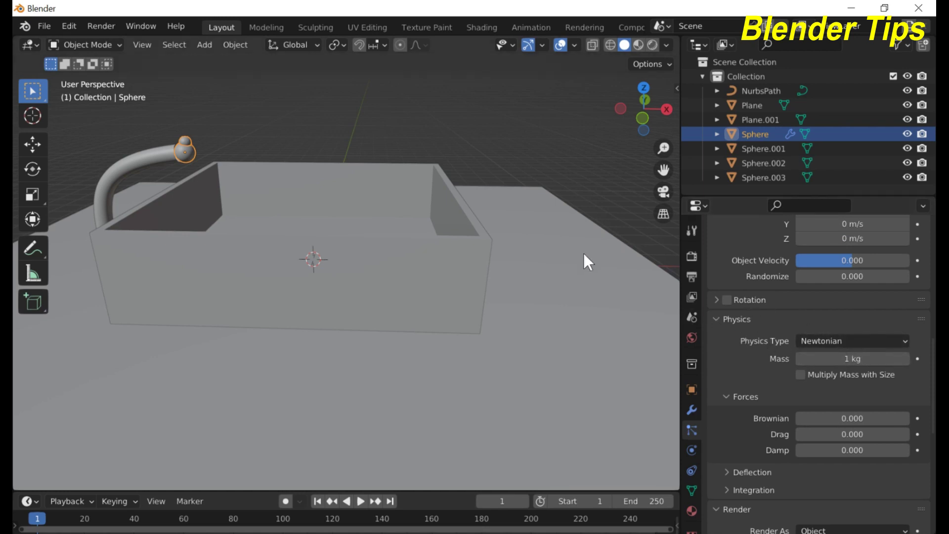
pyautogui.click(810, 341)
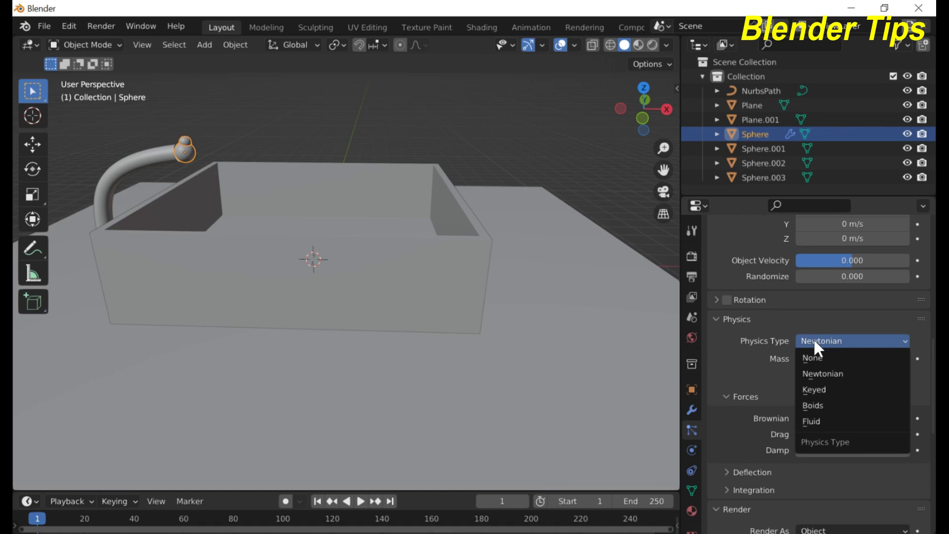
pyautogui.click(821, 422)
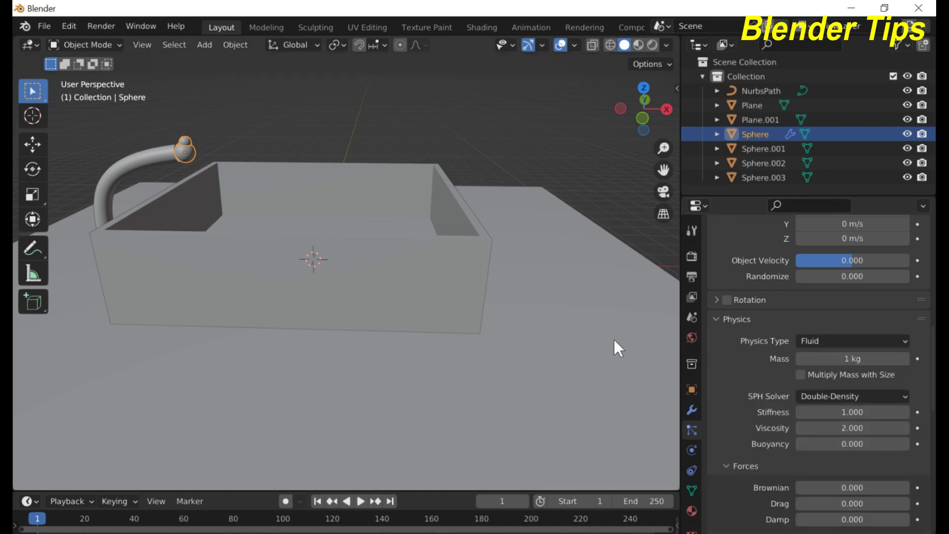
# Step: Play back the fluid particle emission and examine how the balls pour from the pipe into the box
pyautogui.moveTo(503, 300)
pyautogui.mouseDown(button='middle')
pyautogui.moveTo(502, 277)
pyautogui.moveTo(499, 290)
pyautogui.mouseUp(button='middle')
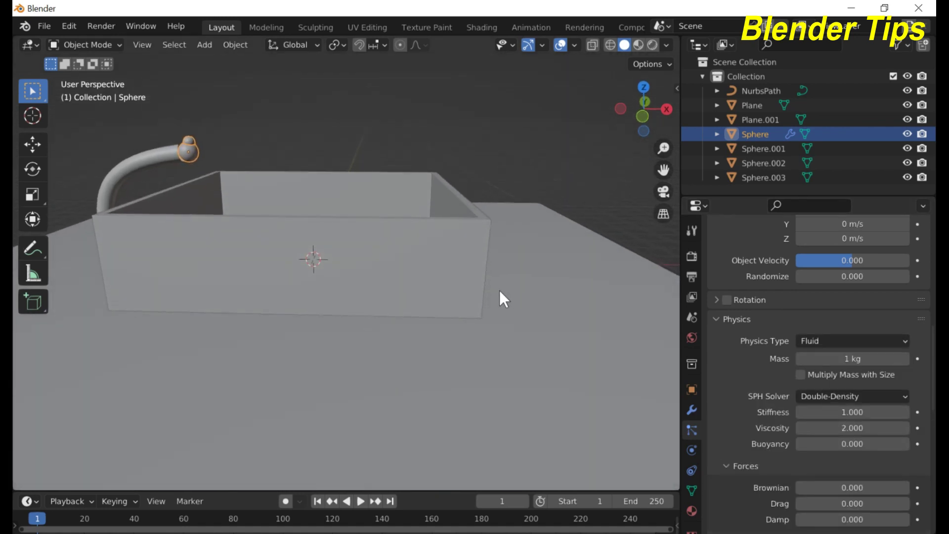
pyautogui.press('space')
pyautogui.moveTo(197, 189)
pyautogui.mouseDown(button='middle')
pyautogui.moveTo(283, 236)
pyautogui.moveTo(188, 203)
pyautogui.mouseUp(button='middle')
pyautogui.moveTo(271, 208); pyautogui.dragTo(232, 221, button='middle')
pyautogui.press('space')
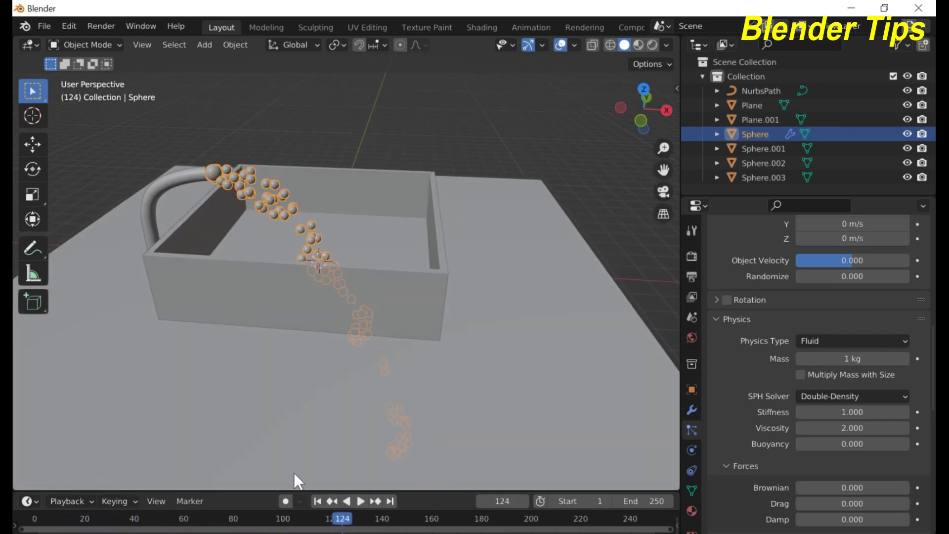
# Step: Rewind to frame 1 and add Collision physics to the open box
pyautogui.click(317, 501)
pyautogui.moveTo(292, 420); pyautogui.dragTo(423, 285, button='middle')
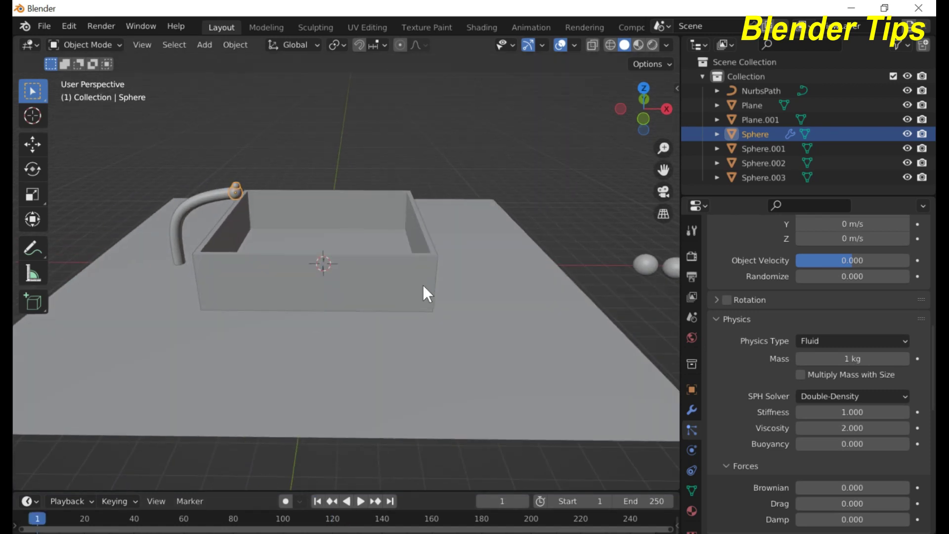
pyautogui.click(417, 281)
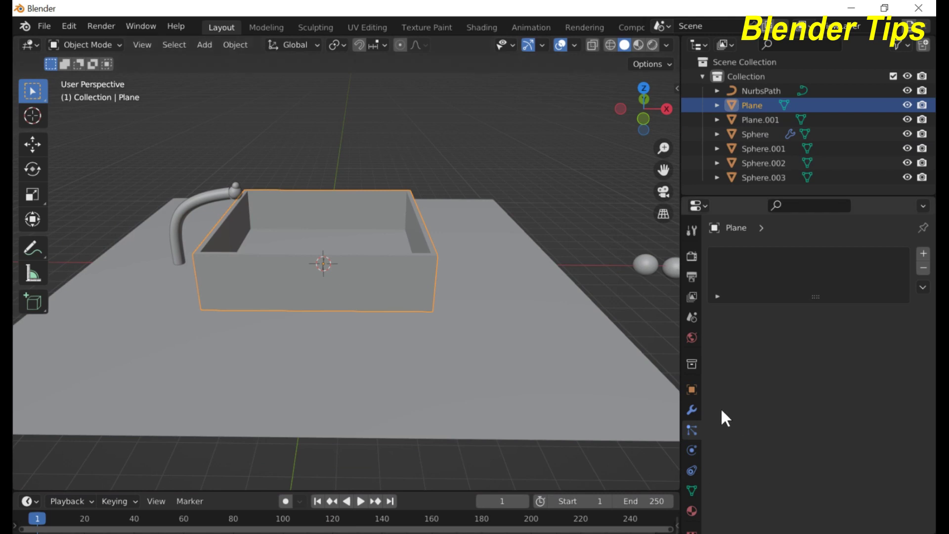
pyautogui.click(692, 449)
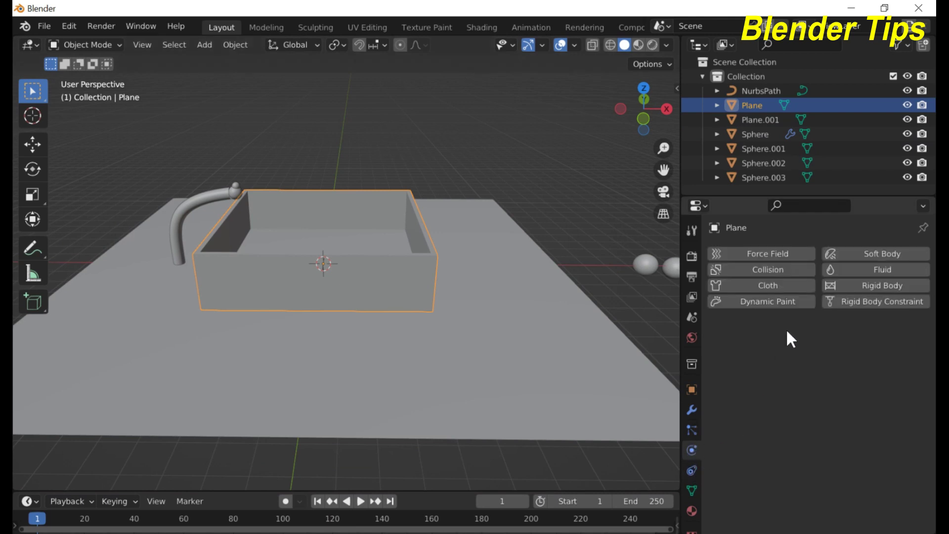
pyautogui.click(763, 271)
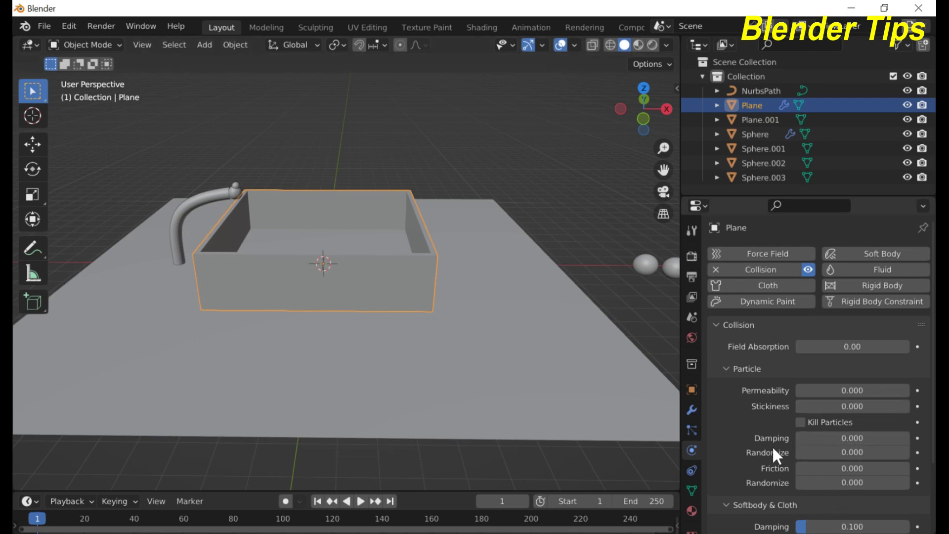
# Step: Play the emission from frame 1 to about frame 205, examine how the balls hit the box, and rewind
pyautogui.moveTo(567, 392); pyautogui.dragTo(559, 371, button='middle')
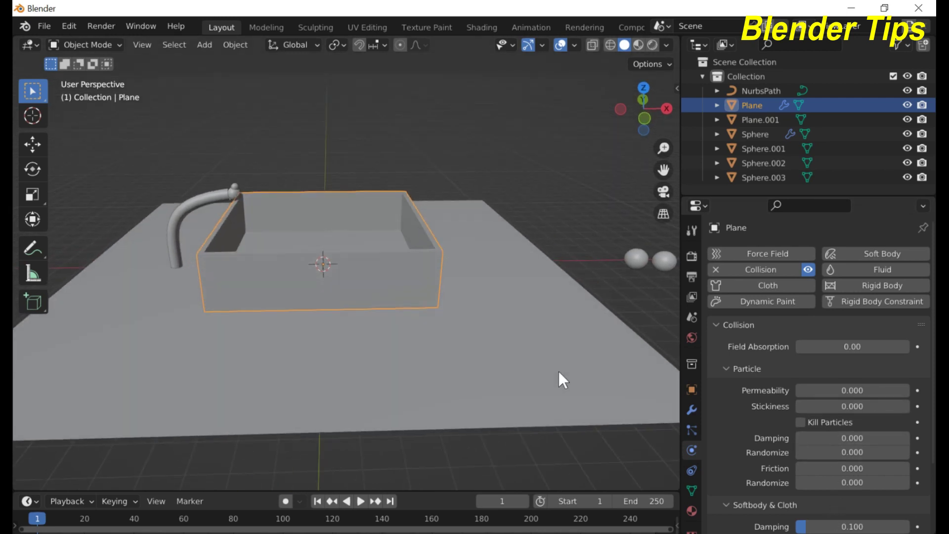
pyautogui.click(552, 223)
pyautogui.press('space')
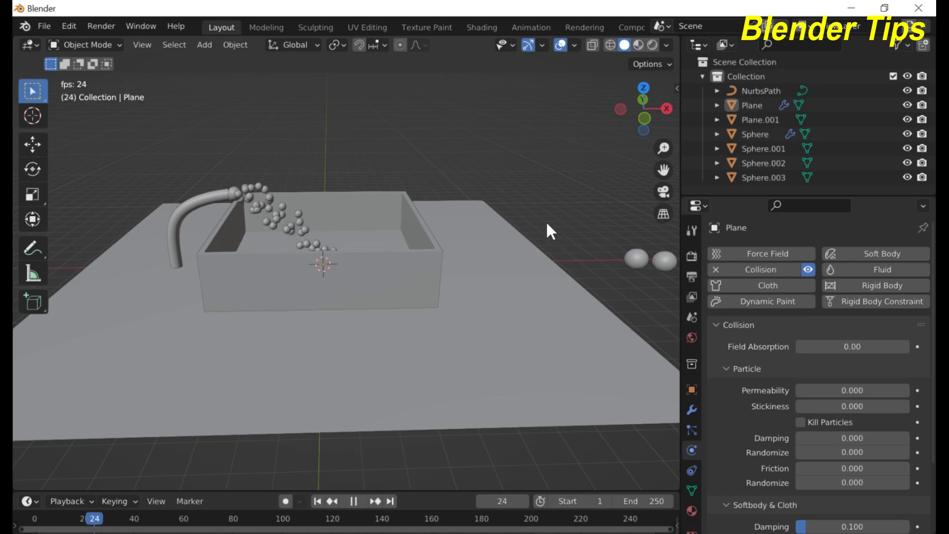
pyautogui.moveTo(545, 220); pyautogui.dragTo(530, 259, button='middle')
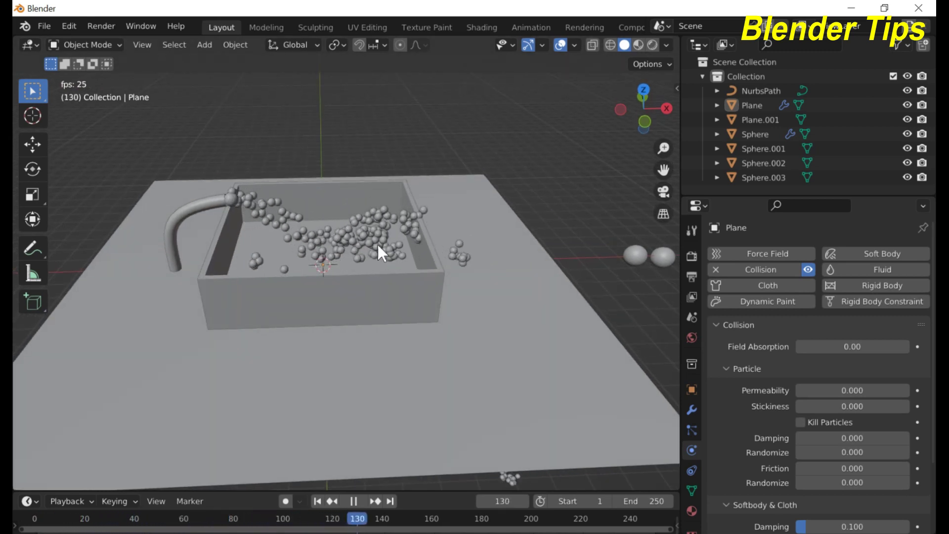
pyautogui.moveTo(390, 298); pyautogui.dragTo(385, 284, button='middle')
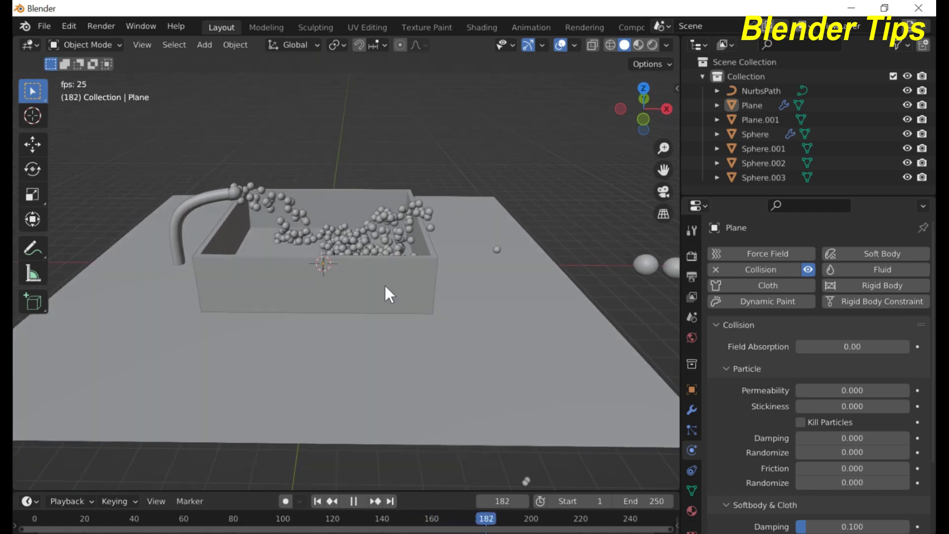
pyautogui.press('space')
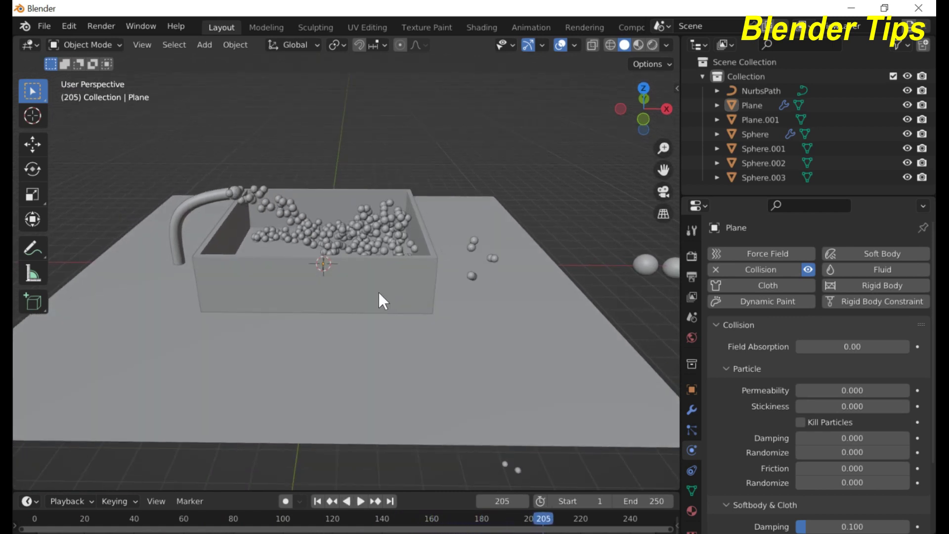
pyautogui.click(317, 501)
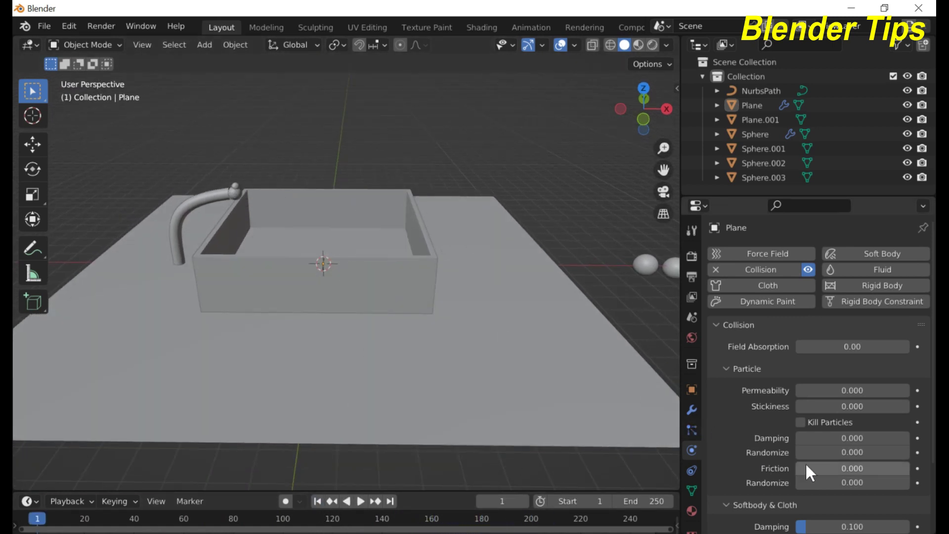
# Step: Set the box's particle collision friction to 0.347 and replay the emission to about frame 201
pyautogui.moveTo(805, 462); pyautogui.dragTo(845, 461)
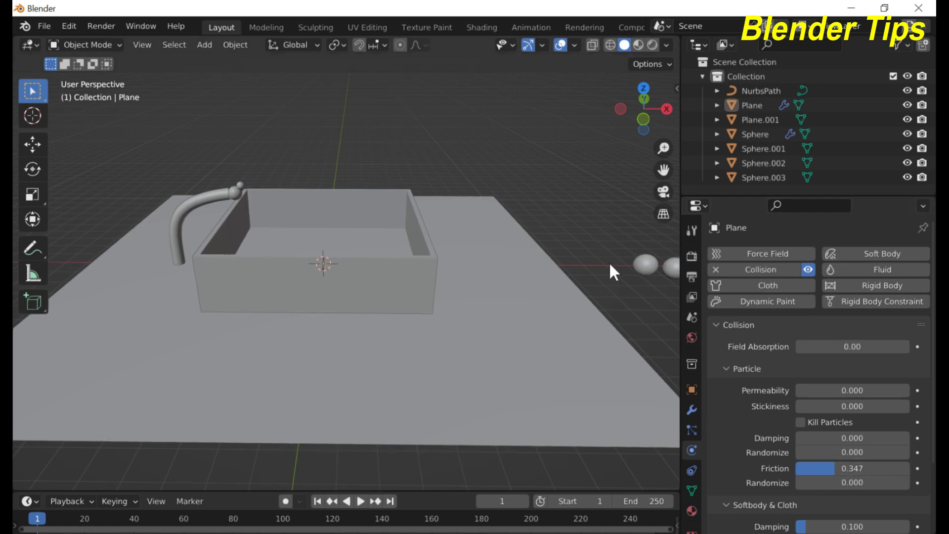
pyautogui.press('space')
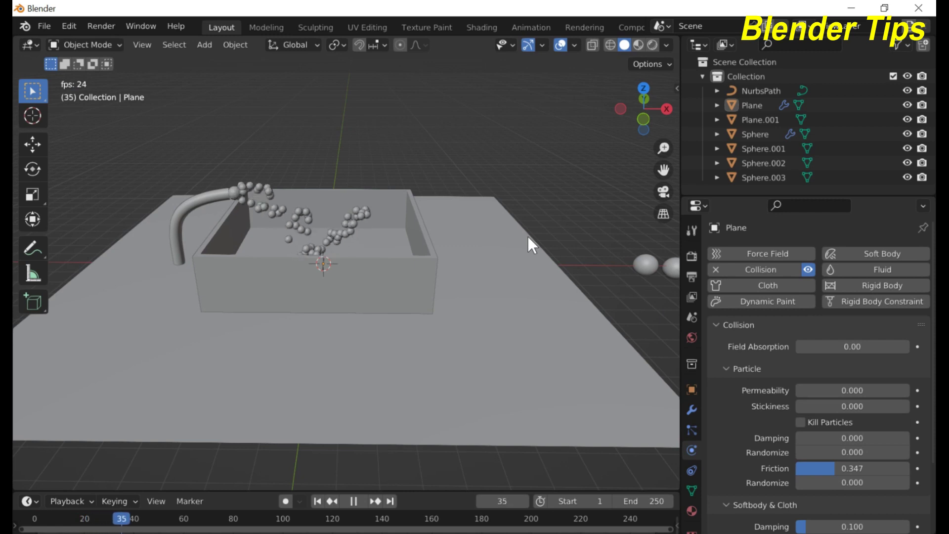
pyautogui.moveTo(455, 232); pyautogui.dragTo(470, 253, button='middle')
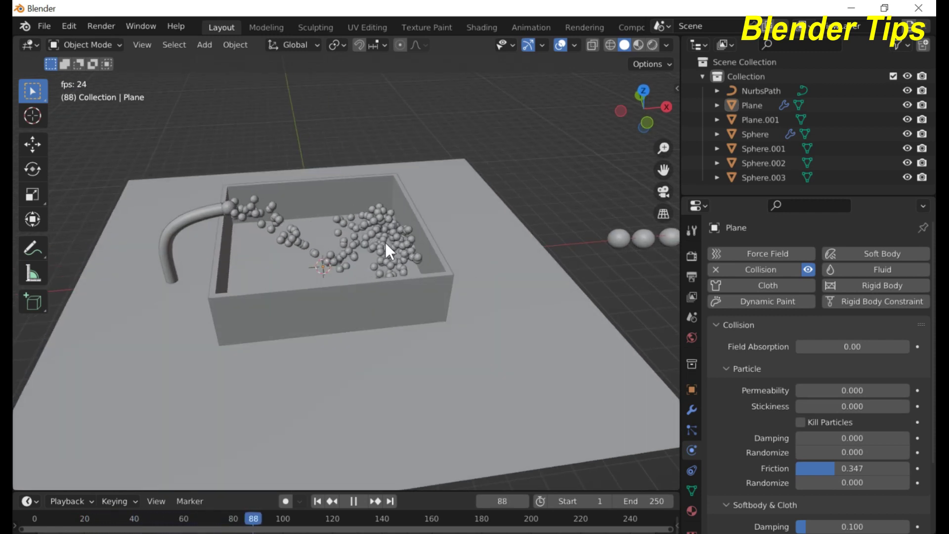
pyautogui.scroll(3, 364, 244)
pyautogui.scroll(3, 355, 274)
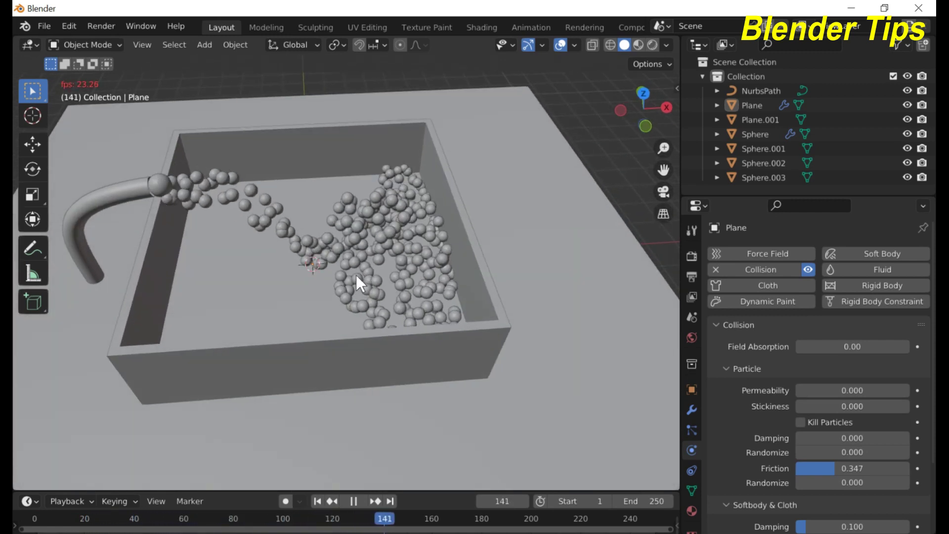
pyautogui.scroll(-4, 354, 268)
pyautogui.moveTo(354, 268); pyautogui.dragTo(344, 221, button='middle')
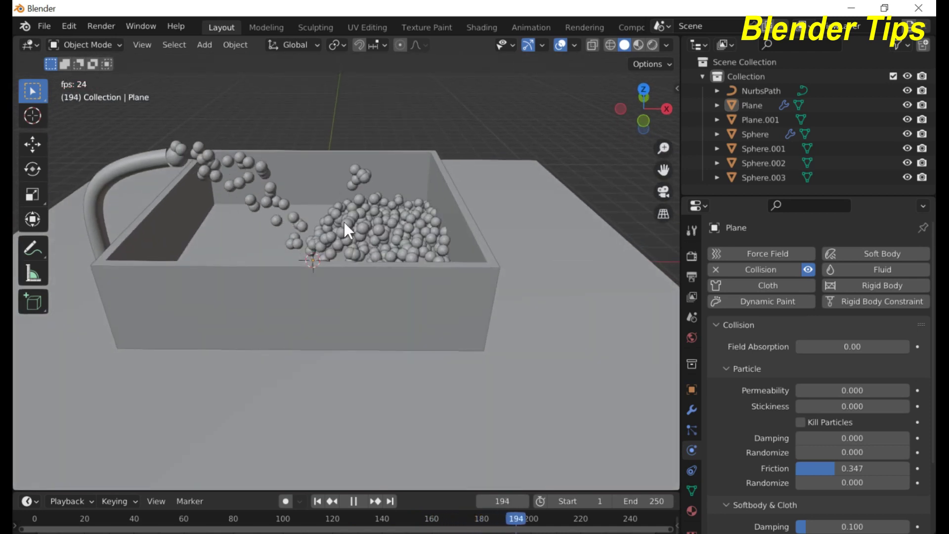
pyautogui.press('space')
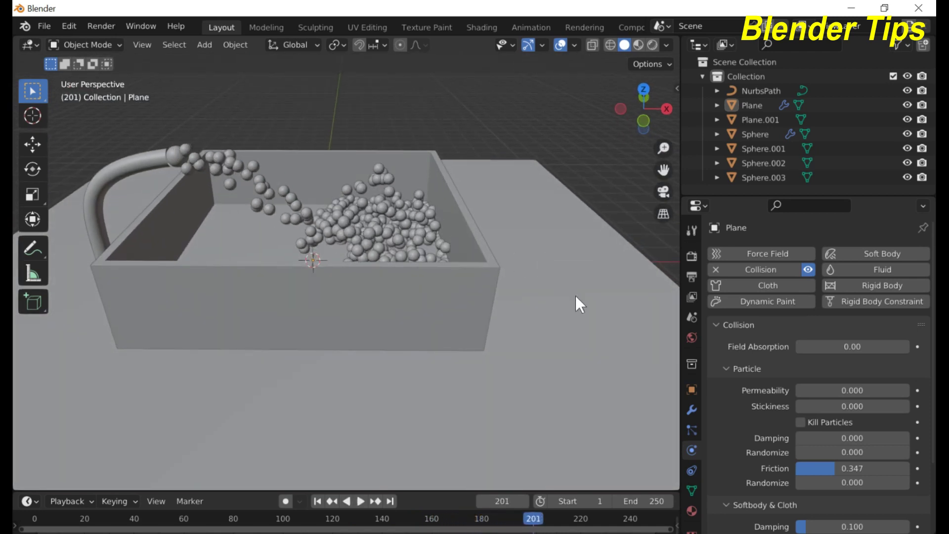
# Step: Inspect the ball pile inside the box and review the box's collision settings
pyautogui.scroll(3, 529, 286)
pyautogui.scroll(-3, 529, 286)
pyautogui.scroll(1, 530, 287)
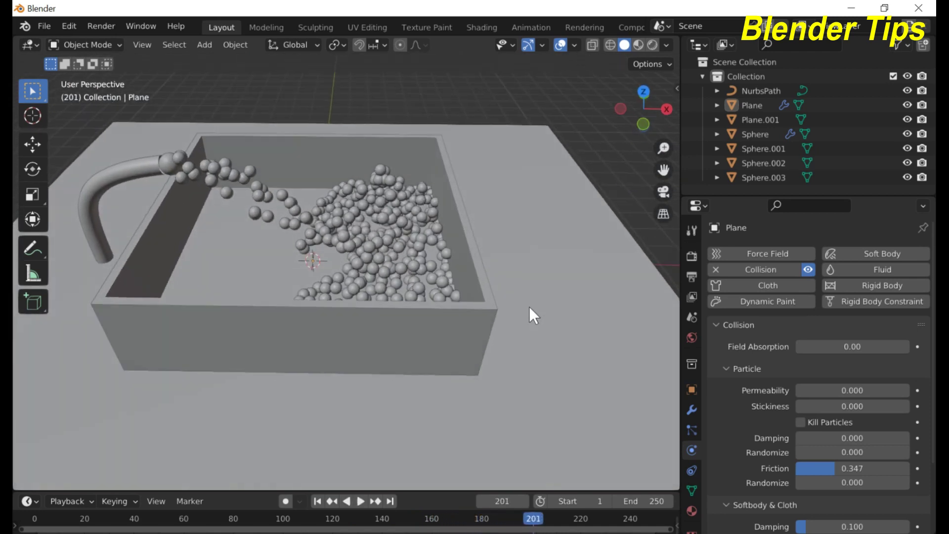
pyautogui.scroll(-1, 529, 307)
pyautogui.scroll(-4, 815, 415)
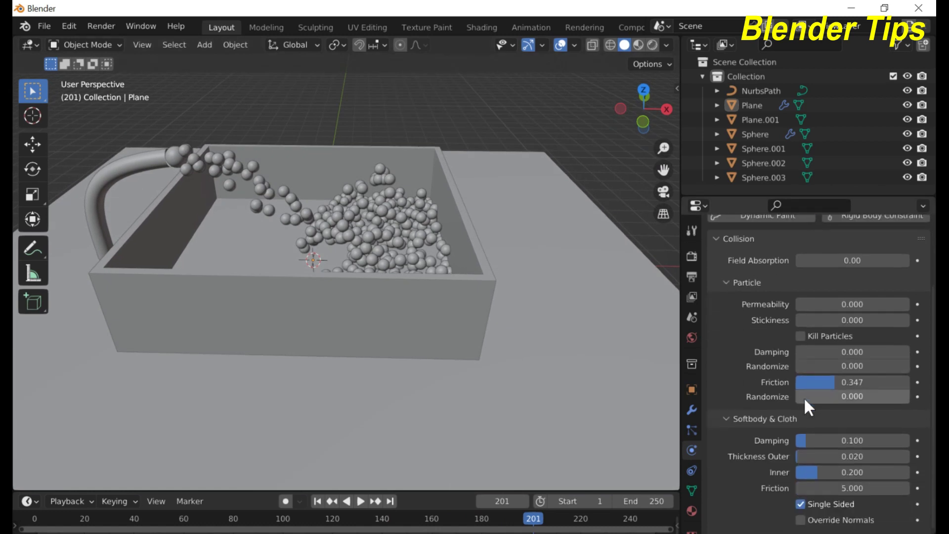
pyautogui.scroll(3, 790, 395)
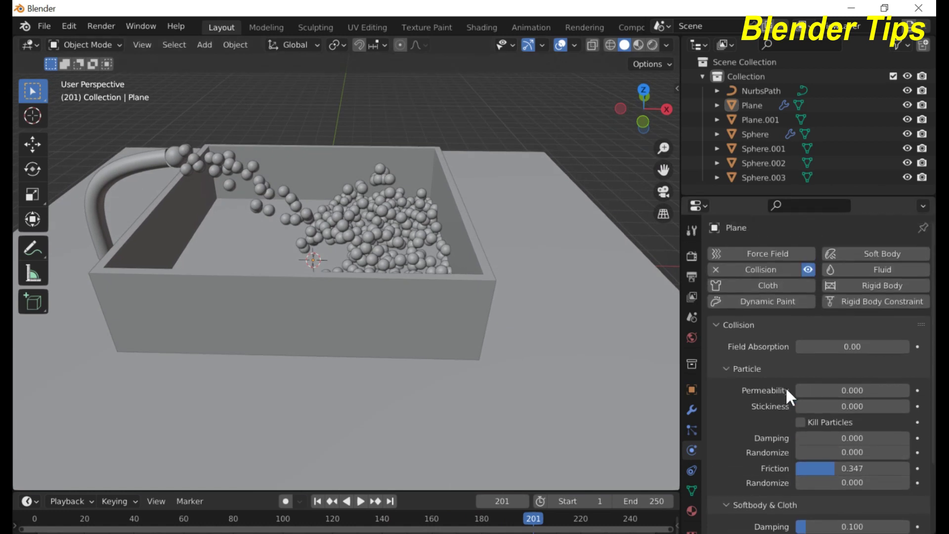
# Step: Enable Size Deflect in the deflection settings of the emitter sphere's particle system
pyautogui.click(212, 176)
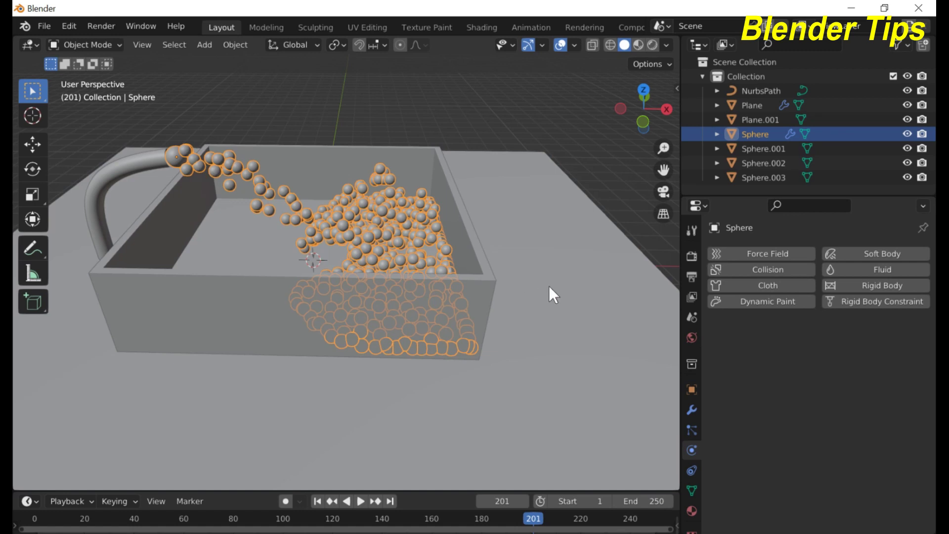
pyautogui.click(693, 423)
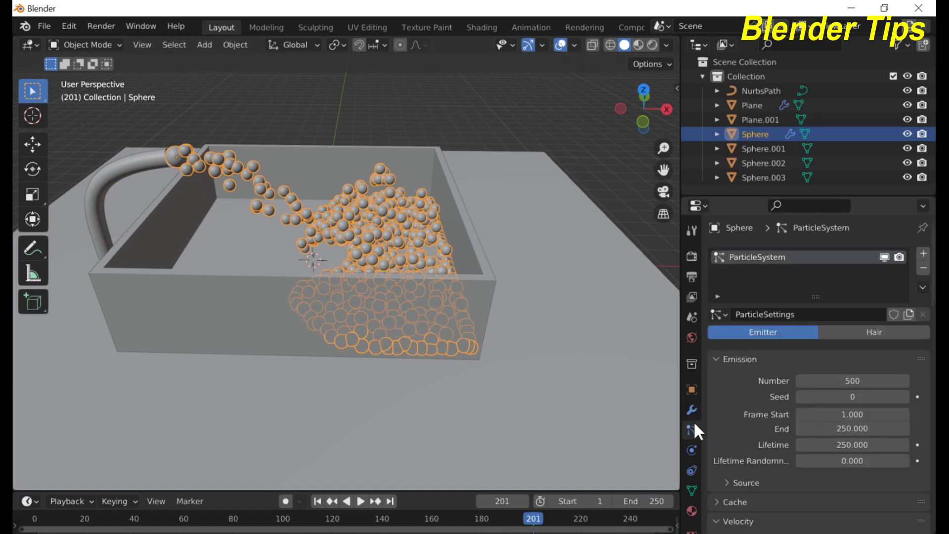
pyautogui.scroll(-5, 802, 364)
pyautogui.scroll(-6, 801, 358)
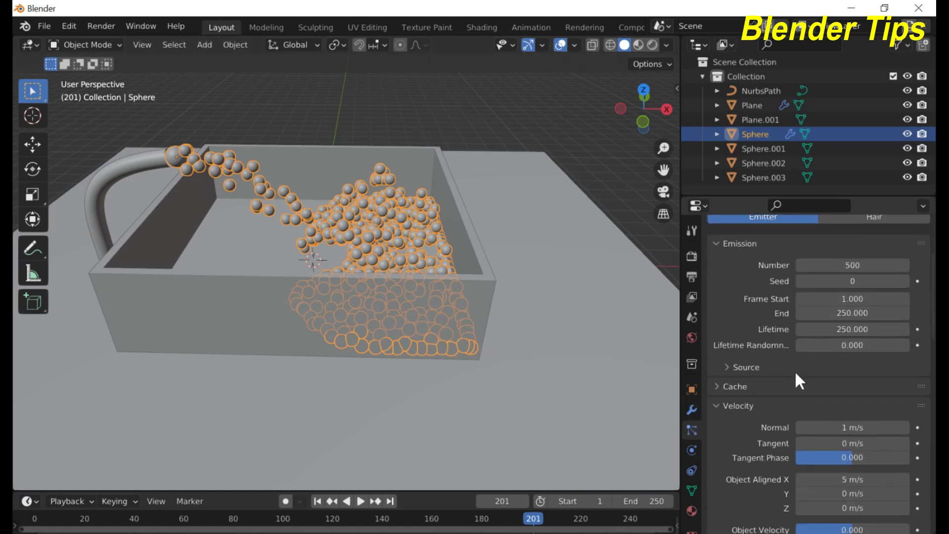
pyautogui.scroll(-7, 820, 440)
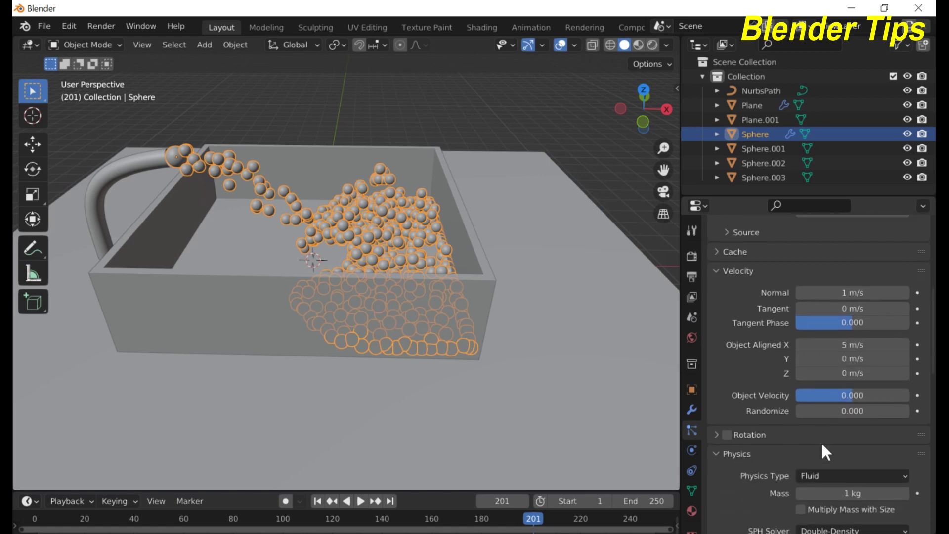
pyautogui.scroll(-6, 822, 448)
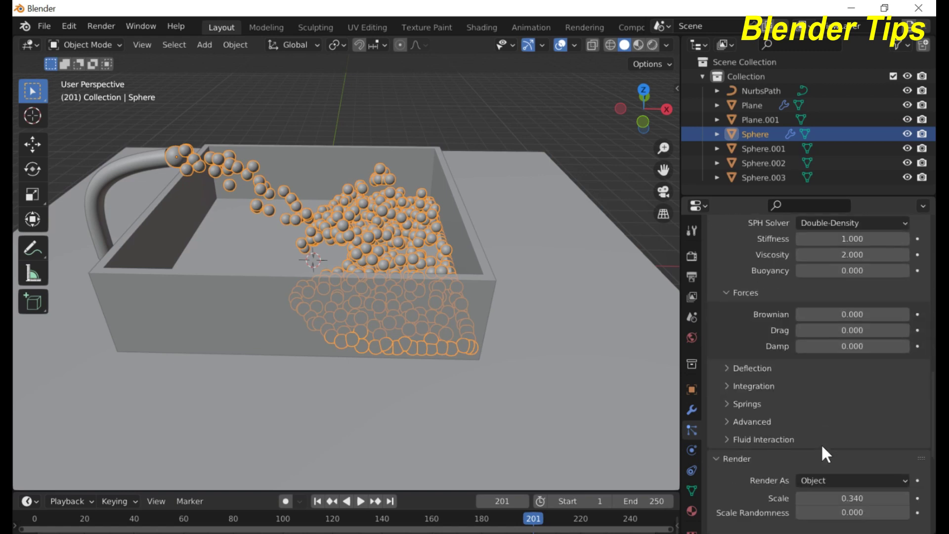
pyautogui.click(726, 368)
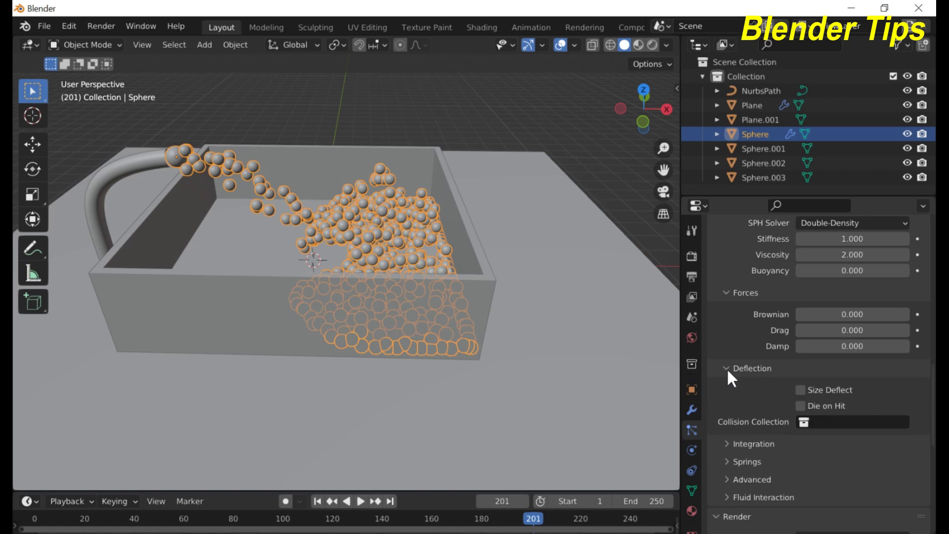
pyautogui.click(801, 389)
pyautogui.scroll(-1, 760, 392)
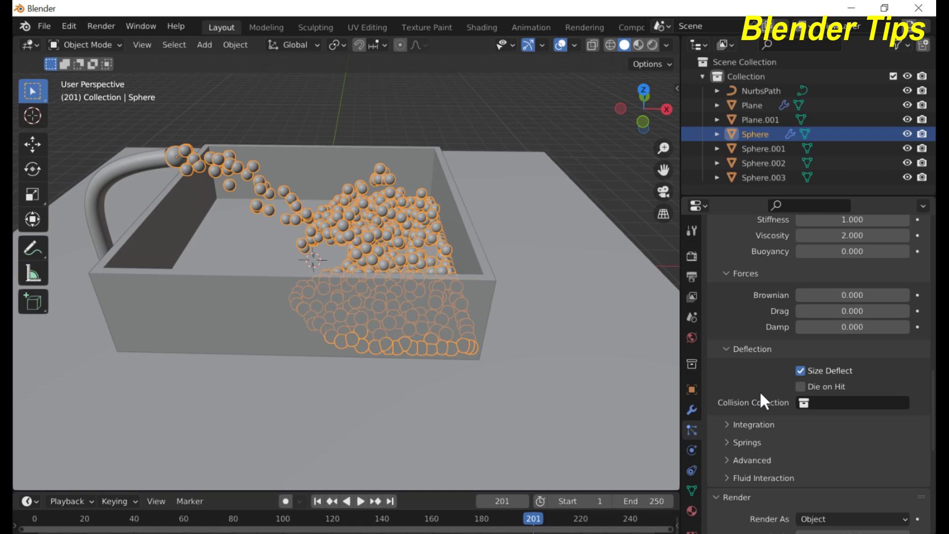
# Step: Add Collision physics to the ground plane and set its particle friction to 0.640
pyautogui.click(577, 317)
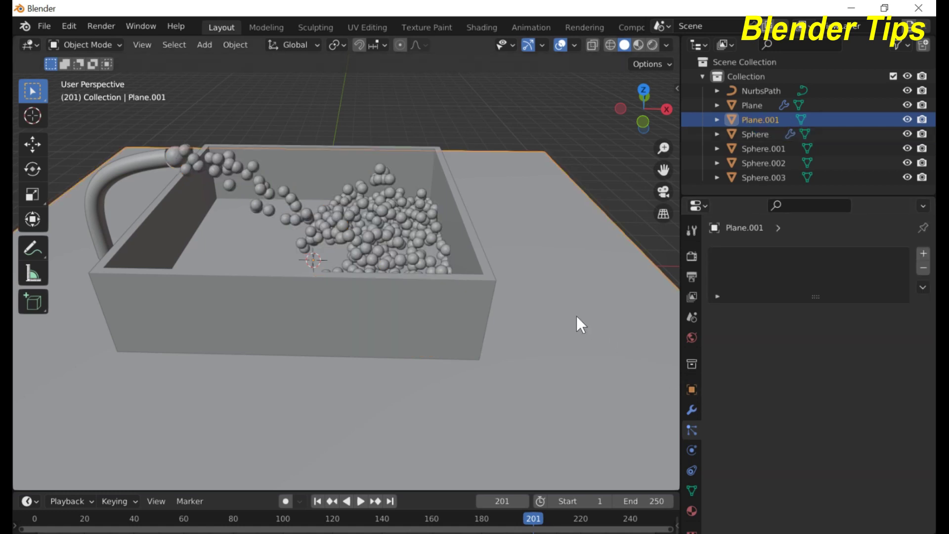
pyautogui.click(692, 451)
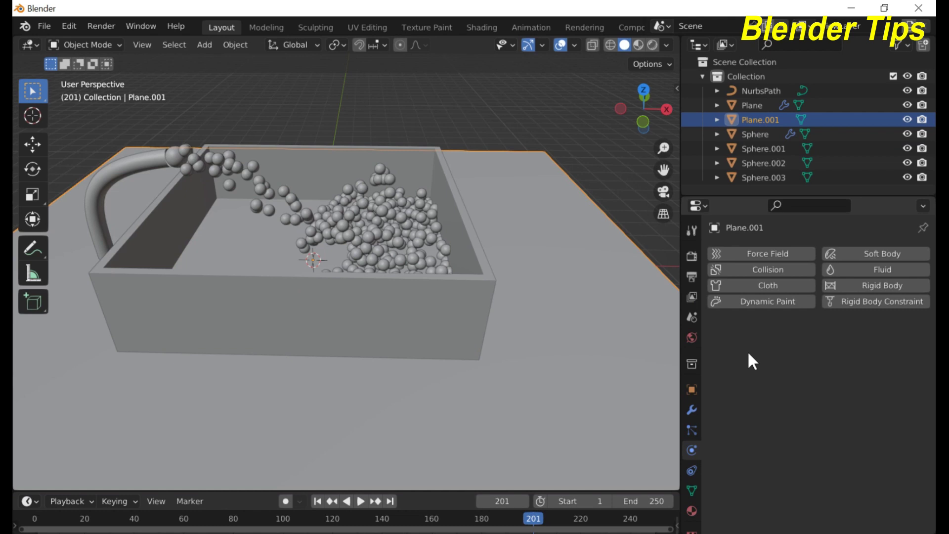
pyautogui.click(769, 268)
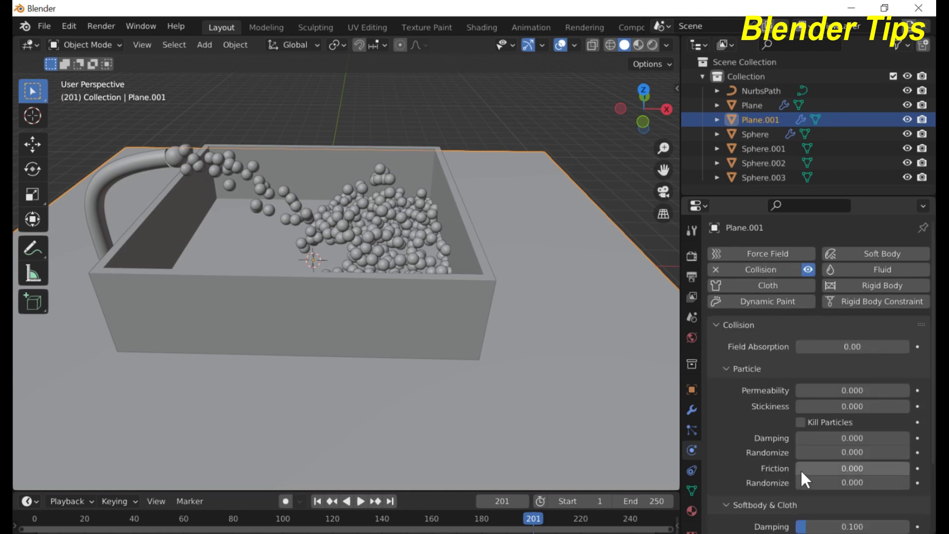
pyautogui.moveTo(800, 468); pyautogui.dragTo(872, 467)
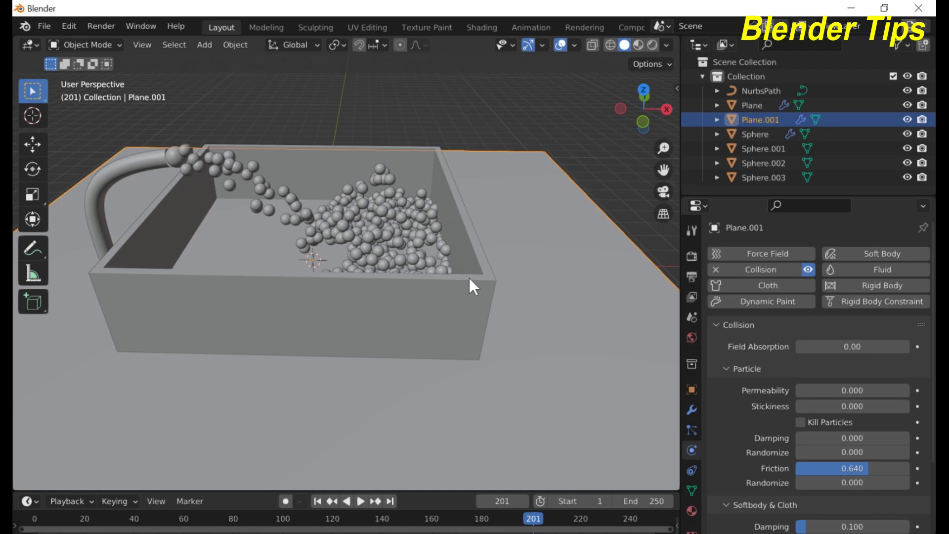
# Step: Select the emitter sphere and review its particle system's fluid physics and deflection settings
pyautogui.click(407, 233)
pyautogui.scroll(-2, 443, 259)
pyautogui.moveTo(443, 260); pyautogui.dragTo(398, 242, button='middle')
pyautogui.scroll(2, 417, 253)
pyautogui.scroll(-1, 411, 249)
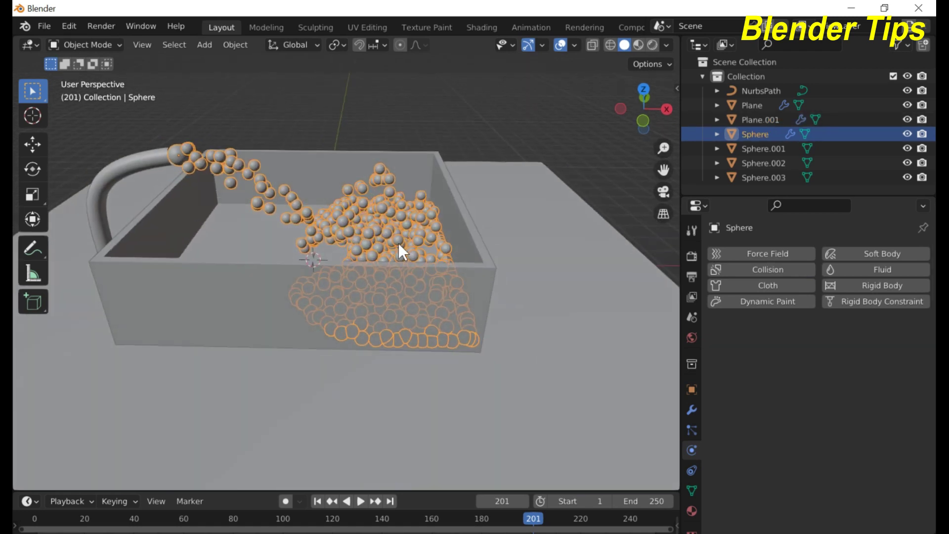
pyautogui.click(692, 430)
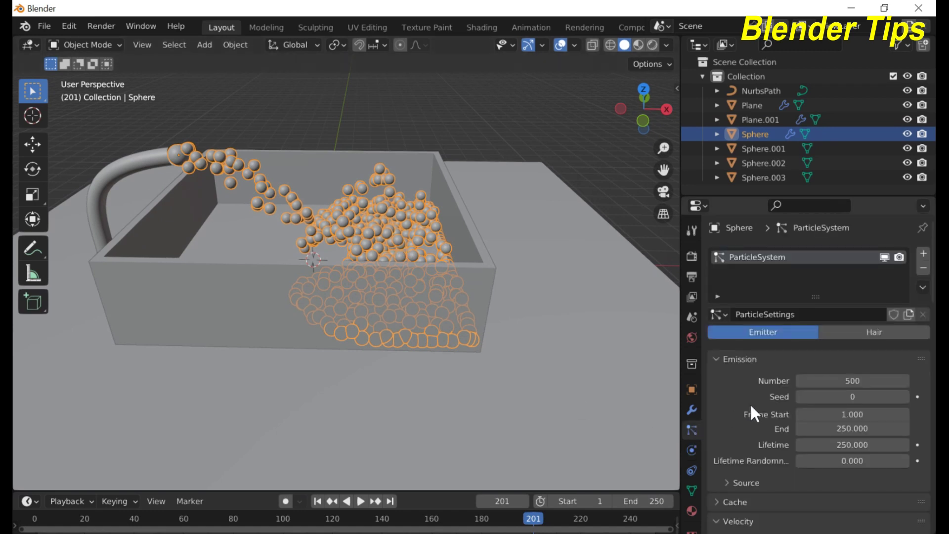
pyautogui.scroll(-10, 782, 423)
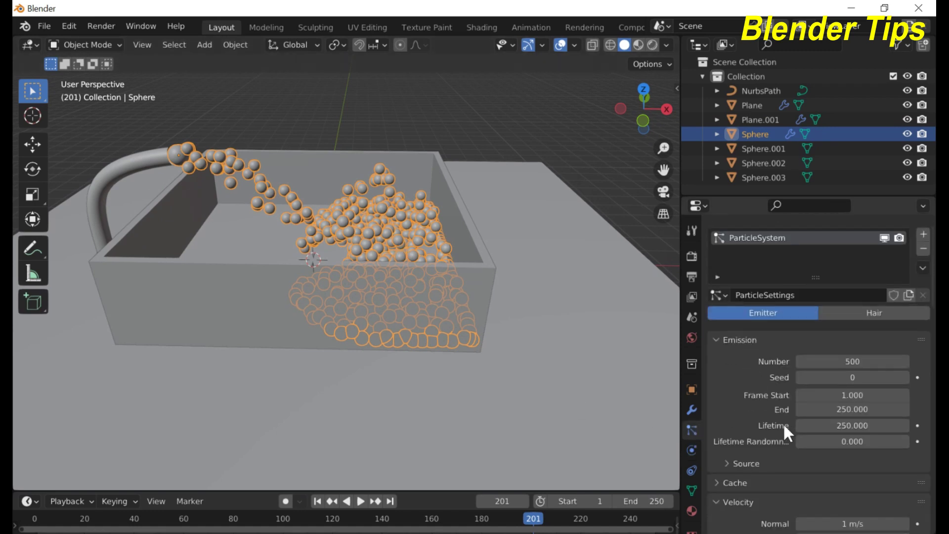
pyautogui.scroll(-10, 783, 422)
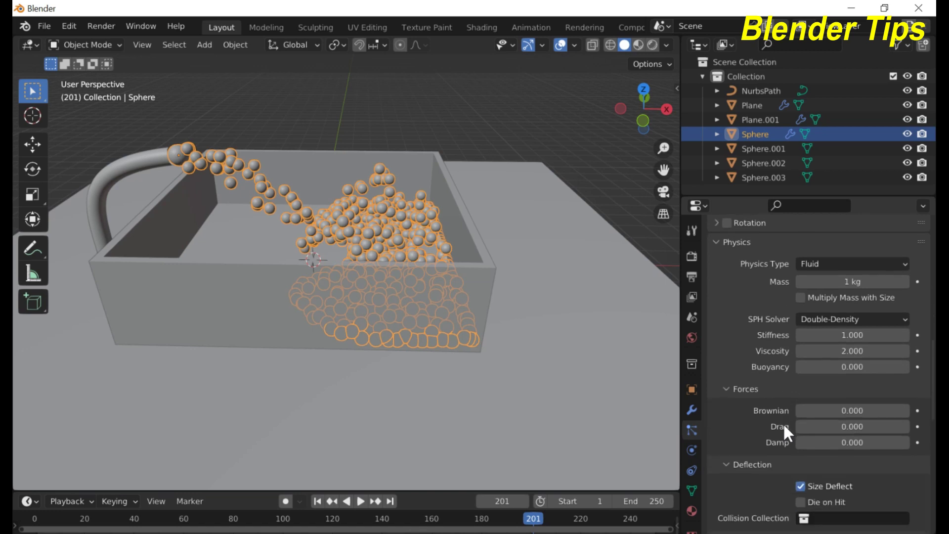
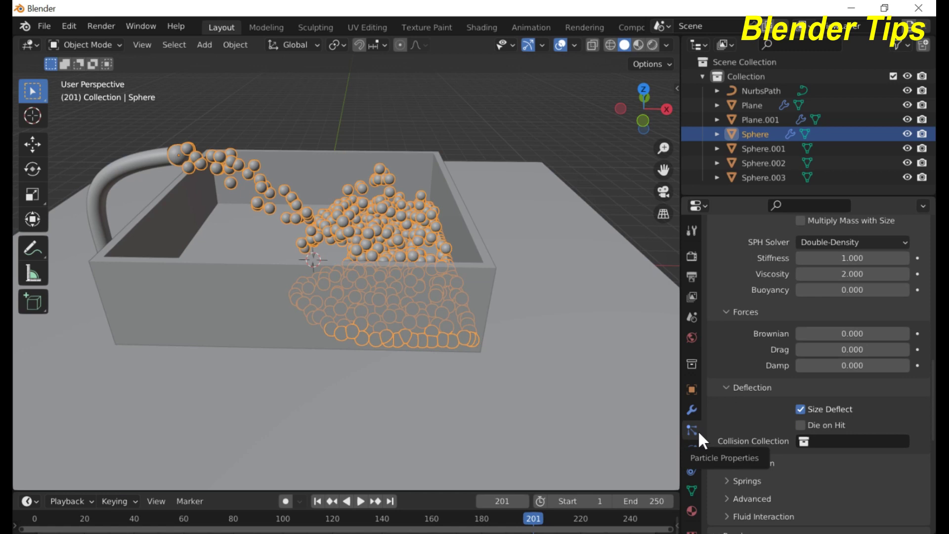
# Step: Expand the advanced fluid settings of the emitter's particle system and inspect the ball pile in the box from above
pyautogui.scroll(-3, 766, 408)
pyautogui.click(728, 436)
pyautogui.scroll(-2, 797, 438)
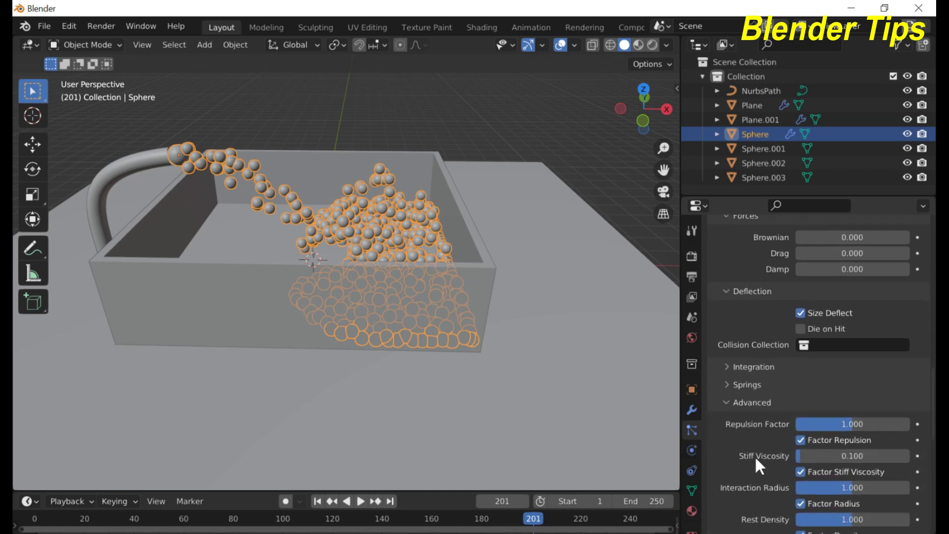
pyautogui.moveTo(413, 303); pyautogui.dragTo(420, 337, button='middle')
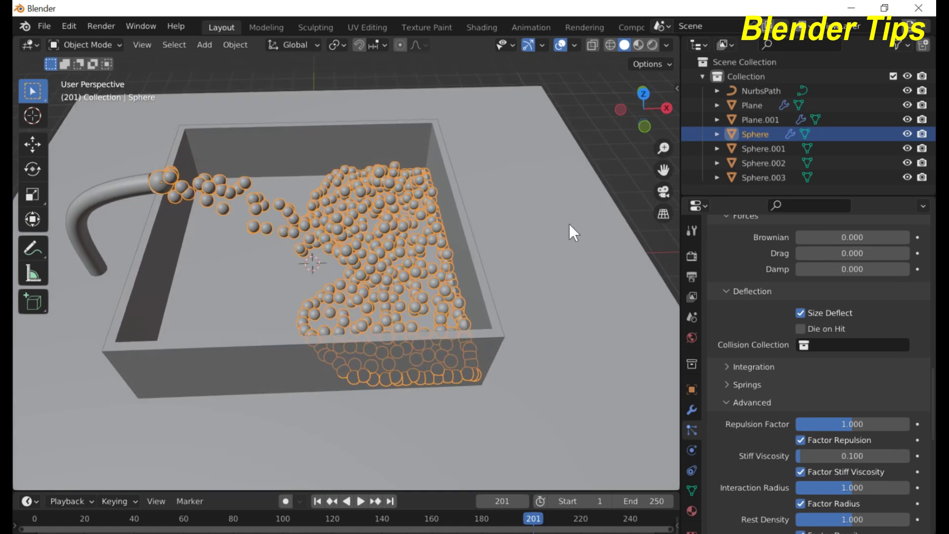
pyautogui.click(618, 171)
pyautogui.scroll(3, 378, 280)
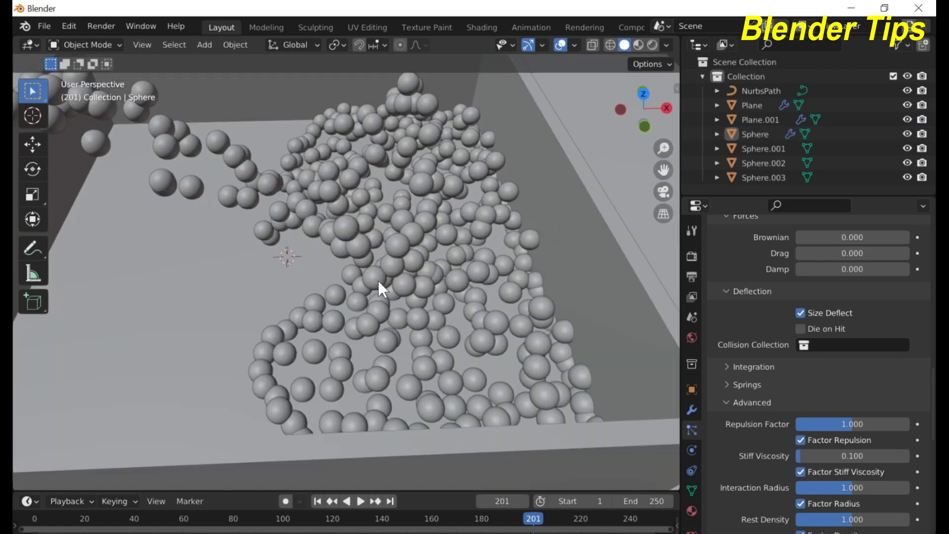
pyautogui.scroll(-1, 378, 280)
pyautogui.moveTo(376, 269); pyautogui.dragTo(379, 274, button='middle')
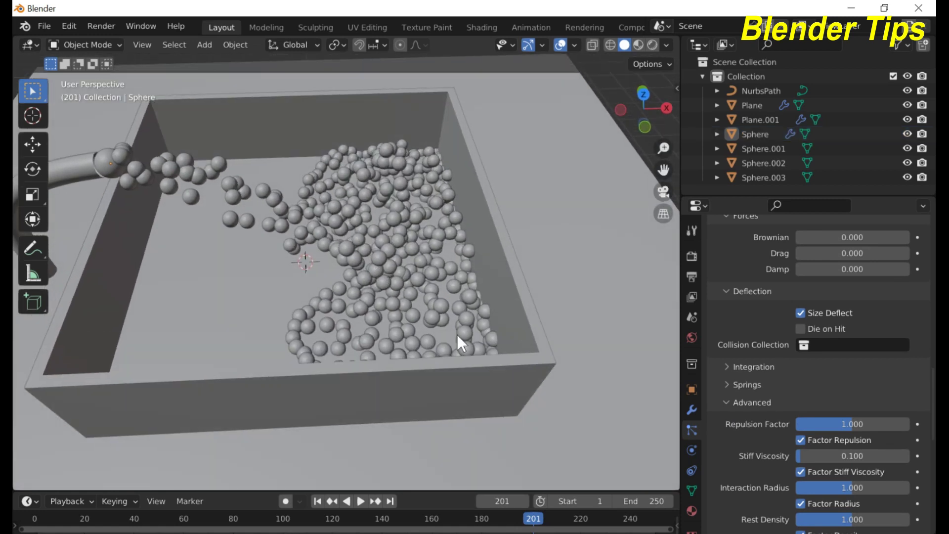
pyautogui.moveTo(353, 272); pyautogui.dragTo(346, 261, button='middle')
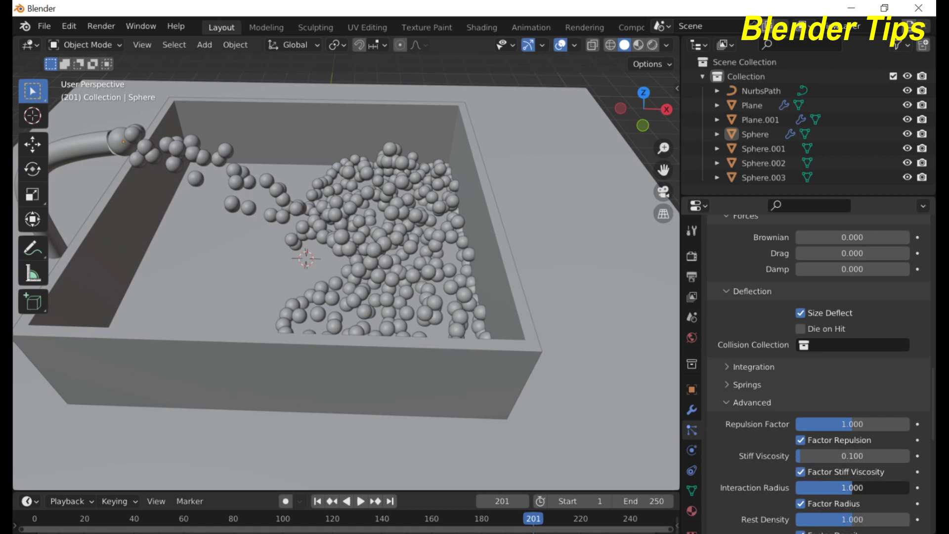
# Step: Set the fluid Interaction Radius to 1.276 and replay the simulation from the first frame
pyautogui.moveTo(852, 488); pyautogui.dragTo(867, 488)
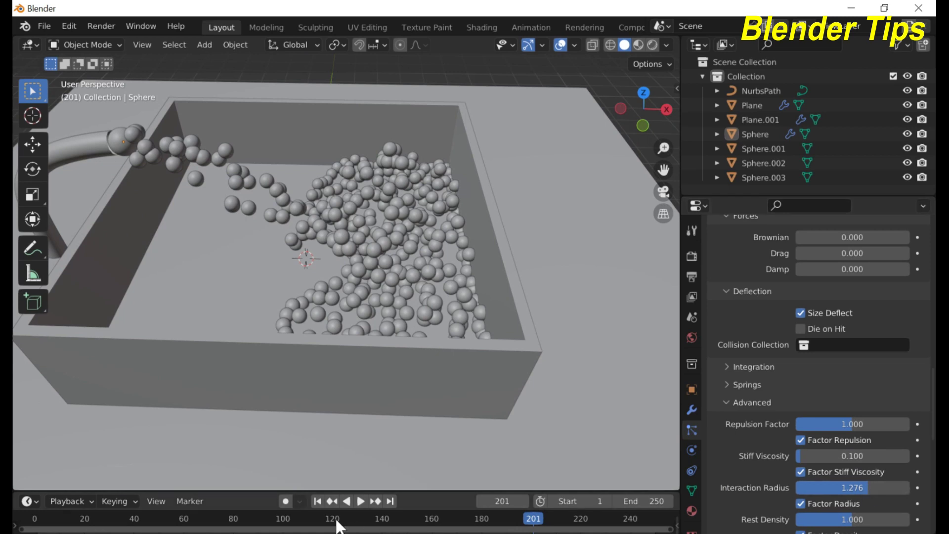
pyautogui.click(317, 500)
pyautogui.moveTo(328, 465)
pyautogui.mouseDown(button='middle')
pyautogui.moveTo(331, 449)
pyautogui.moveTo(338, 458)
pyautogui.mouseUp(button='middle')
pyautogui.press('space')
pyautogui.scroll(2, 334, 472)
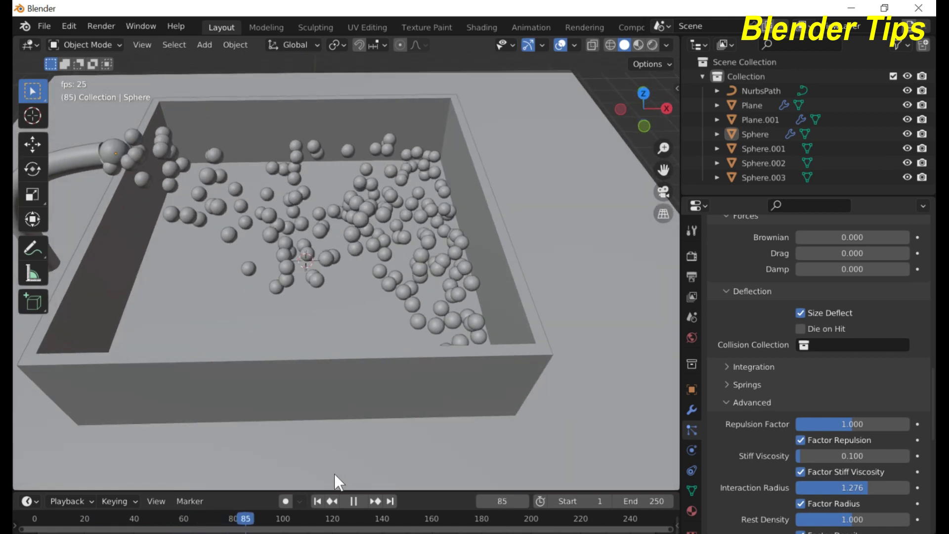
pyautogui.scroll(4, 367, 430)
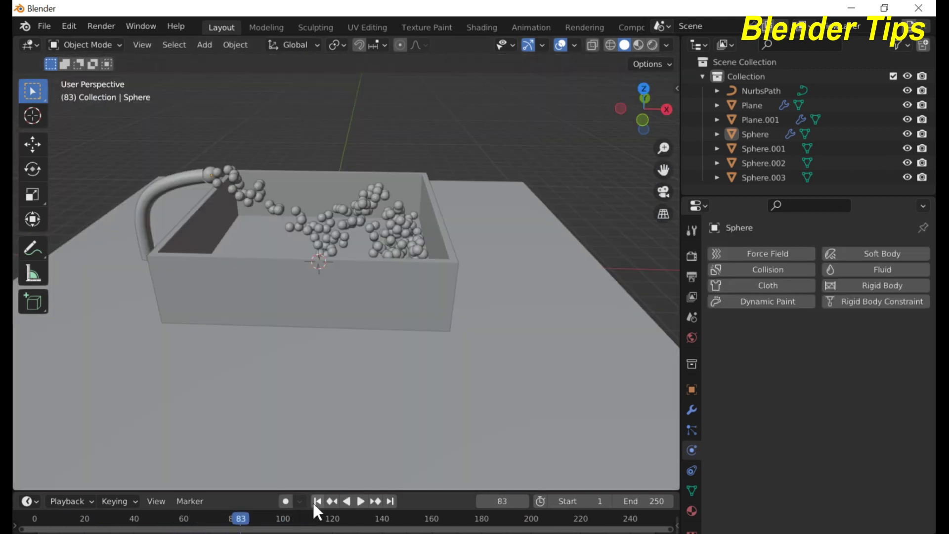
# Step: Return to frame 1 and add a second particle system to the emitter sphere with 500 particles and seed 7
pyautogui.click(313, 500)
pyautogui.moveTo(380, 369); pyautogui.dragTo(382, 291, button='middle')
pyautogui.scroll(3, 396, 327)
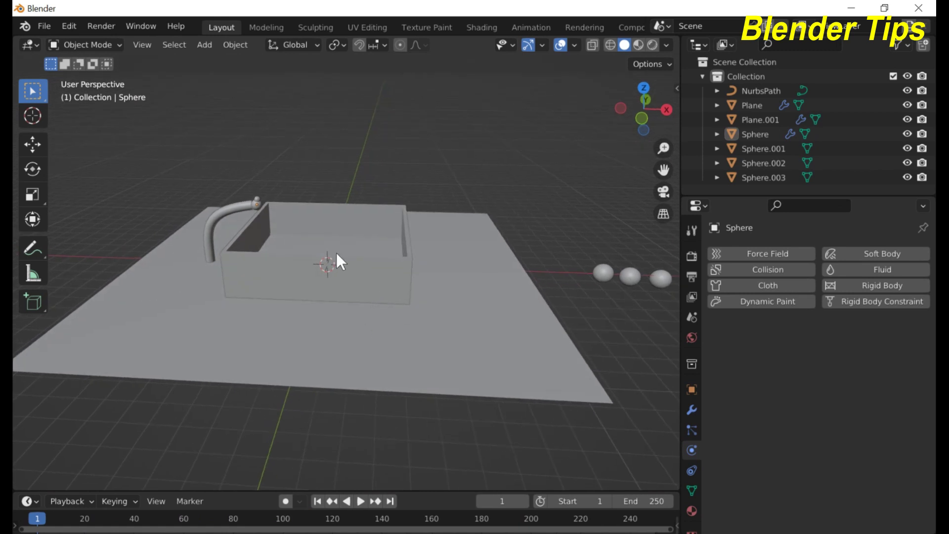
pyautogui.click(692, 430)
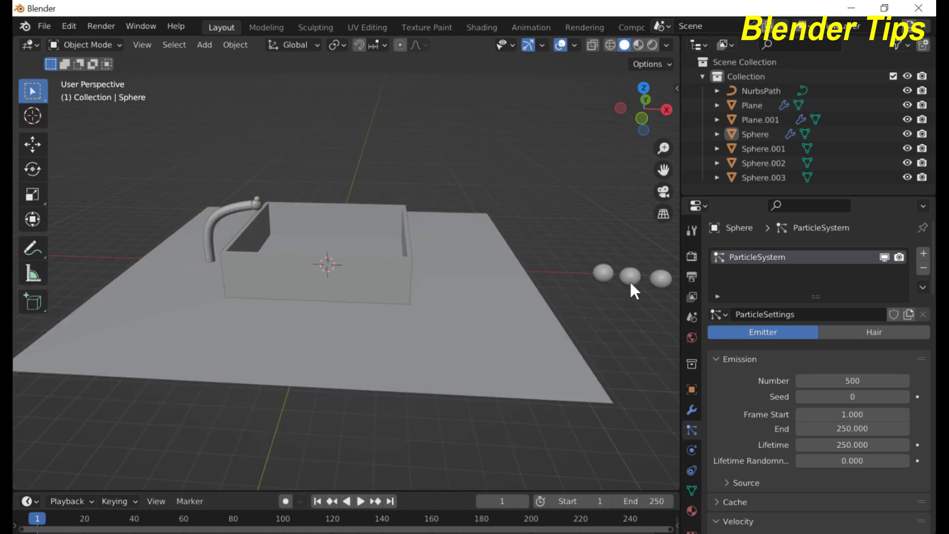
pyautogui.click(922, 254)
pyautogui.doubleClick(849, 382)
pyautogui.write('5')
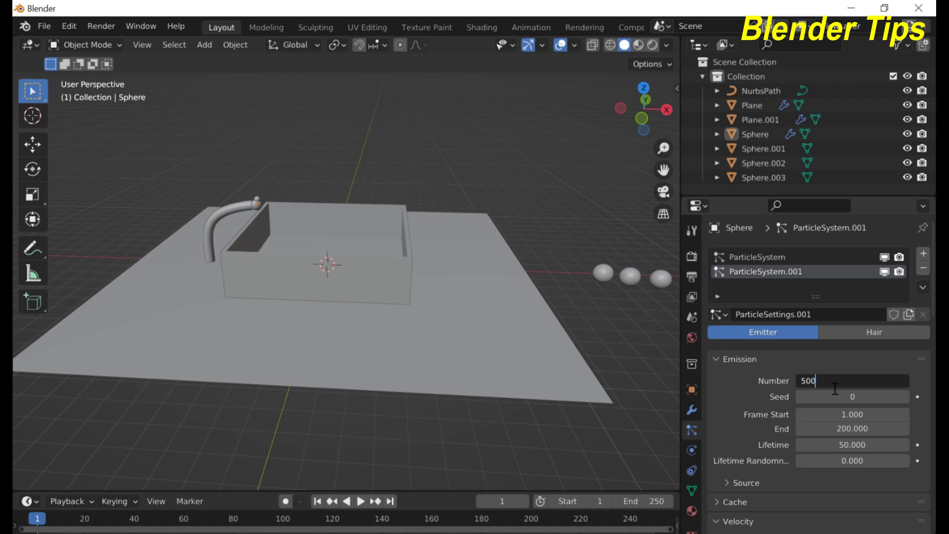
pyautogui.press('Return')
pyautogui.moveTo(851, 396); pyautogui.dragTo(879, 397)
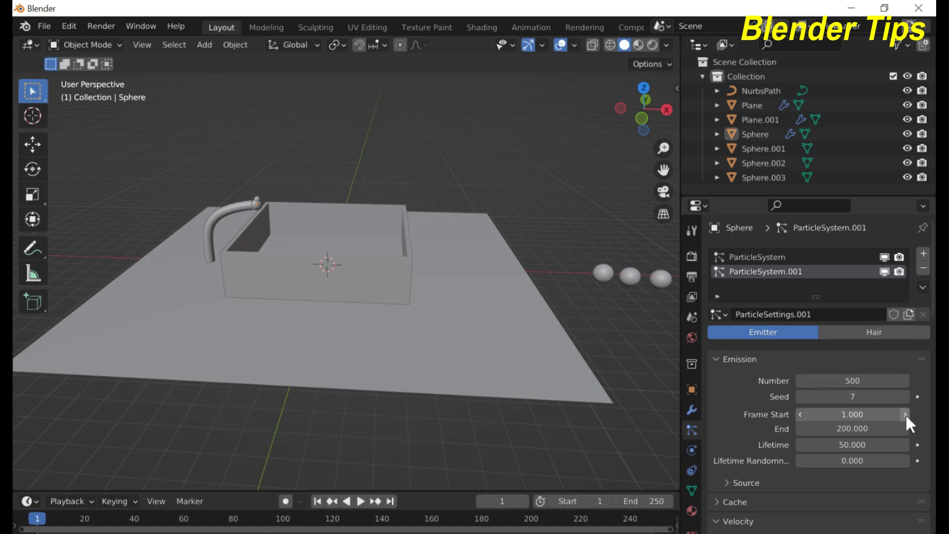
# Step: Set the second particle system's emission end frame to 250 and its particle lifetime to 250
pyautogui.click(846, 430)
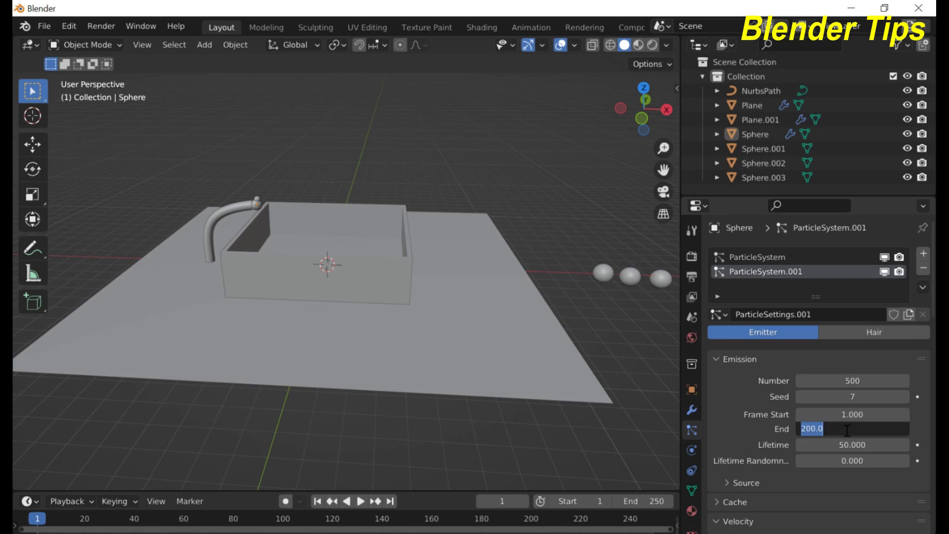
pyautogui.write('250')
pyautogui.press('Return')
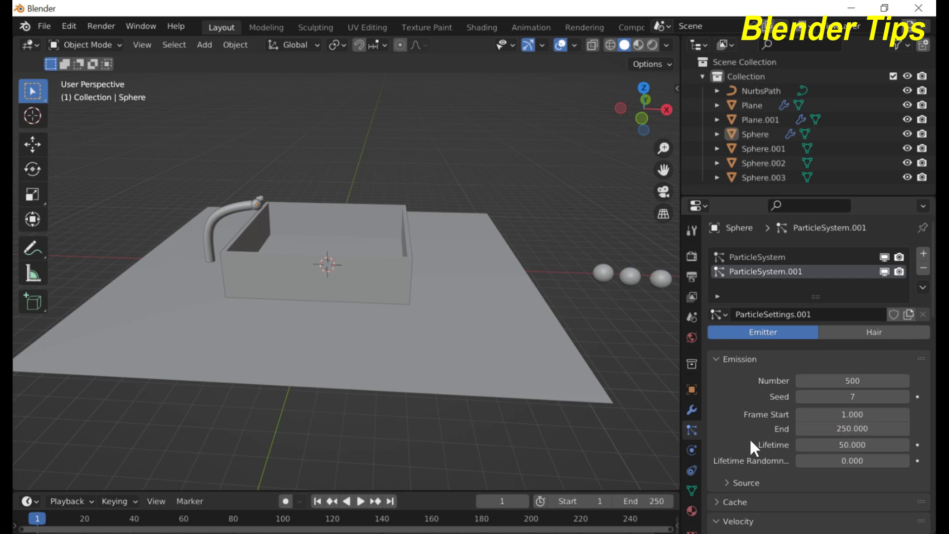
pyautogui.click(823, 446)
pyautogui.write('250')
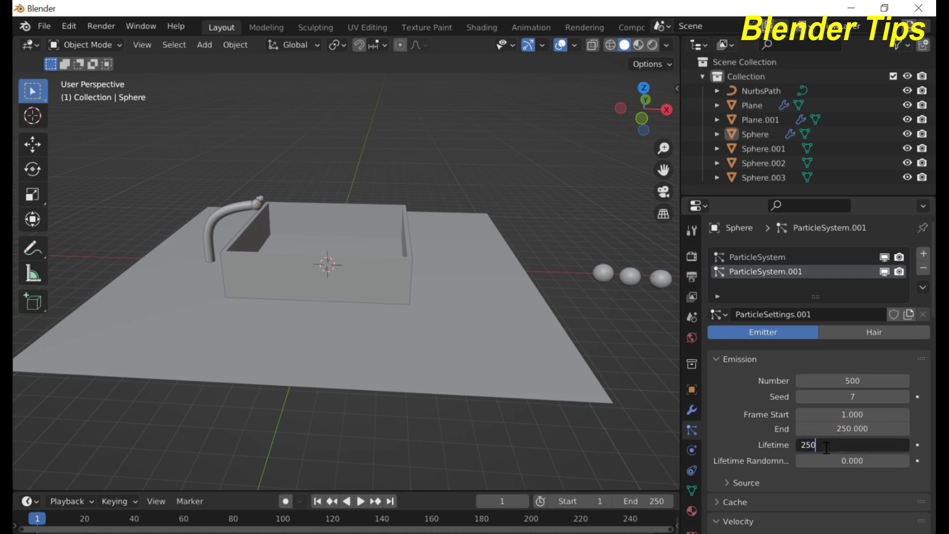
pyautogui.press('Return')
# Step: Set the second particle system's Object Aligned X velocity to 5 m/s
pyautogui.moveTo(933, 307); pyautogui.dragTo(933, 381)
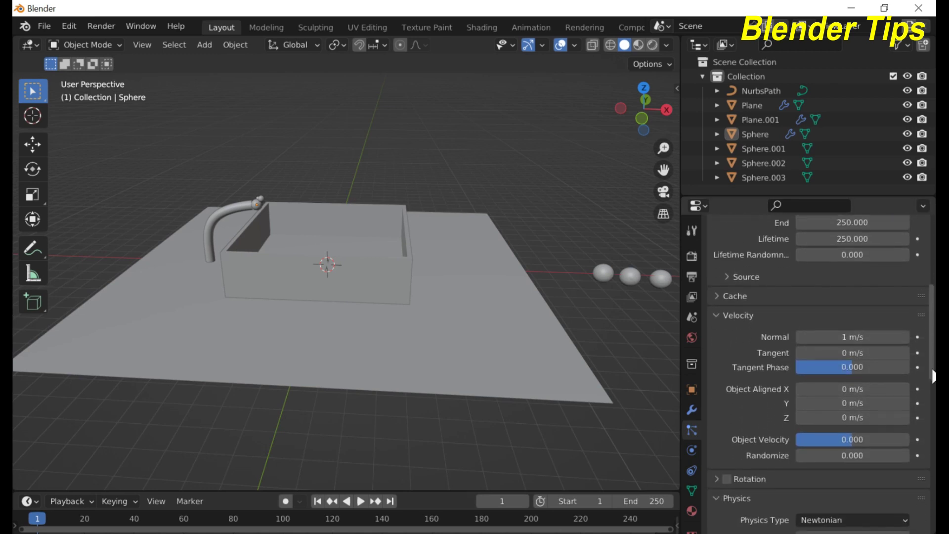
pyautogui.click(836, 375)
pyautogui.write('5')
pyautogui.press('Return')
# Step: Change the second particle system's physics type to Fluid and enable Size Deflect
pyautogui.scroll(-5, 919, 346)
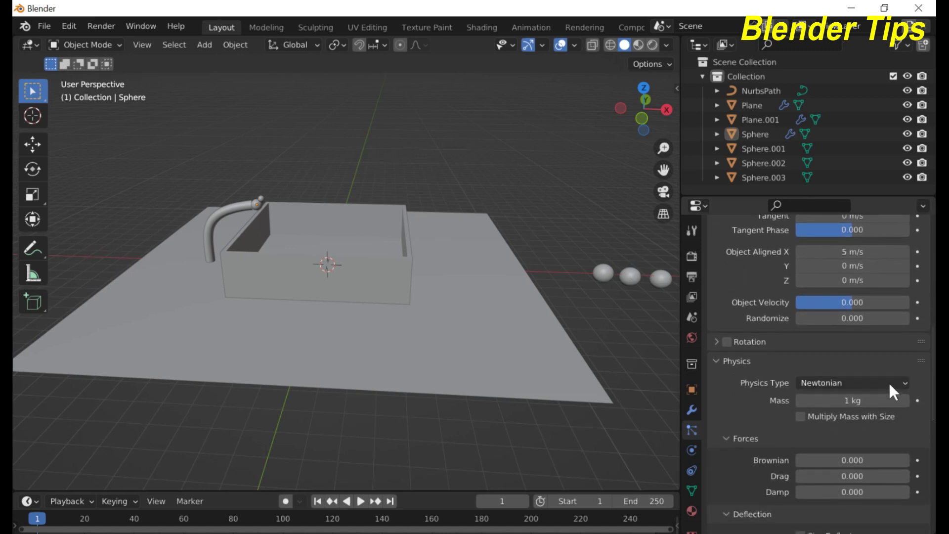
pyautogui.click(888, 381)
pyautogui.click(829, 459)
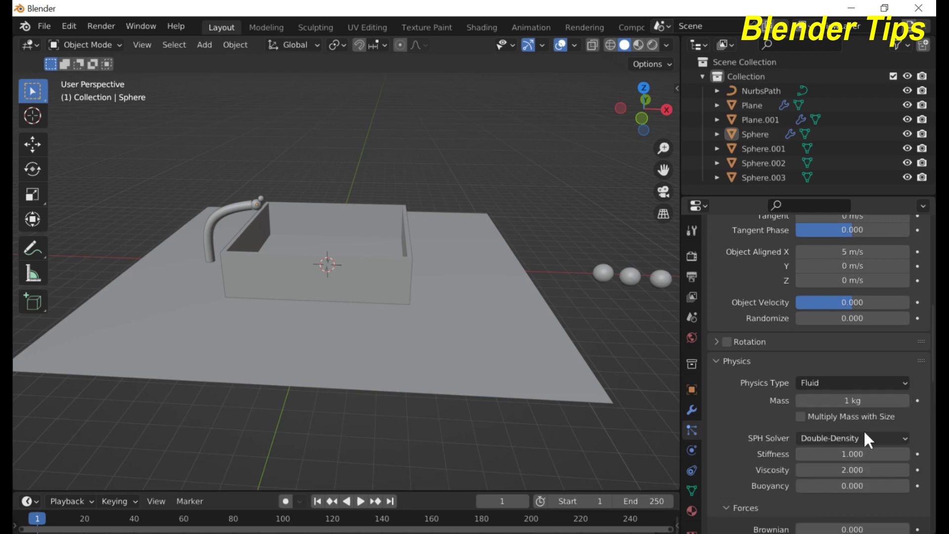
pyautogui.scroll(-9, 869, 385)
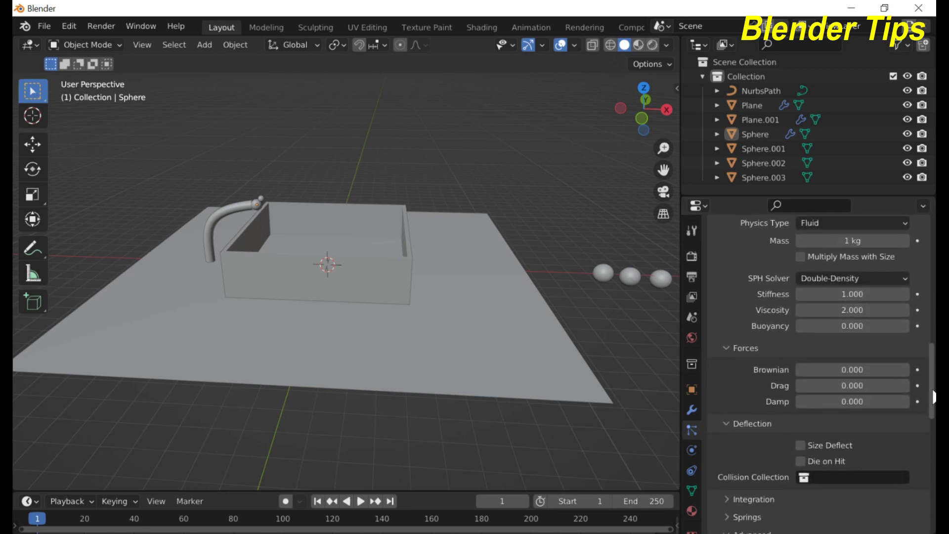
pyautogui.click(810, 390)
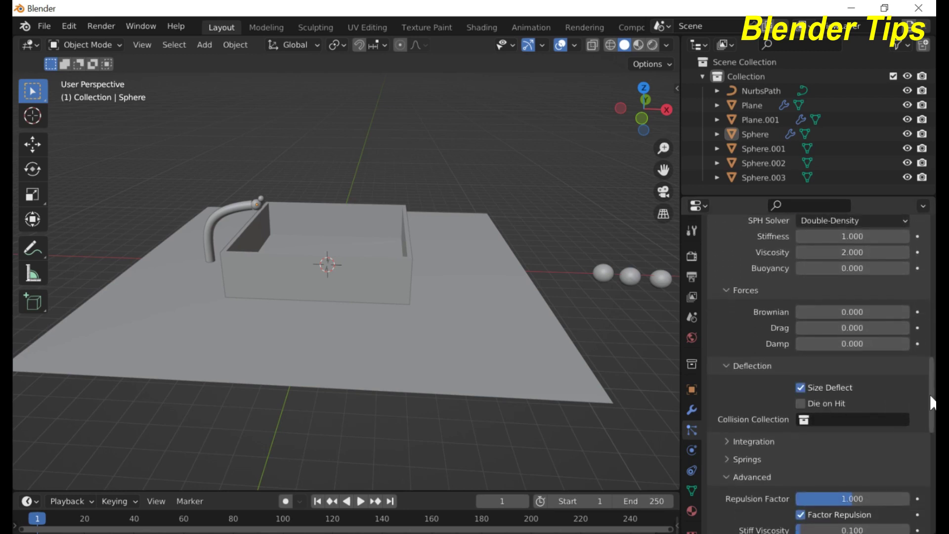
# Step: Render the second system's particles as Object, using the middle spare sphere, Sphere.002, as the instance object
pyautogui.scroll(-5, 932, 395)
pyautogui.scroll(-8, 820, 371)
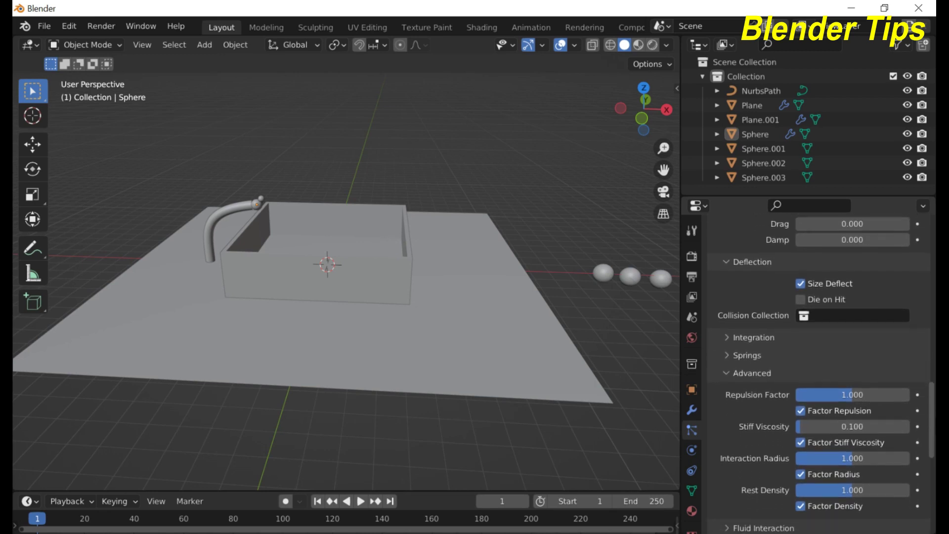
pyautogui.click(898, 428)
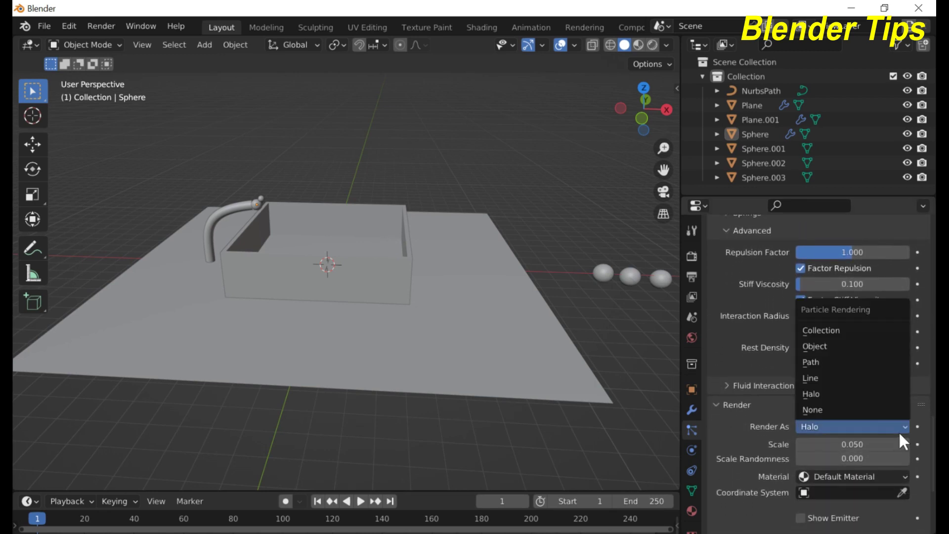
pyautogui.click(837, 346)
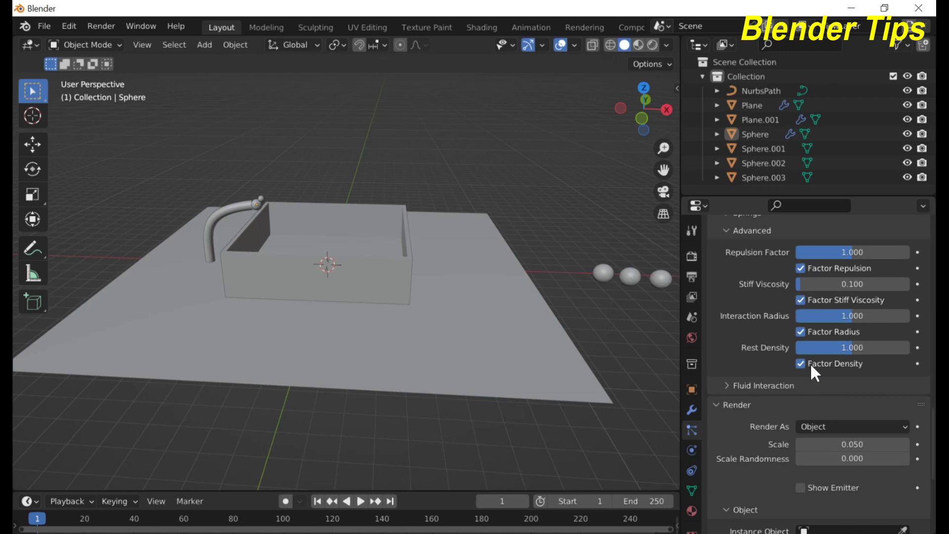
pyautogui.scroll(-1, 889, 460)
pyautogui.click(901, 511)
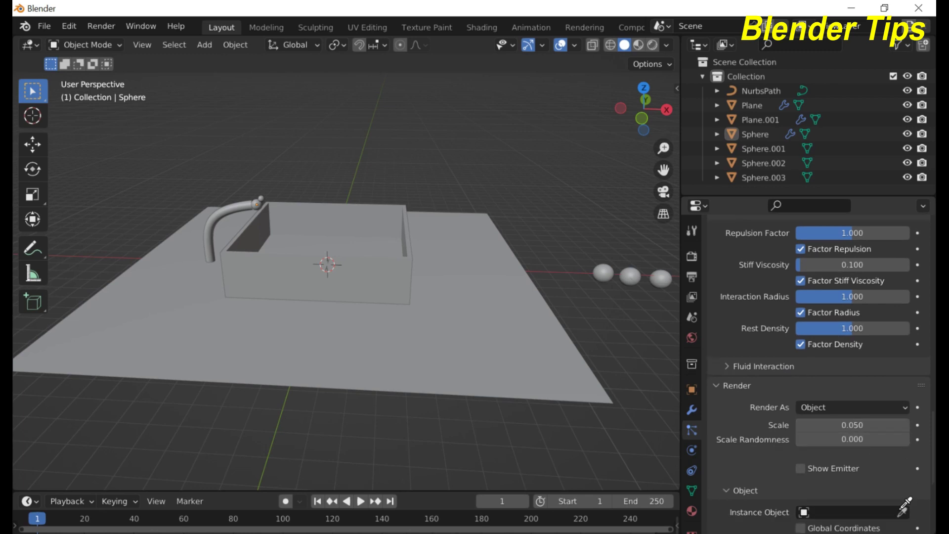
pyautogui.click(631, 279)
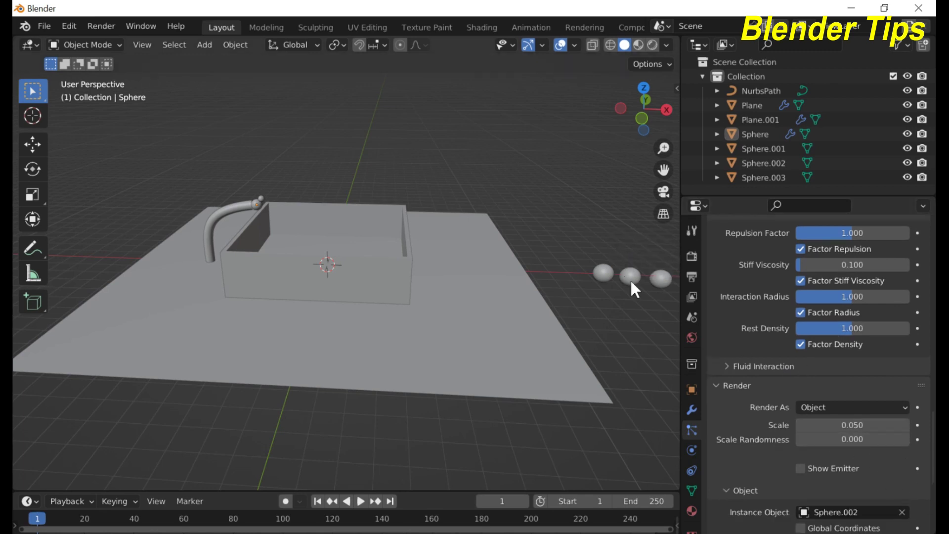
# Step: Add a third particle system to the emitter sphere with 500 particles and open its emission end frame for editing
pyautogui.scroll(-4, 922, 420)
pyautogui.scroll(-7, 922, 422)
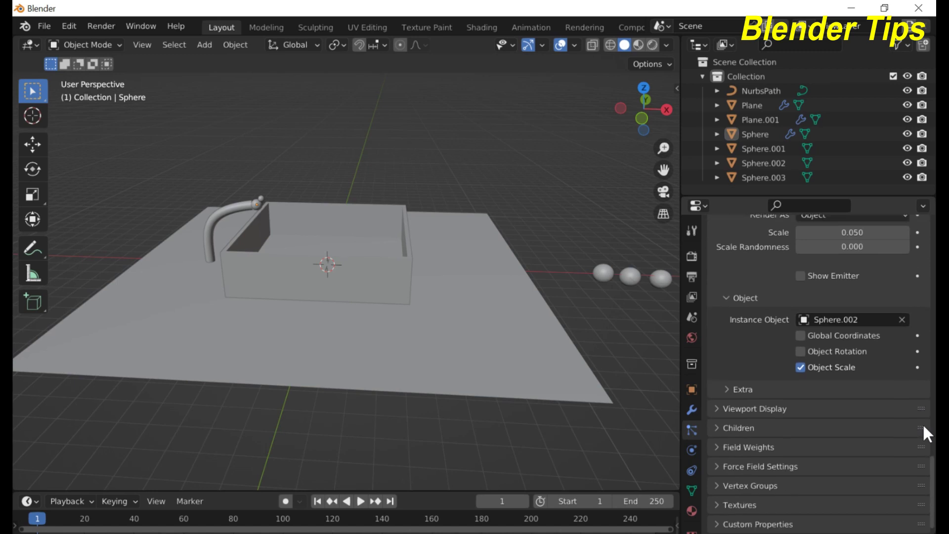
pyautogui.scroll(20, 915, 399)
pyautogui.scroll(20, 912, 386)
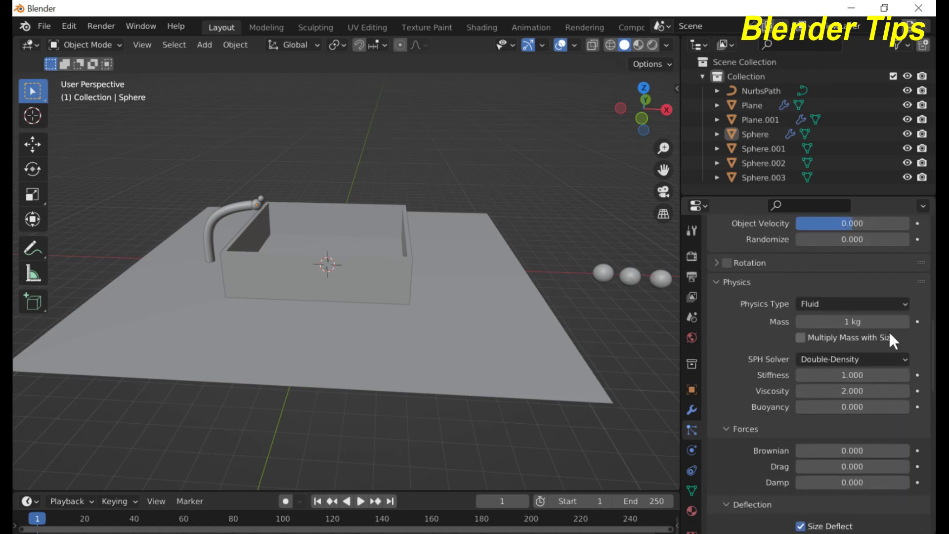
pyautogui.scroll(12, 882, 260)
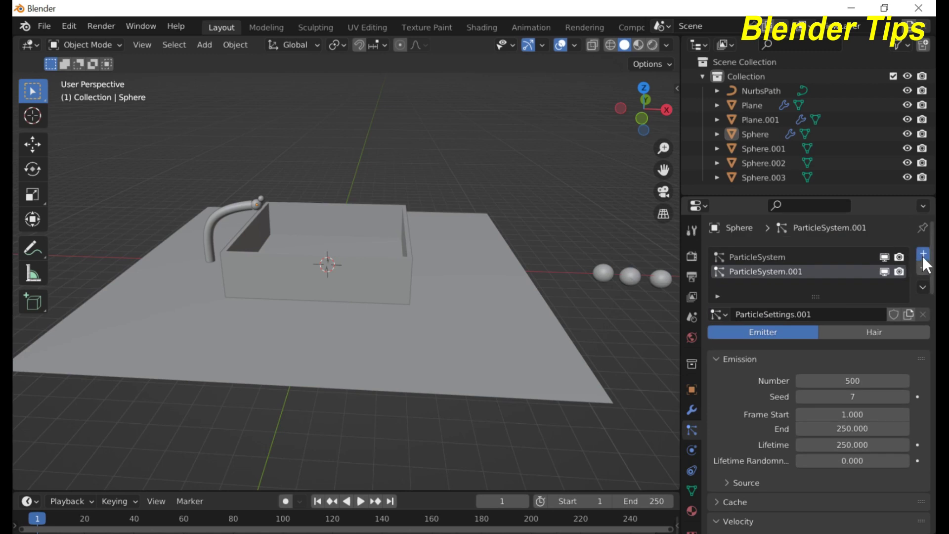
pyautogui.click(923, 254)
pyautogui.click(839, 381)
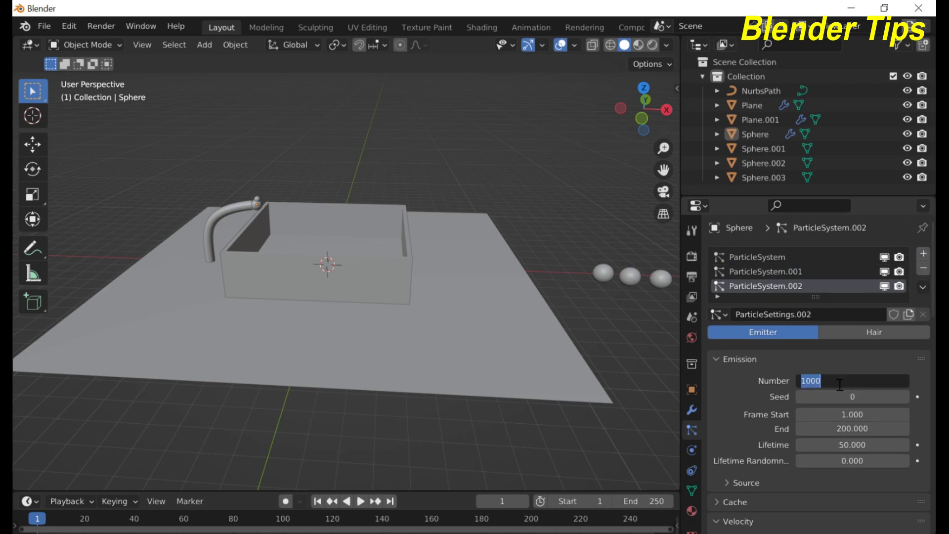
pyautogui.write('500')
pyautogui.click(738, 386)
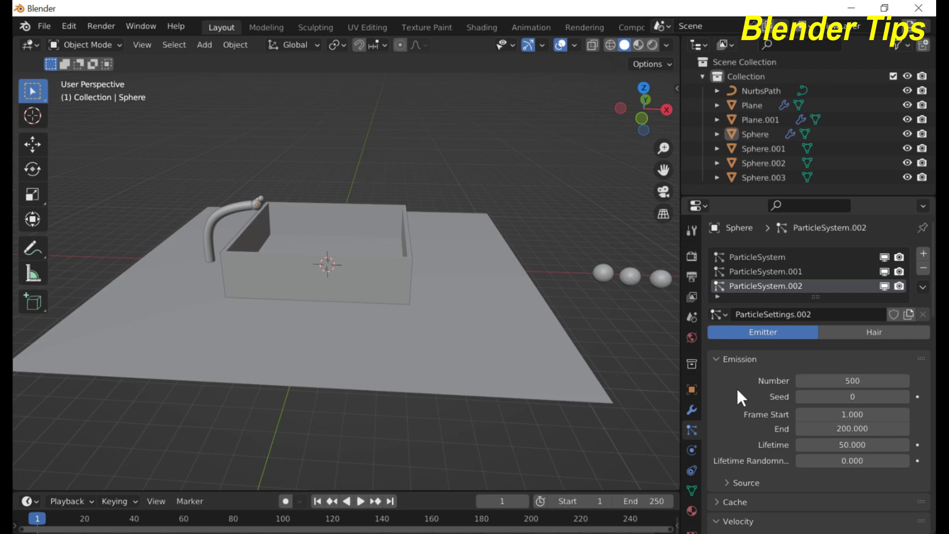
pyautogui.scroll(-4, 929, 319)
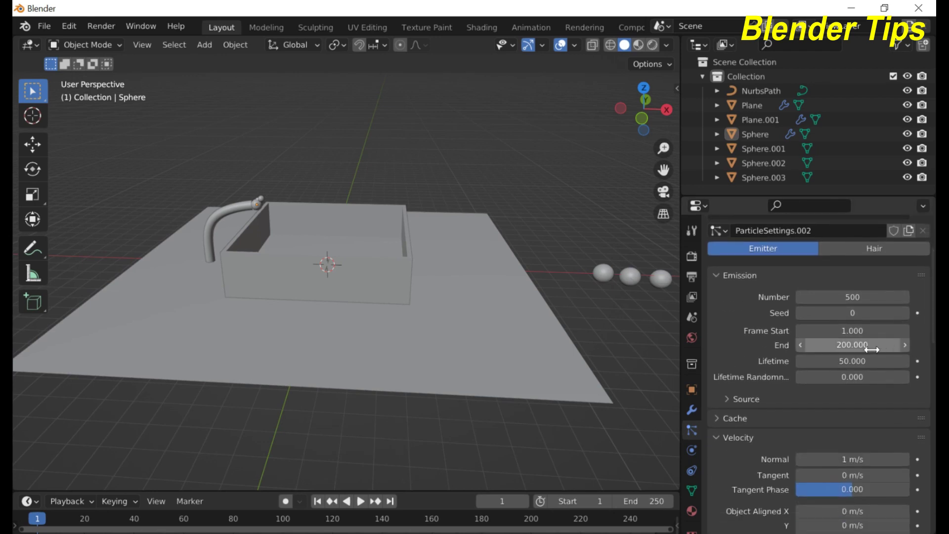
pyautogui.click(851, 345)
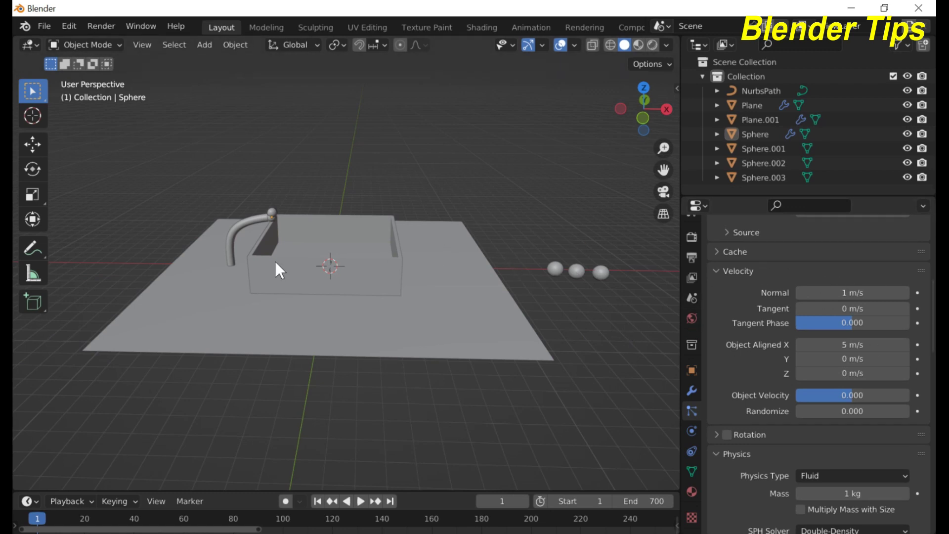
# Step: Frame the whole scene including the three spare spheres and switch the viewport shading to Material Preview
pyautogui.scroll(3, 303, 295)
pyautogui.scroll(-2, 303, 296)
pyautogui.scroll(1, 303, 301)
pyautogui.scroll(1, 303, 302)
pyautogui.scroll(-1, 303, 299)
pyautogui.moveTo(303, 299); pyautogui.dragTo(295, 293, button='middle')
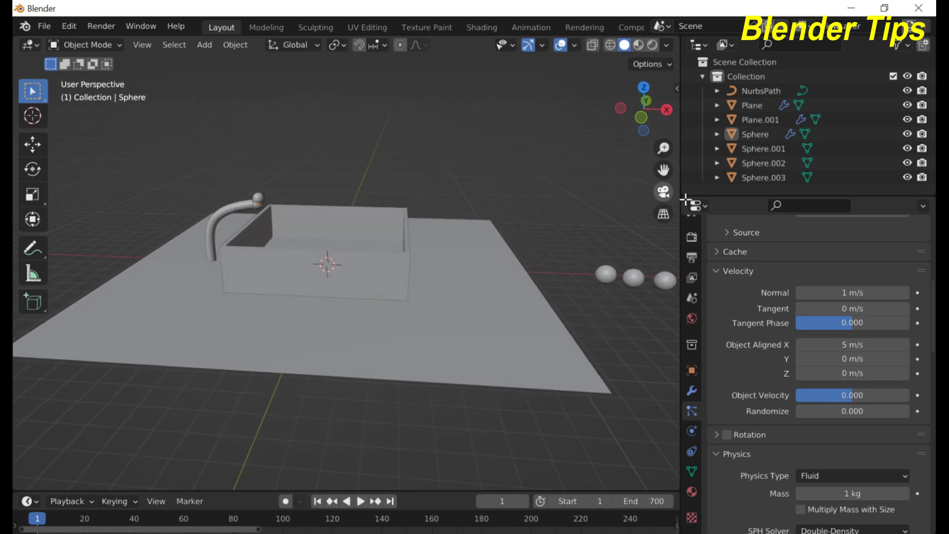
pyautogui.moveTo(415, 295); pyautogui.dragTo(509, 293, button='middle')
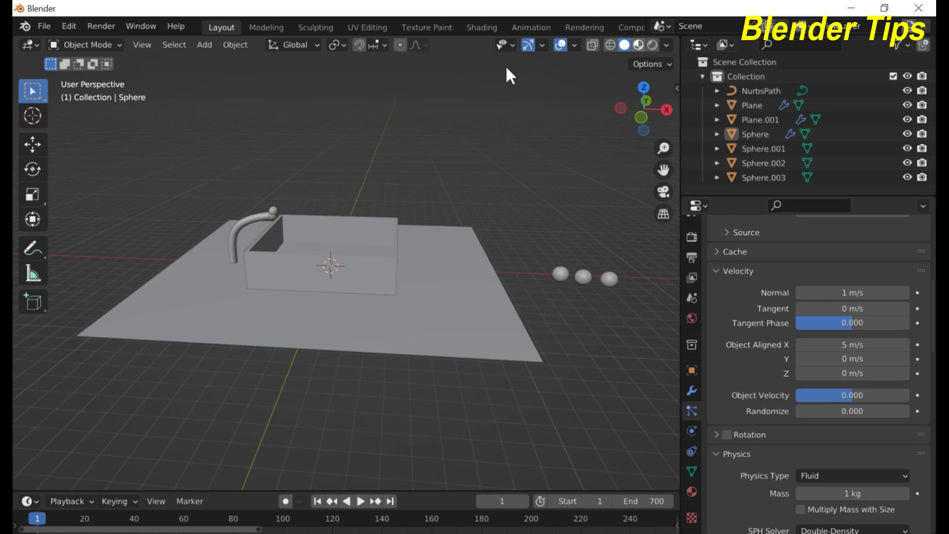
pyautogui.press('z')
pyautogui.click(412, 182)
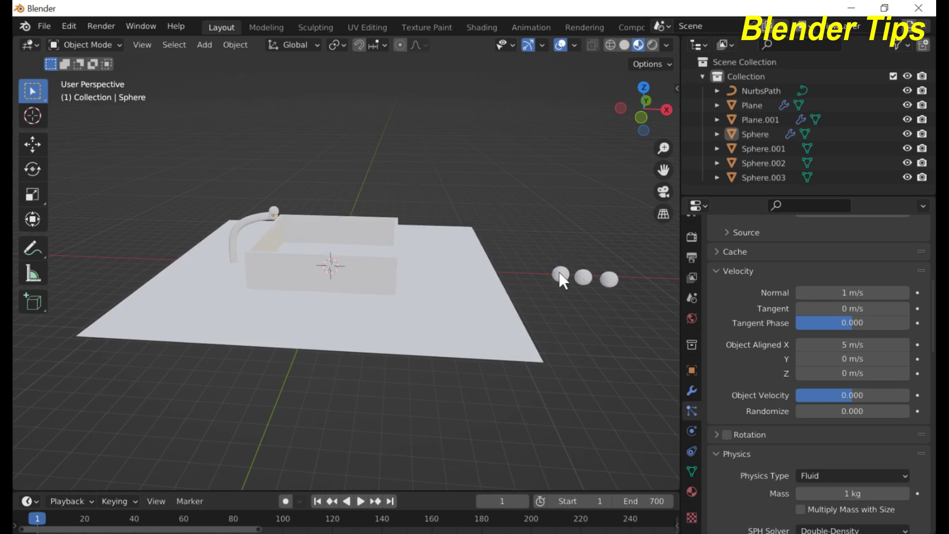
# Step: Add a new material to the first spare sphere, Sphere.001, and set its base color to green, hue about 0.322
pyautogui.click(559, 272)
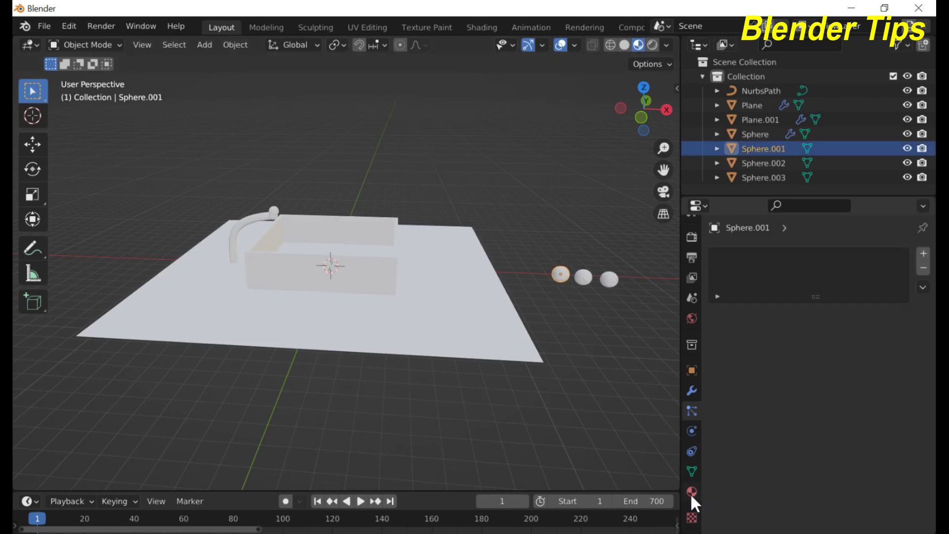
pyautogui.click(923, 254)
pyautogui.click(861, 314)
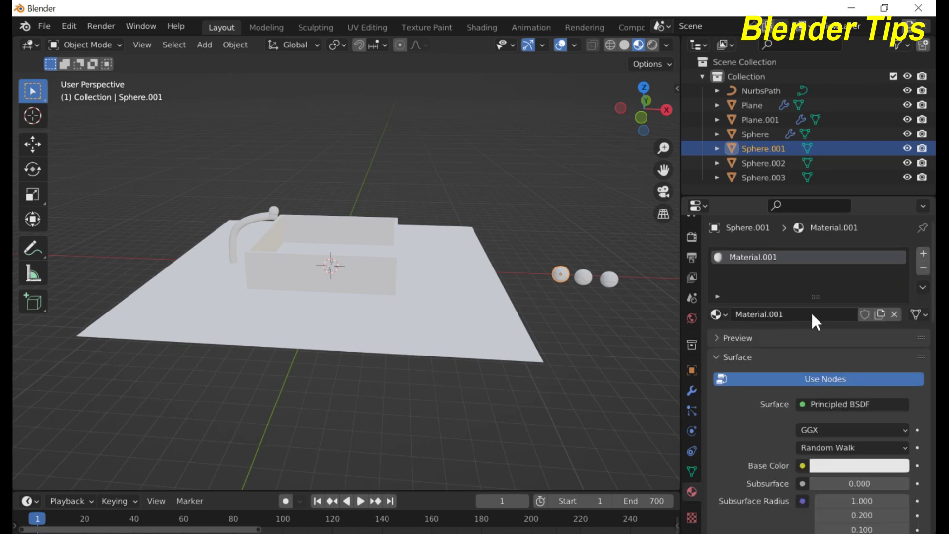
pyautogui.scroll(-1, 859, 462)
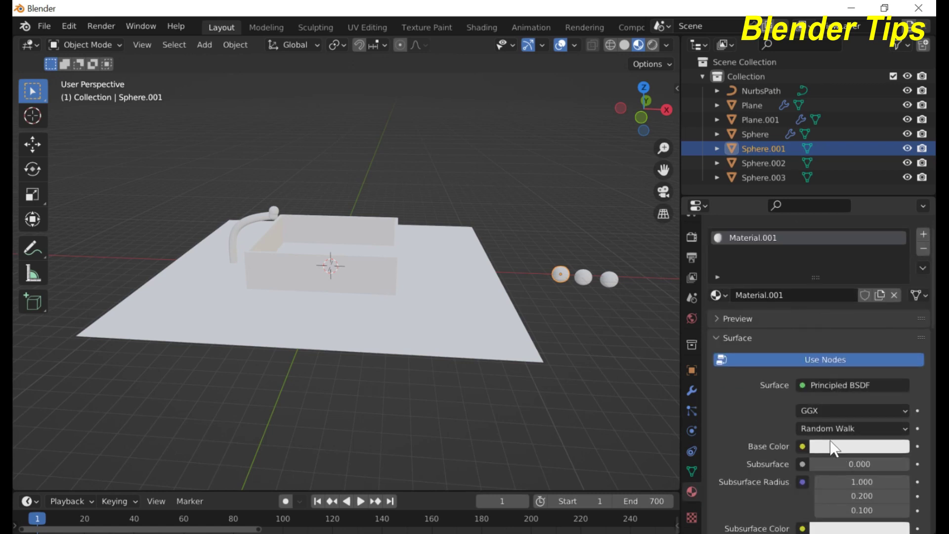
pyautogui.click(830, 446)
pyautogui.moveTo(838, 292); pyautogui.dragTo(788, 278)
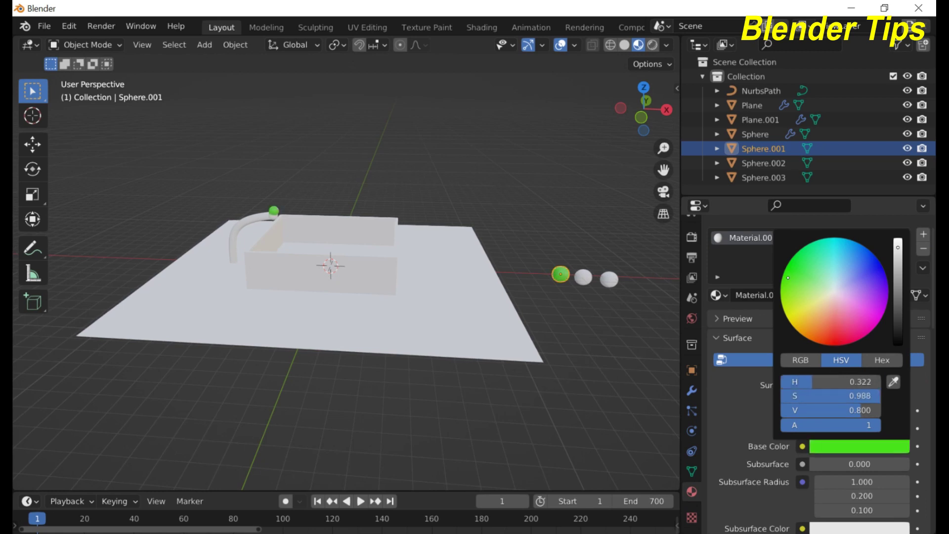
# Step: Add a new material to the middle spare sphere, Sphere.002, and set its base color to yellow
pyautogui.click(582, 277)
pyautogui.click(835, 316)
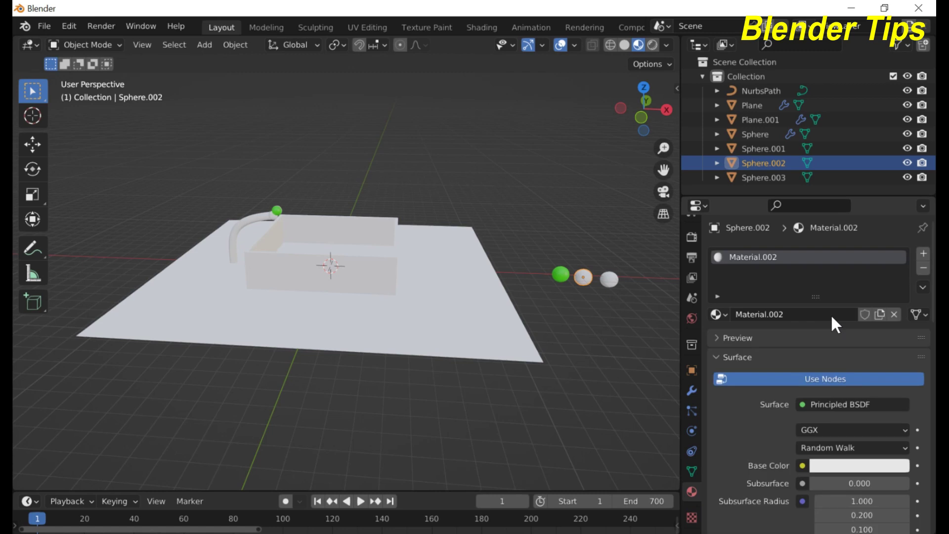
pyautogui.click(847, 465)
pyautogui.moveTo(833, 321); pyautogui.dragTo(792, 339)
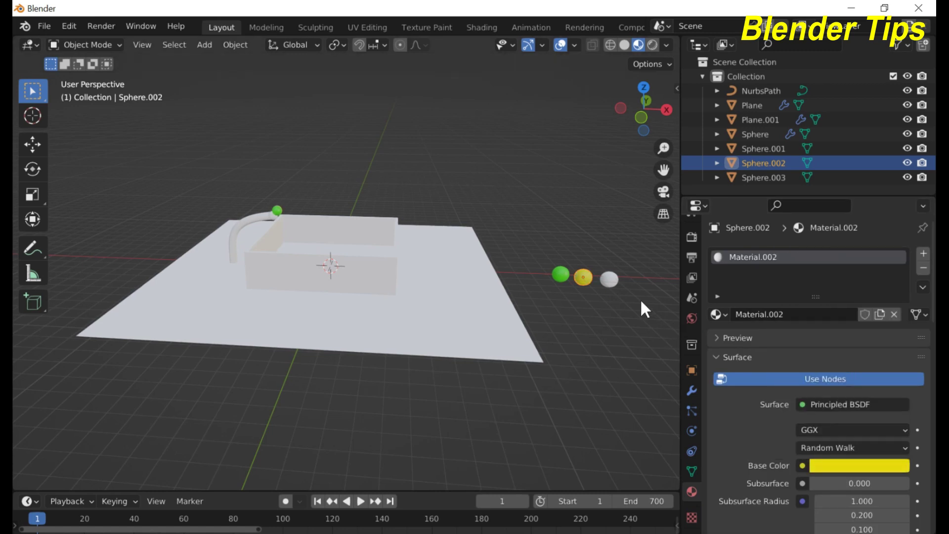
# Step: Add a new material to the third spare sphere, Sphere.003, and set its base color to blue, hue about 0.672
pyautogui.click(609, 280)
pyautogui.click(822, 315)
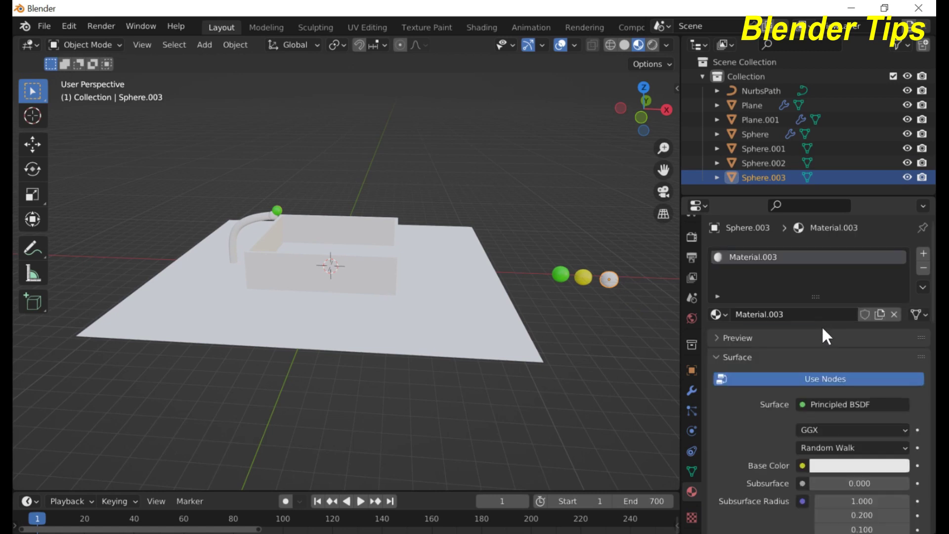
pyautogui.click(855, 465)
pyautogui.moveTo(841, 306)
pyautogui.mouseDown()
pyautogui.moveTo(851, 317)
pyautogui.moveTo(869, 312)
pyautogui.moveTo(886, 293)
pyautogui.mouseUp()
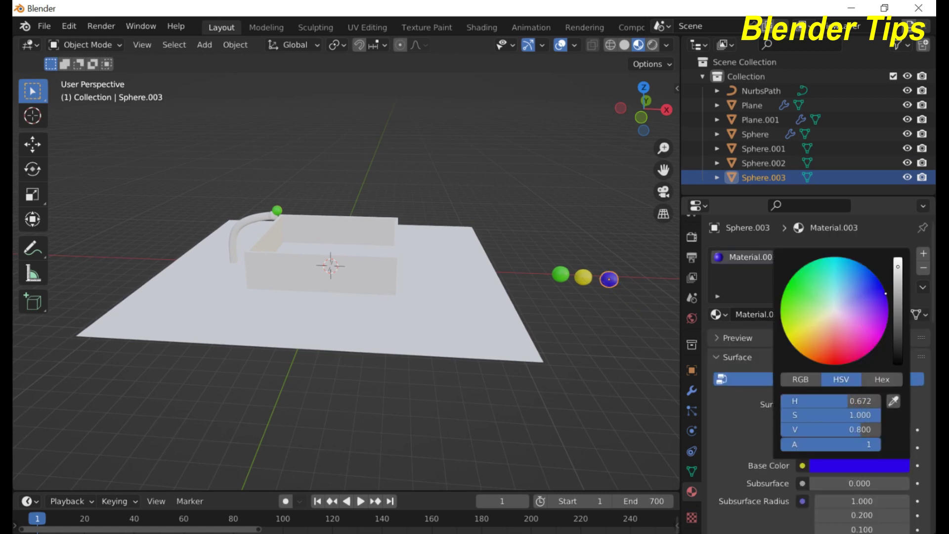
pyautogui.click(526, 303)
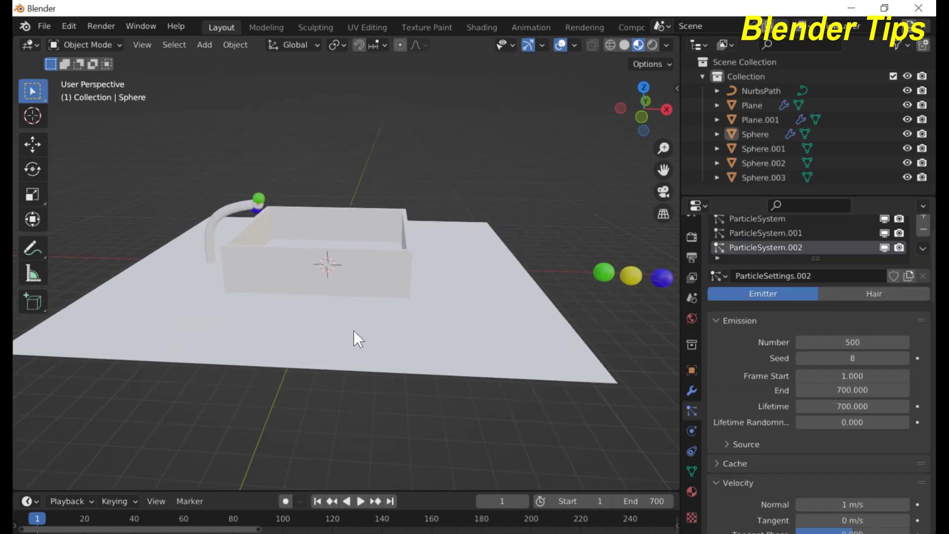
# Step: Play the animation to preview the coloured balls pouring into the box, stop it and return to the first frame
pyautogui.scroll(4, 354, 330)
pyautogui.scroll(-3, 353, 330)
pyautogui.scroll(-1, 353, 328)
pyautogui.scroll(1, 351, 325)
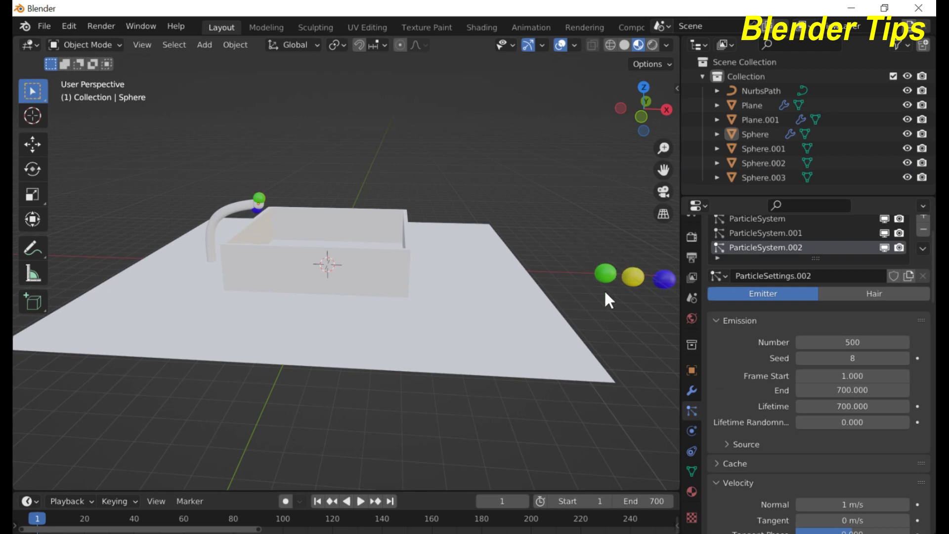
pyautogui.moveTo(346, 281); pyautogui.dragTo(284, 271, button='middle')
pyautogui.scroll(3, 284, 272)
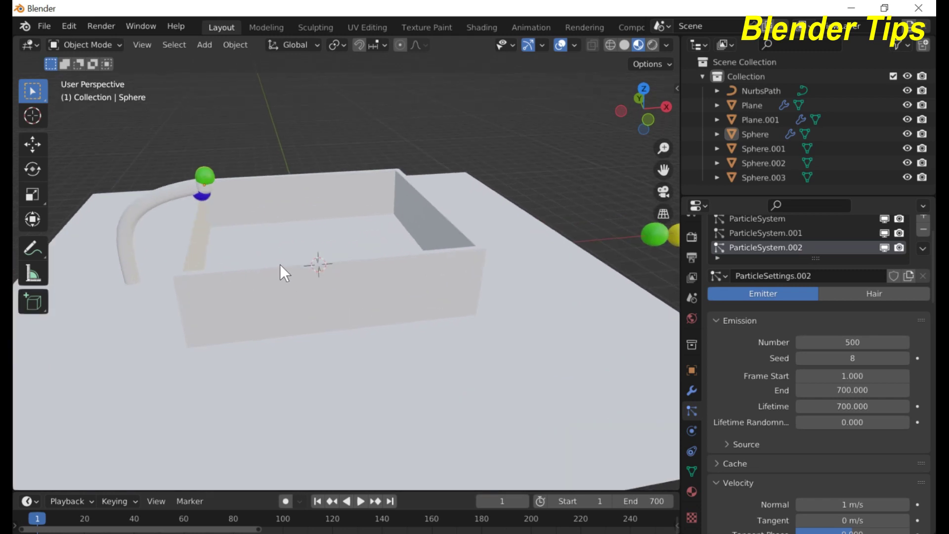
pyautogui.press('space')
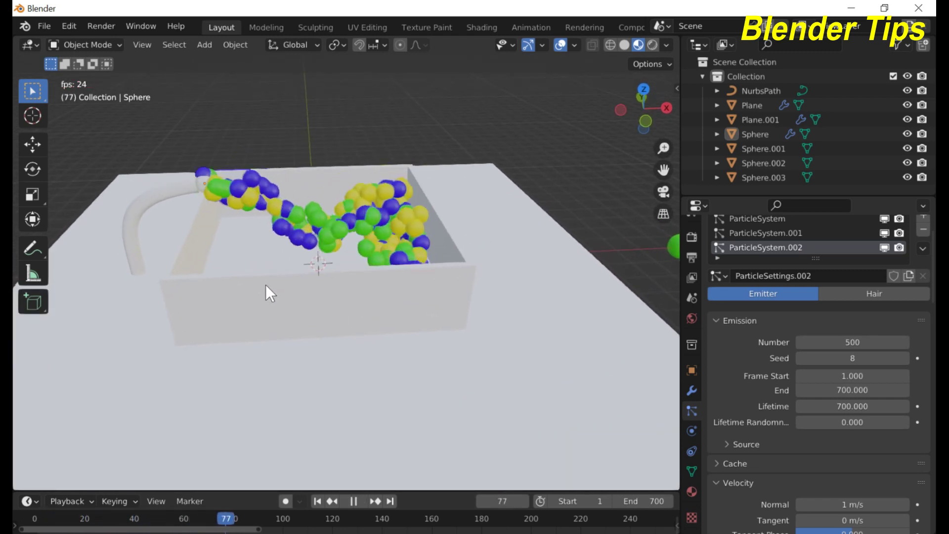
pyautogui.scroll(4, 266, 284)
pyautogui.press('space')
pyautogui.scroll(-4, 265, 284)
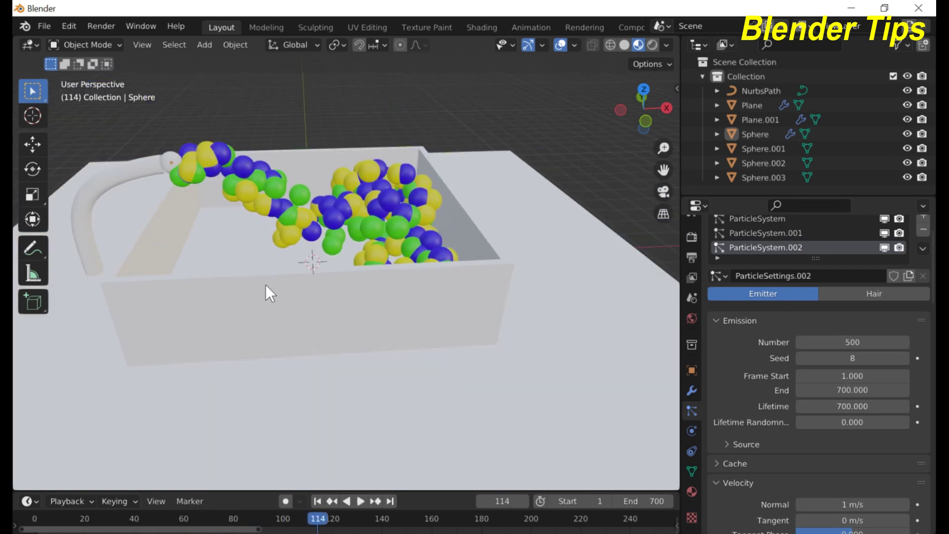
pyautogui.click(316, 500)
pyautogui.scroll(-4, 295, 369)
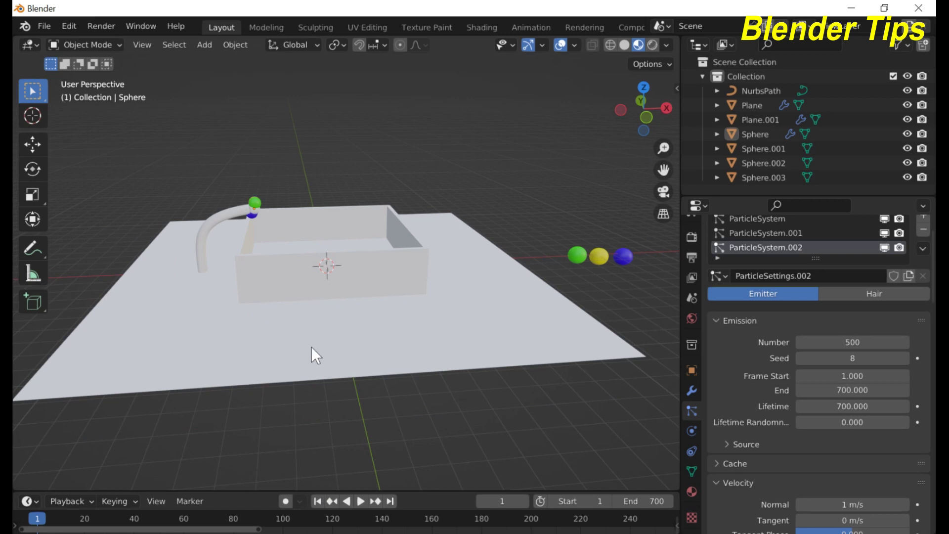
# Step: Enlarge the timeline area, switch it to the Asset Browser and load the Materials asset library
pyautogui.scroll(3, 385, 375)
pyautogui.scroll(-2, 386, 373)
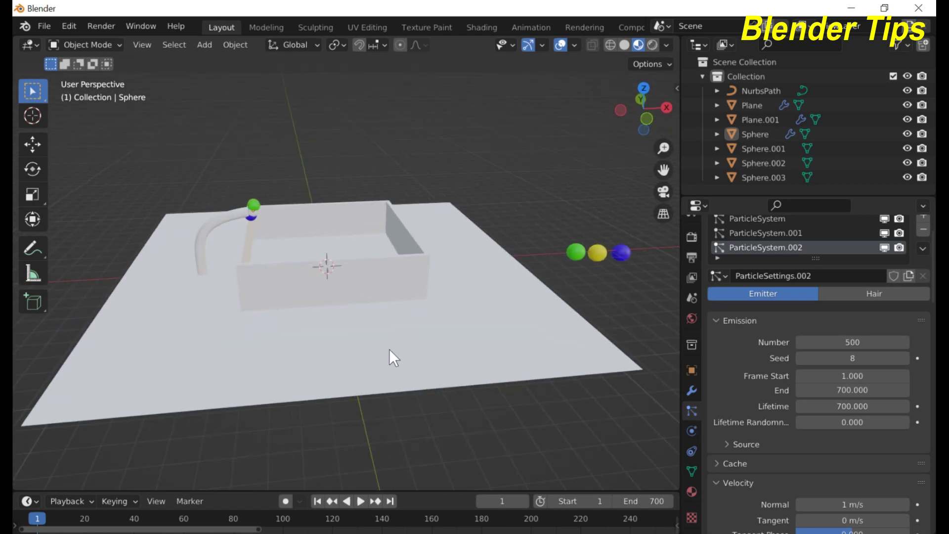
pyautogui.moveTo(70, 490); pyautogui.dragTo(49, 396)
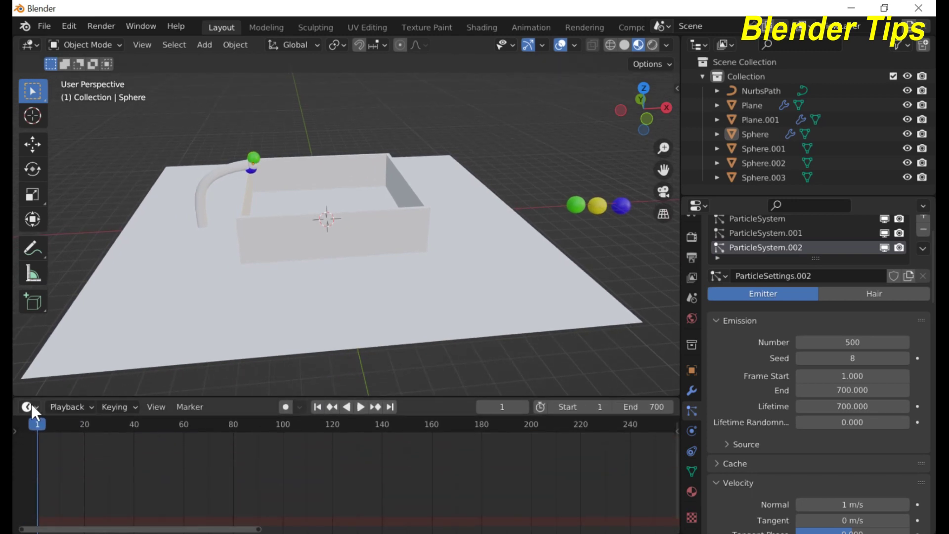
pyautogui.click(29, 407)
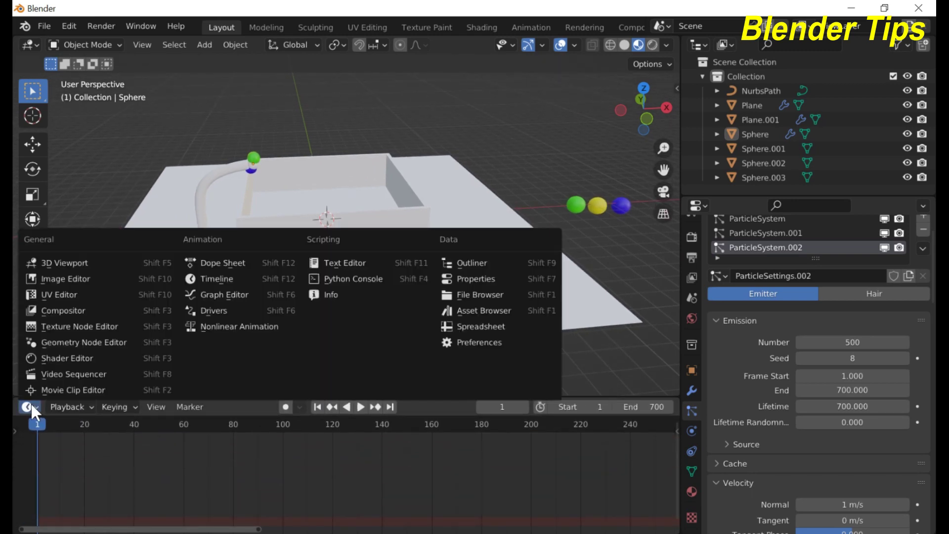
pyautogui.click(463, 310)
pyautogui.click(78, 428)
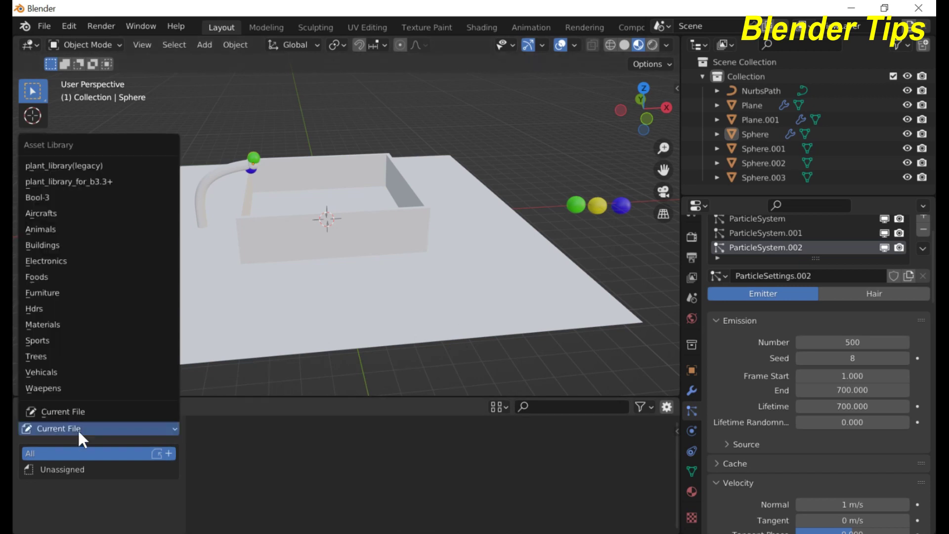
pyautogui.click(66, 324)
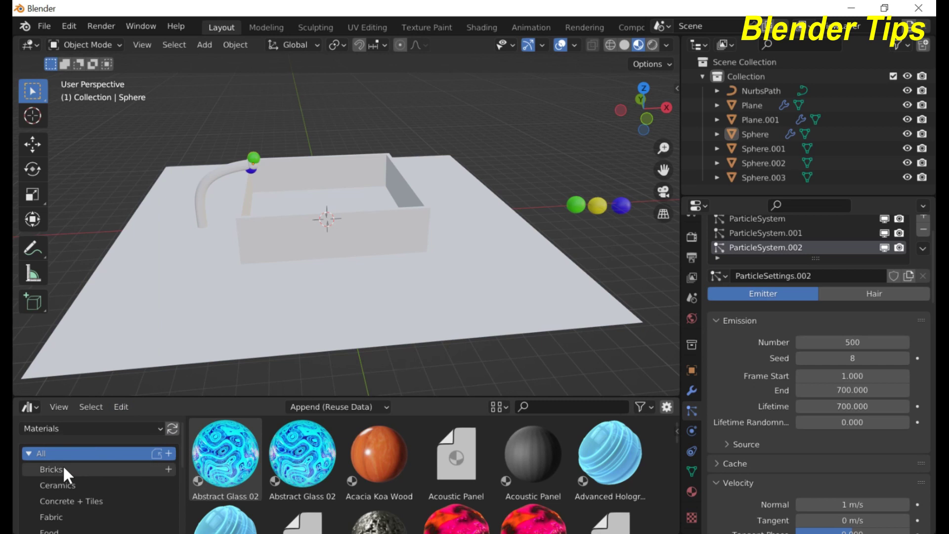
# Step: Apply the Metal Bronze Dixon material from the Metals catalog to the curved pipe
pyautogui.scroll(-6, 93, 486)
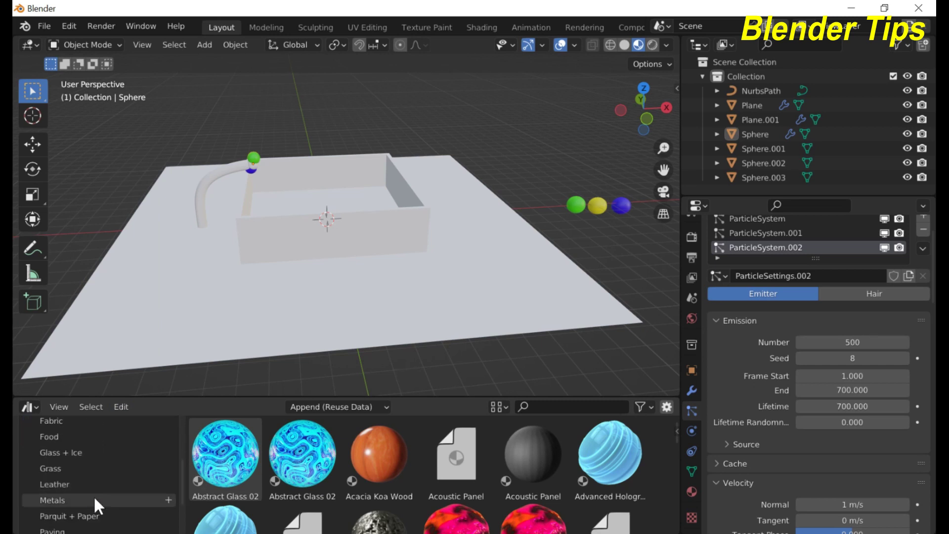
pyautogui.click(95, 499)
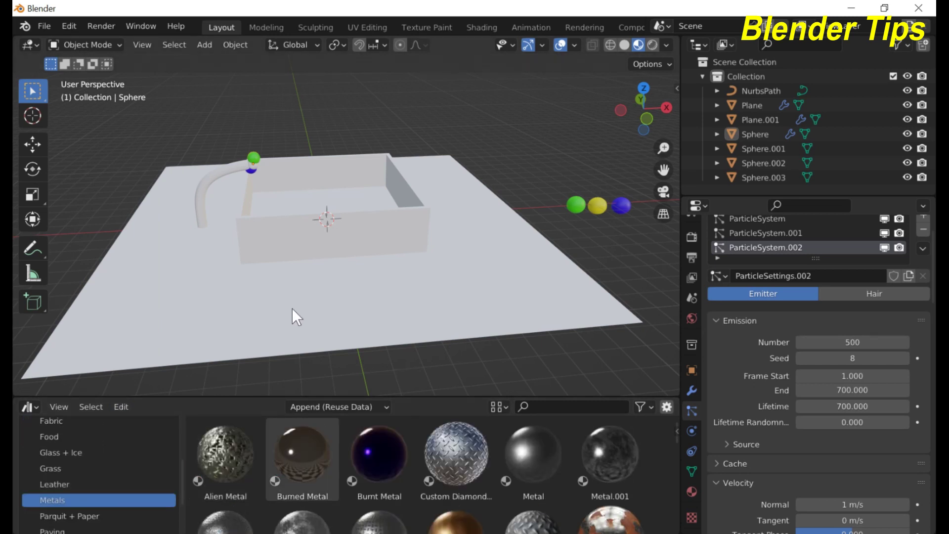
pyautogui.scroll(6, 295, 223)
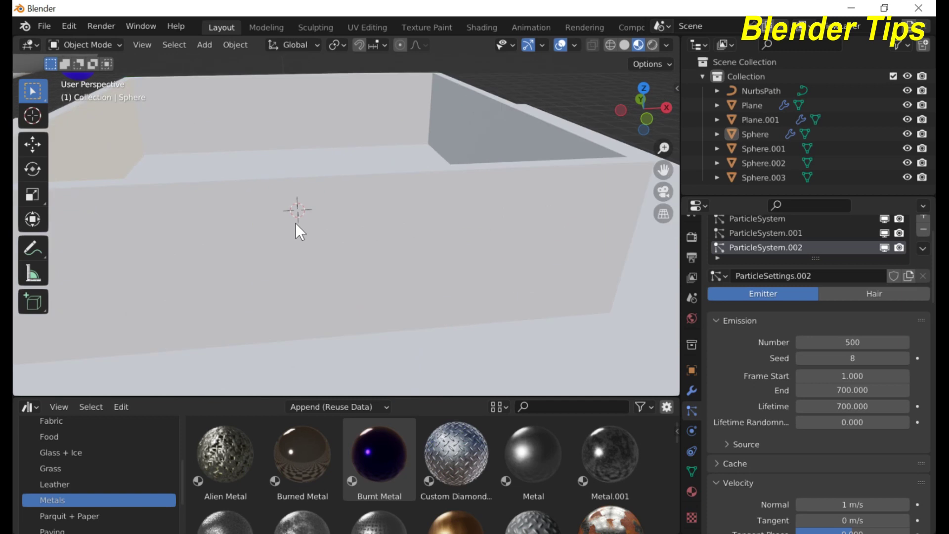
pyautogui.scroll(-5, 295, 223)
pyautogui.moveTo(491, 268); pyautogui.dragTo(389, 264, button='middle')
pyautogui.scroll(4, 331, 259)
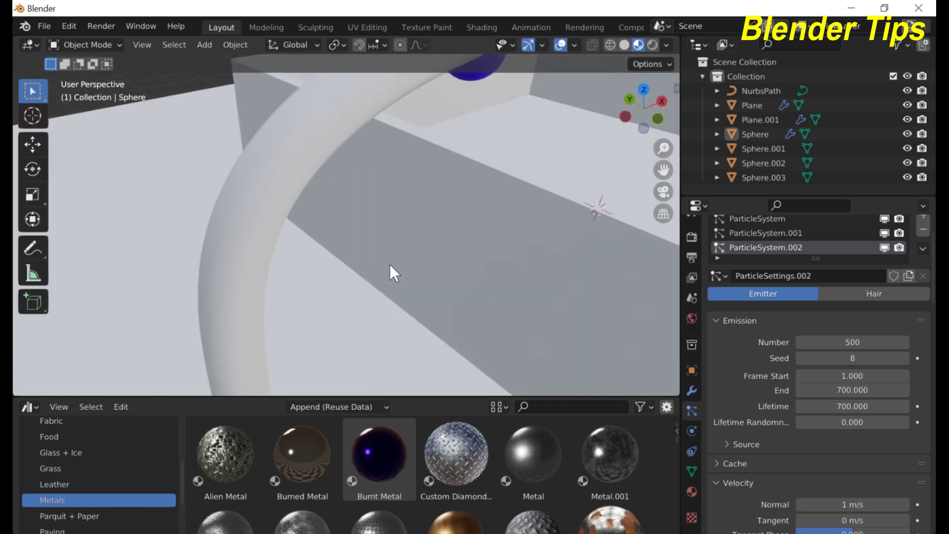
pyautogui.scroll(-2, 424, 469)
pyautogui.moveTo(452, 495); pyautogui.dragTo(235, 289)
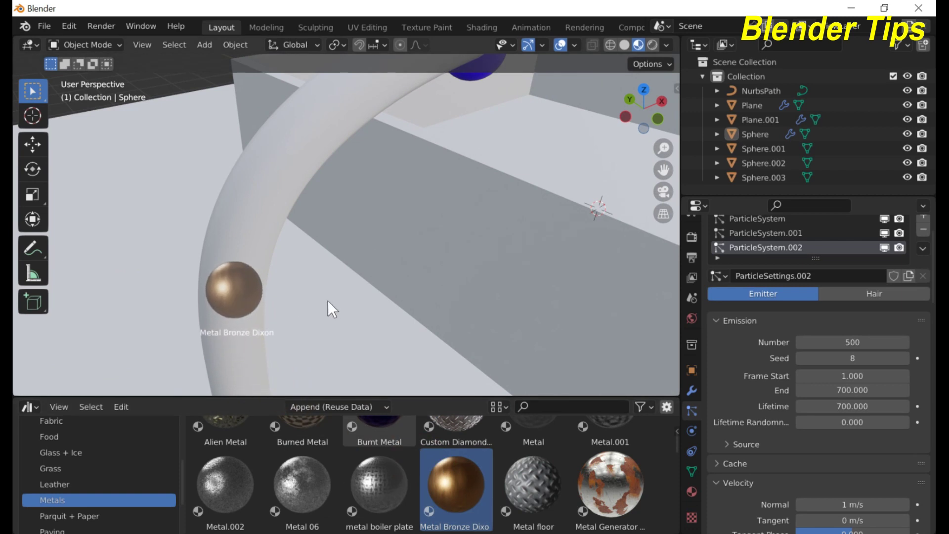
pyautogui.moveTo(318, 307); pyautogui.dragTo(320, 306)
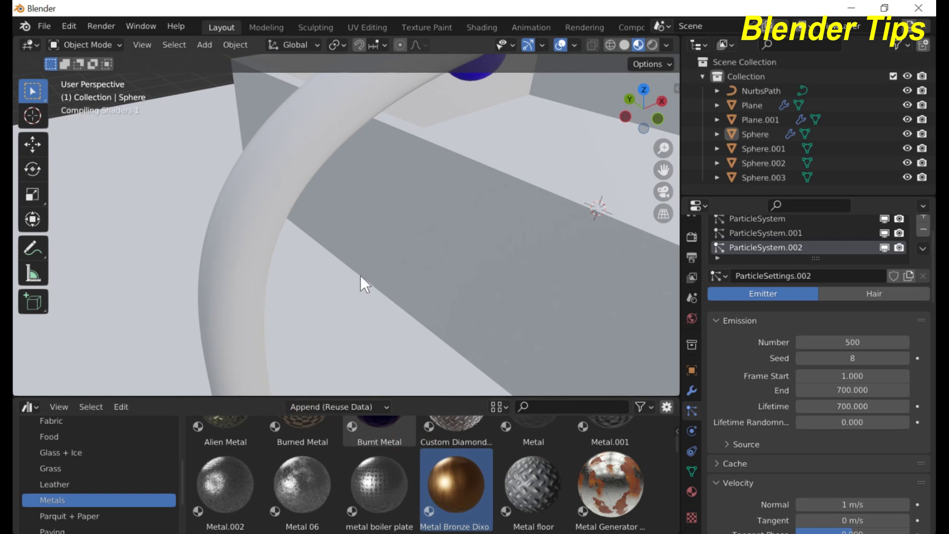
pyautogui.scroll(-6, 393, 273)
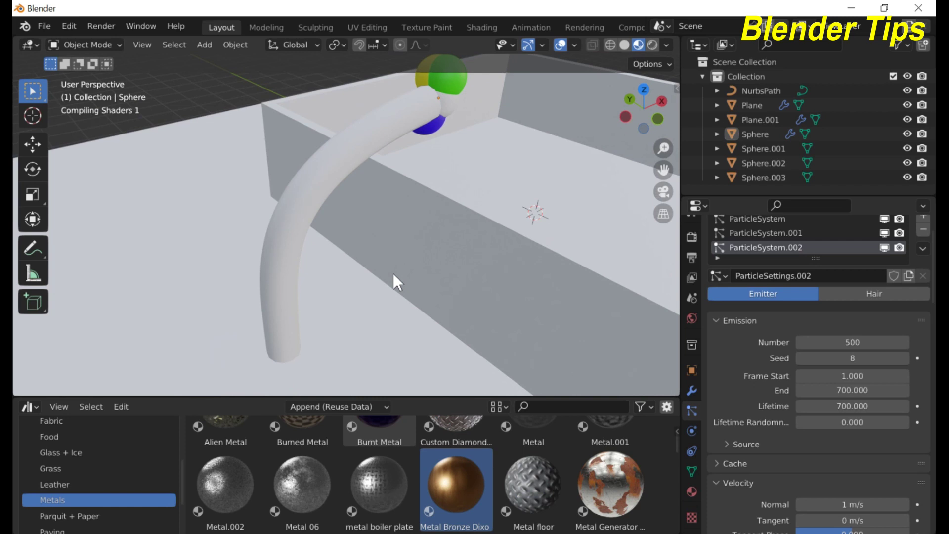
pyautogui.scroll(-4, 309, 259)
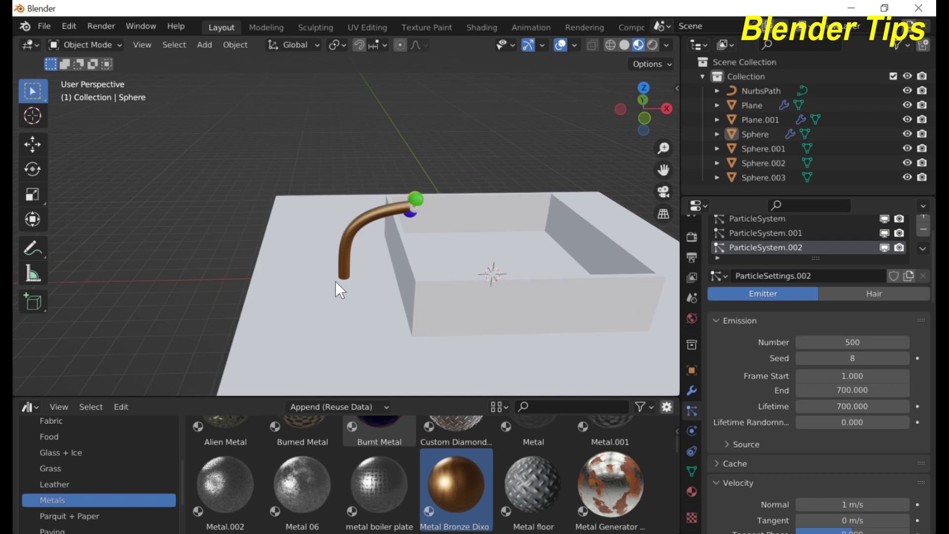
# Step: Apply the grey brick material from the Bricks catalog to the open box
pyautogui.keyDown('shift'); pyautogui.moveTo(335, 281); pyautogui.dragTo(263, 271, button='middle'); pyautogui.keyUp('shift')
pyautogui.scroll(2, 264, 271)
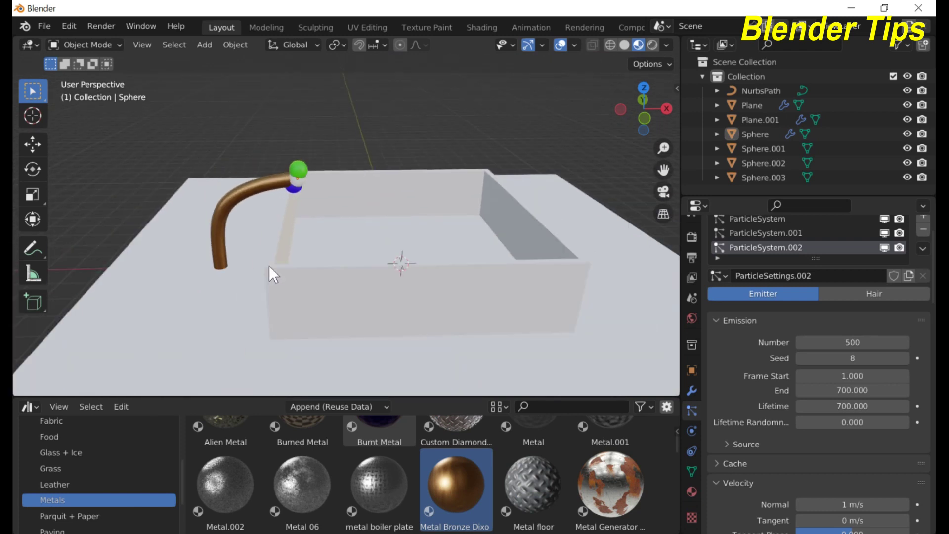
pyautogui.scroll(-3, 322, 272)
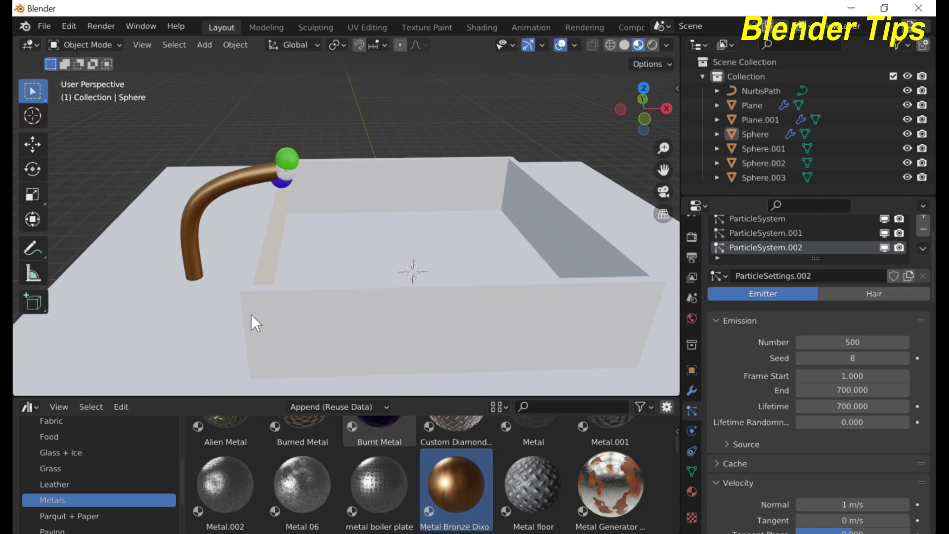
pyautogui.scroll(5, 79, 450)
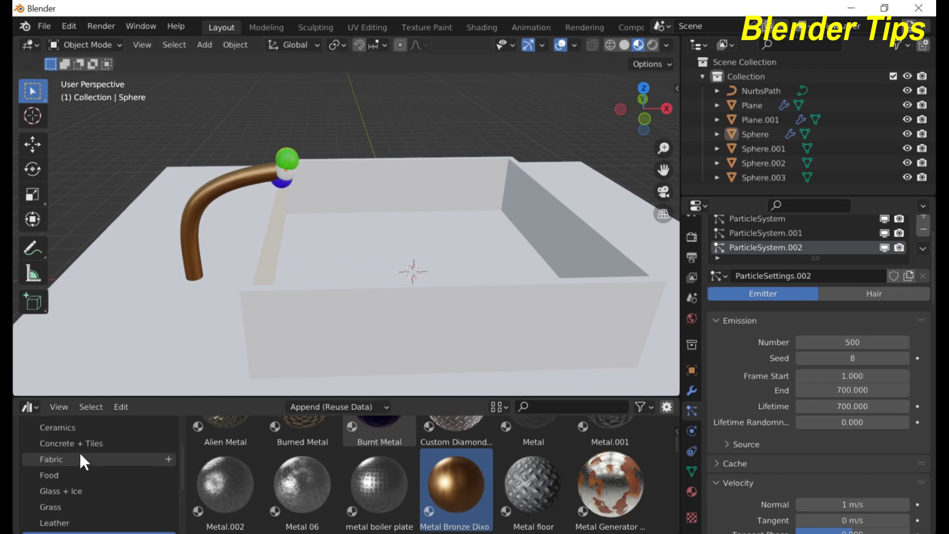
pyautogui.click(66, 470)
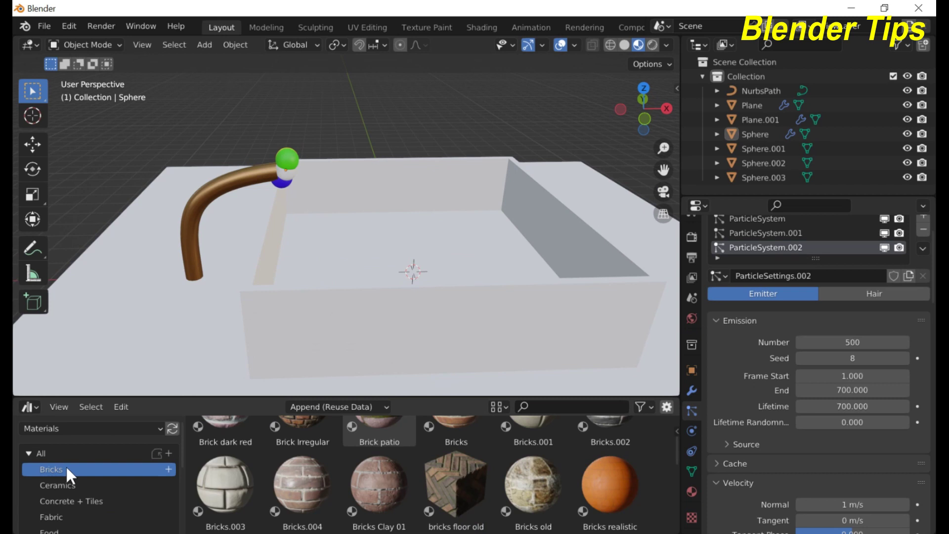
pyautogui.scroll(3, 367, 461)
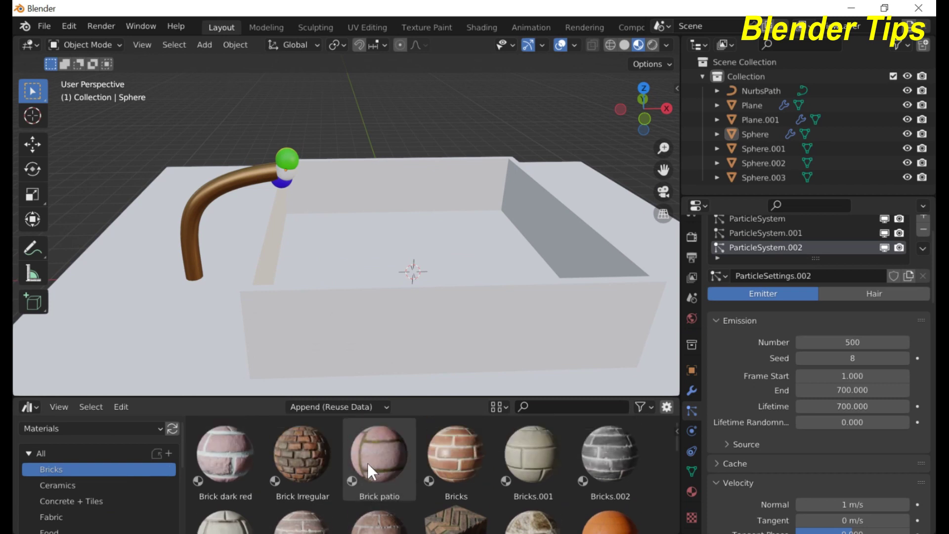
pyautogui.scroll(-3, 403, 456)
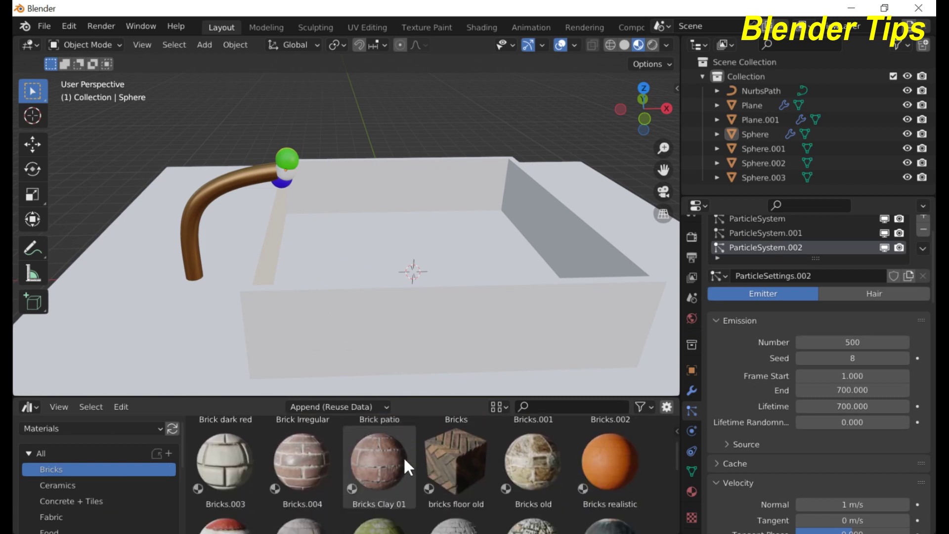
pyautogui.scroll(-3, 404, 461)
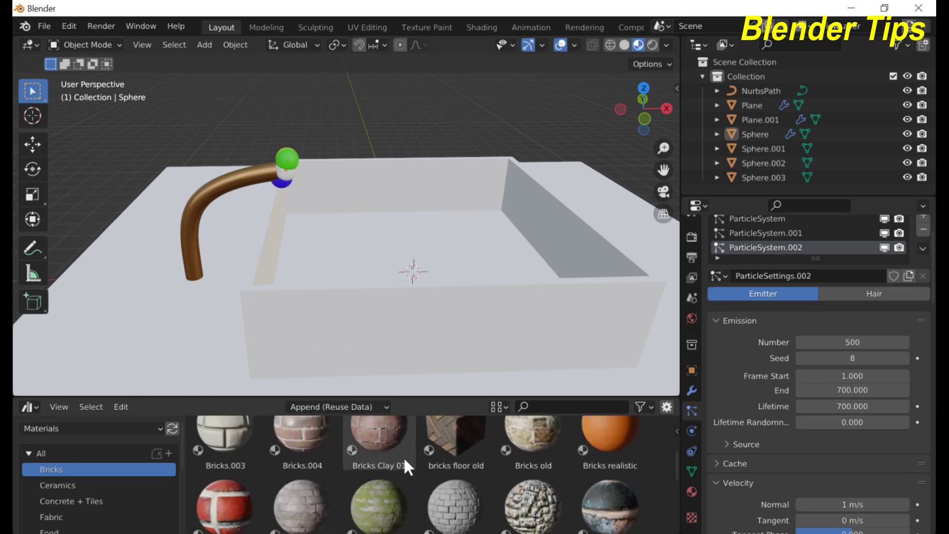
pyautogui.click(451, 488)
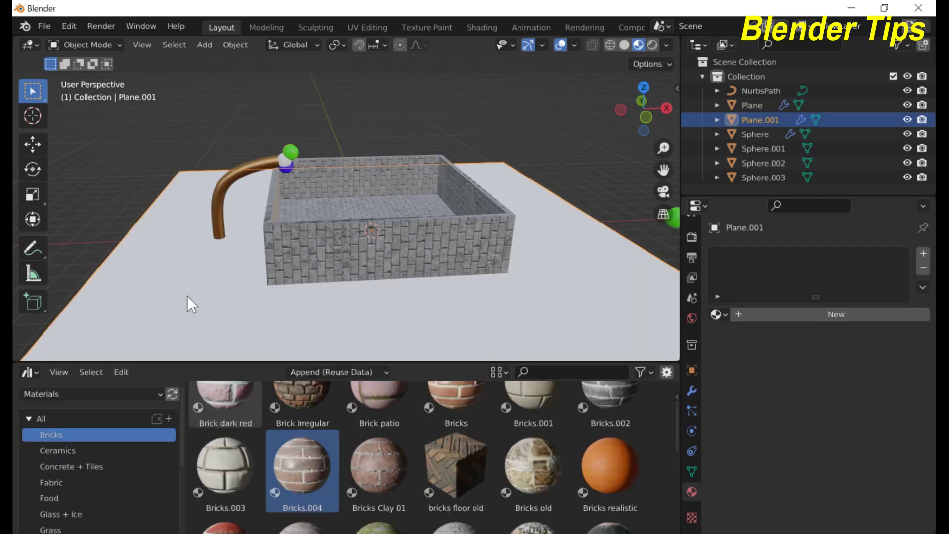
# Step: Apply the Bricks.004 material from the Bricks catalog to the ground plane beneath the box and pipe
pyautogui.click(379, 465)
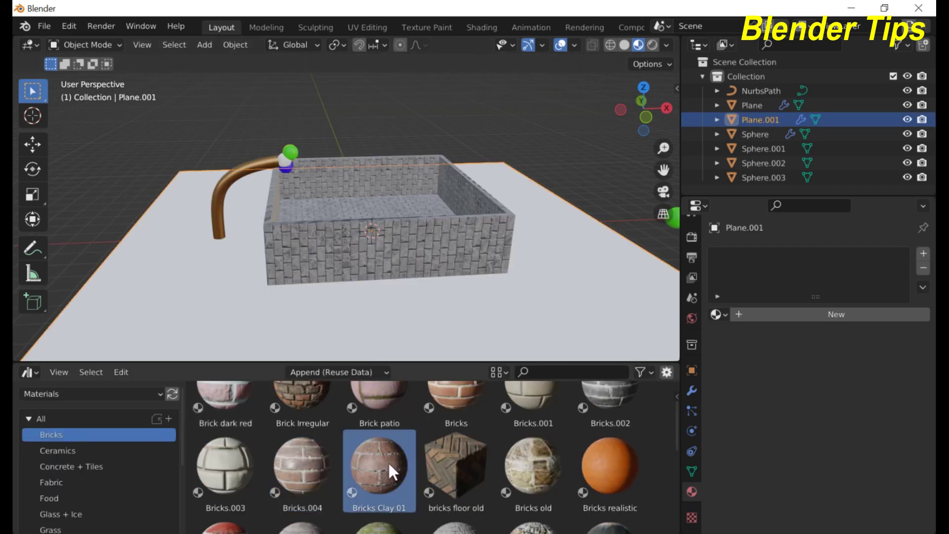
pyautogui.moveTo(200, 281); pyautogui.dragTo(254, 307, button='middle')
pyautogui.click(297, 470)
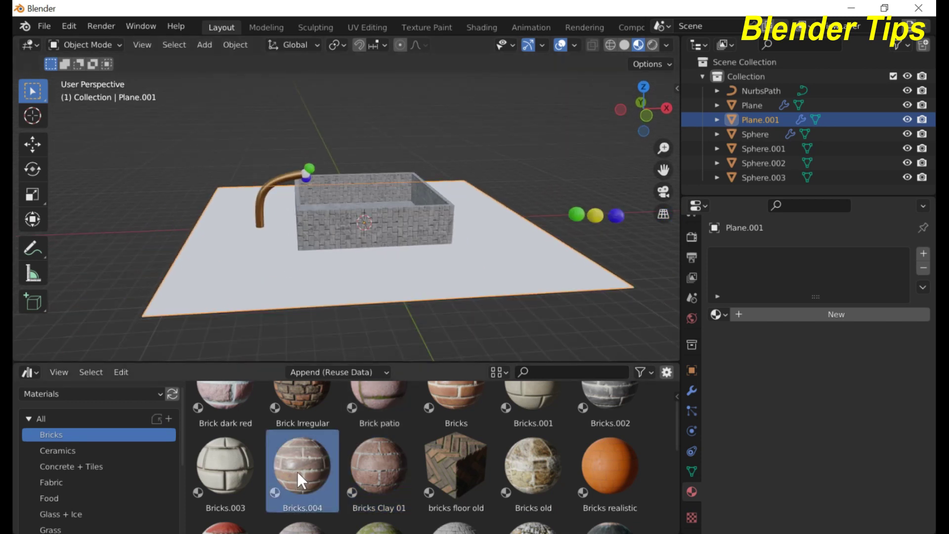
pyautogui.moveTo(295, 470); pyautogui.dragTo(291, 289)
pyautogui.scroll(2, 295, 292)
pyautogui.moveTo(296, 295); pyautogui.dragTo(345, 290, button='middle')
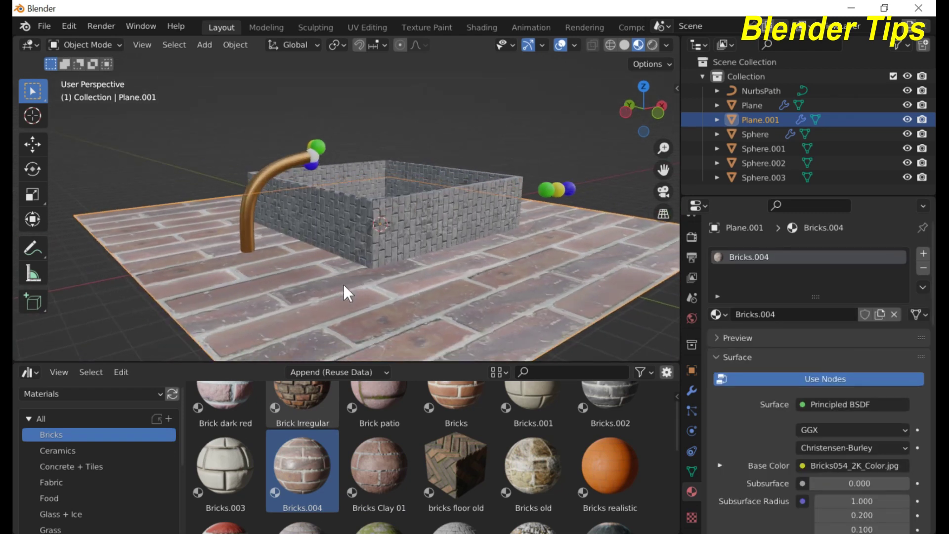
pyautogui.scroll(3, 345, 294)
pyautogui.scroll(-4, 276, 273)
pyautogui.moveTo(276, 273)
pyautogui.mouseDown(button='middle')
pyautogui.moveTo(313, 278)
pyautogui.moveTo(288, 286)
pyautogui.mouseUp(button='middle')
pyautogui.scroll(-1, 315, 278)
pyautogui.scroll(3, 286, 295)
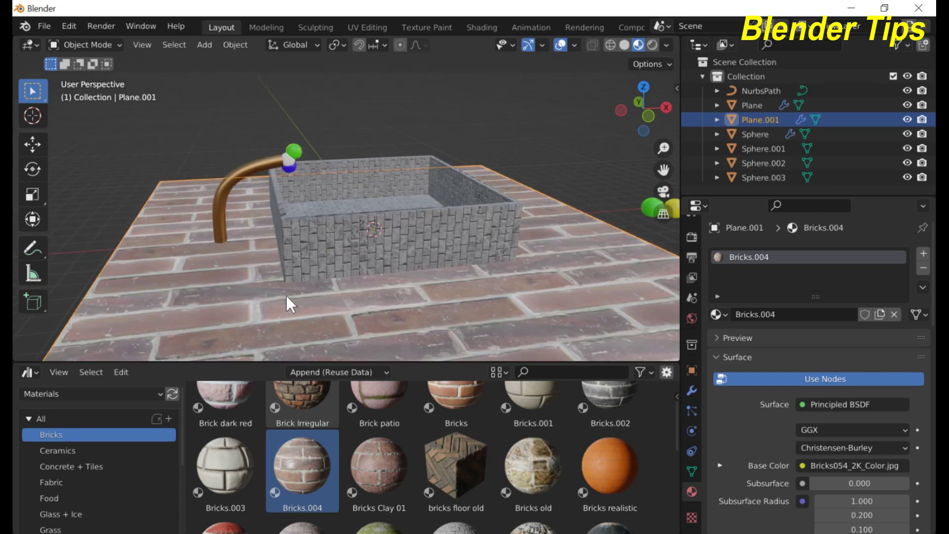
pyautogui.scroll(-1, 285, 290)
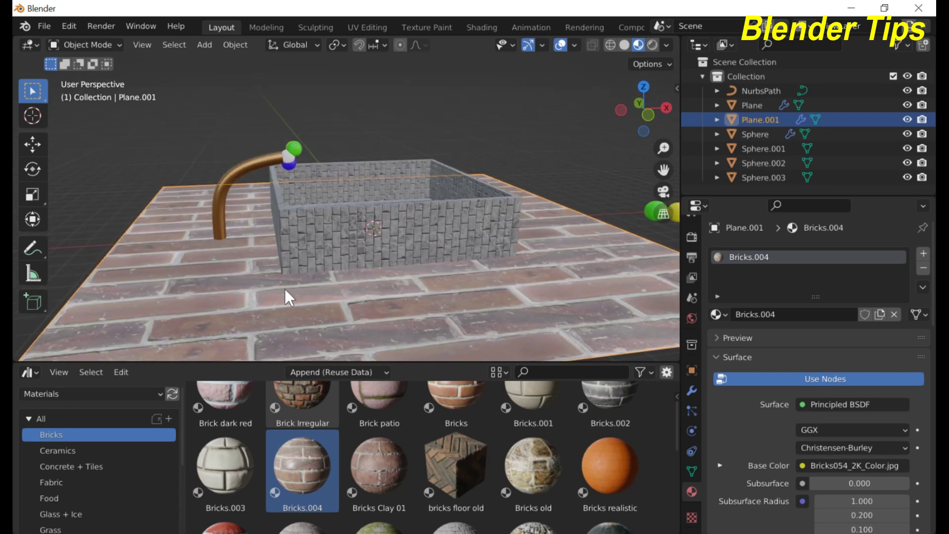
# Step: In the Shader Editor, set the ground brick material's Mapping scale to X 3.300 and Y 2.200, then deselect the plane
pyautogui.click(28, 373)
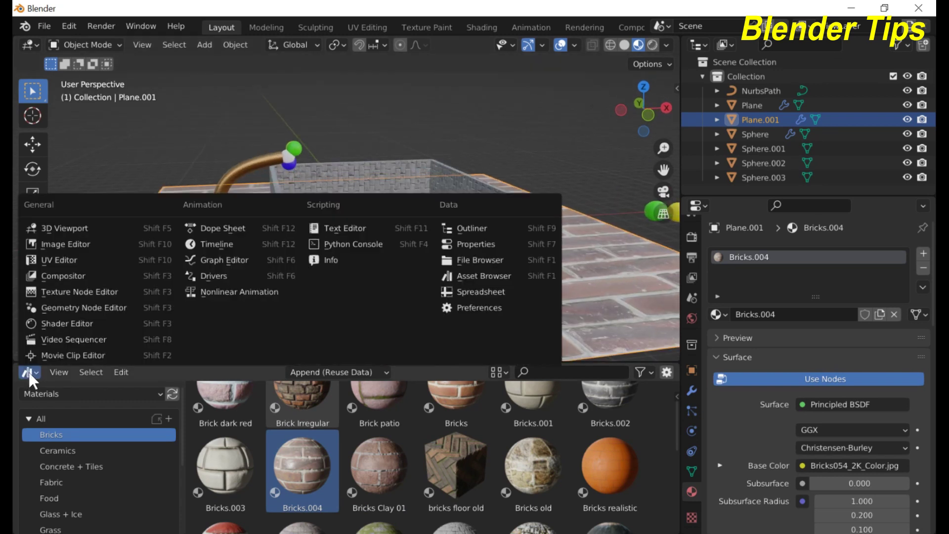
pyautogui.click(49, 324)
pyautogui.scroll(8, 272, 482)
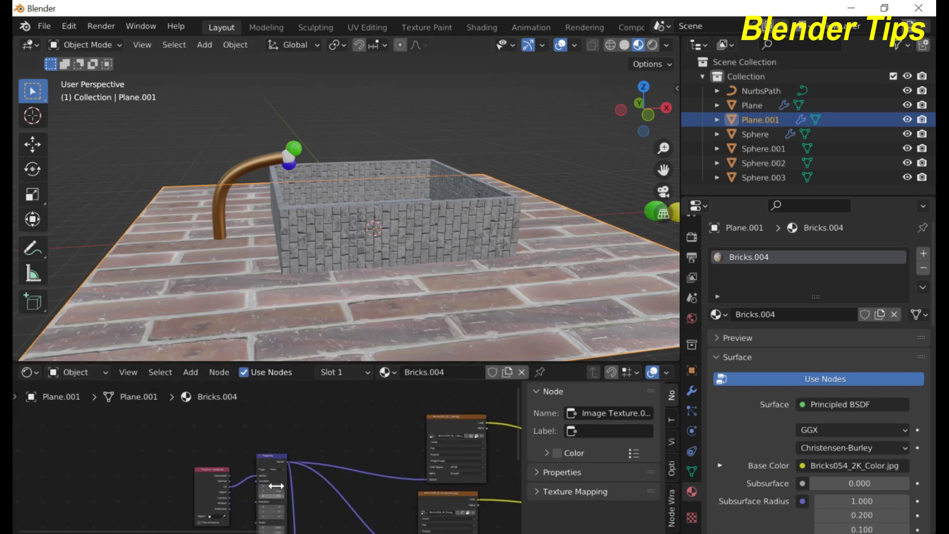
pyautogui.keyDown('shift'); pyautogui.scroll(-5, 279, 509); pyautogui.keyUp('shift')
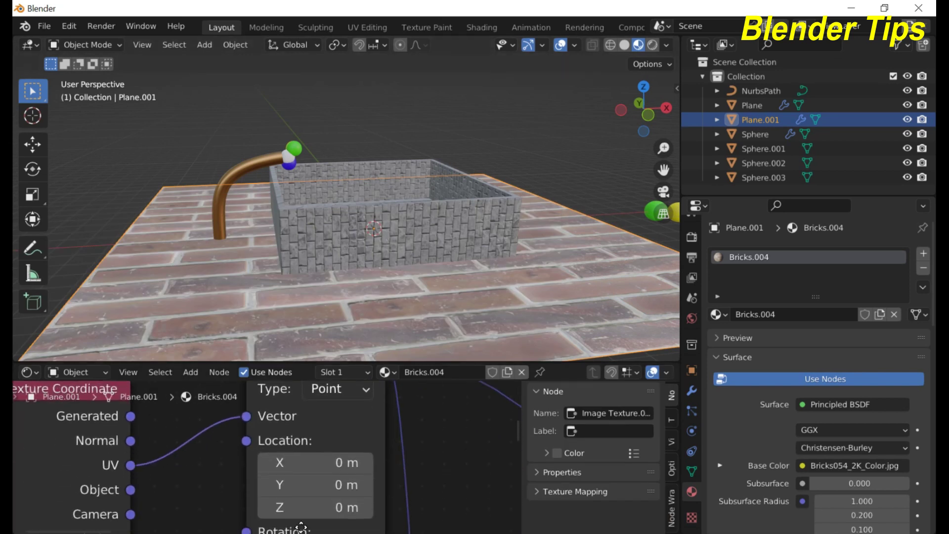
pyautogui.scroll(-2, 281, 430)
pyautogui.keyDown('shift'); pyautogui.scroll(-2, 279, 473); pyautogui.keyUp('shift')
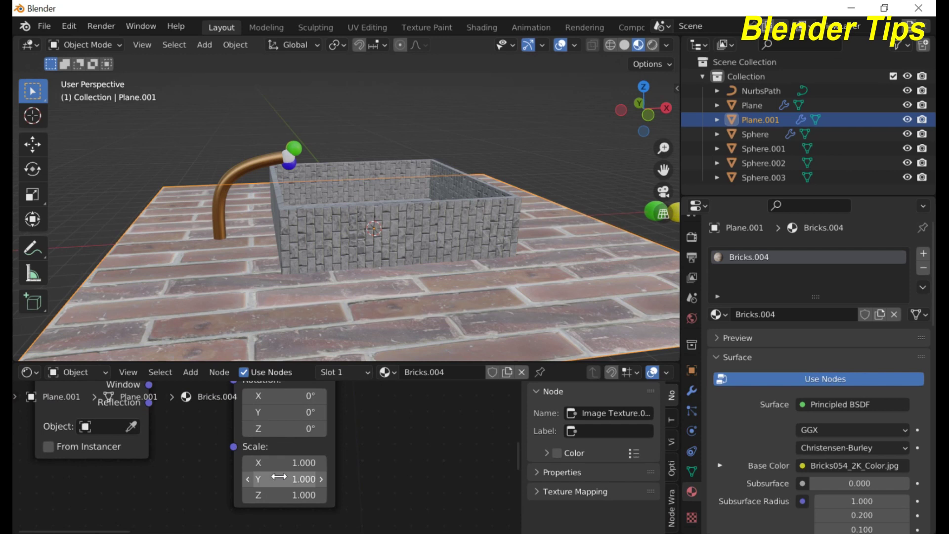
pyautogui.moveTo(284, 463); pyautogui.dragTo(353, 462)
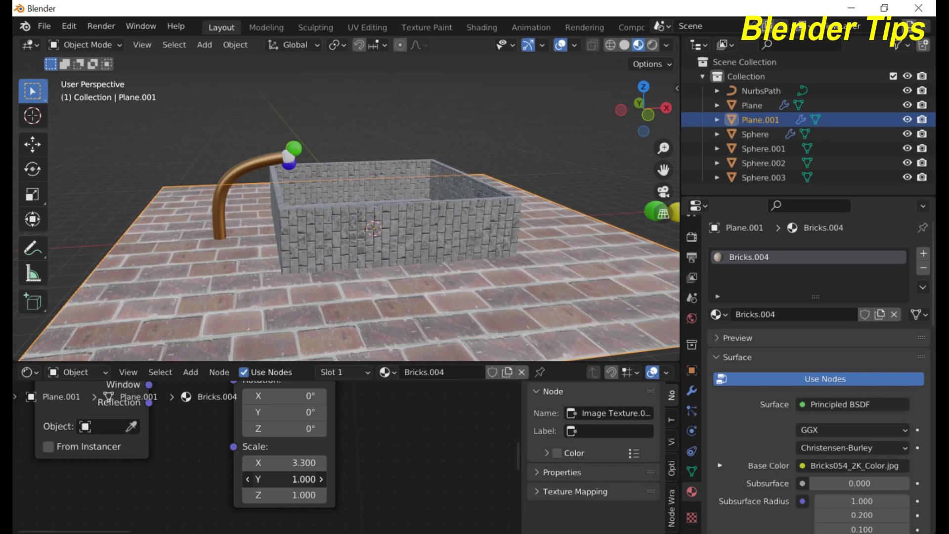
pyautogui.moveTo(284, 479); pyautogui.dragTo(320, 479)
pyautogui.click(104, 194)
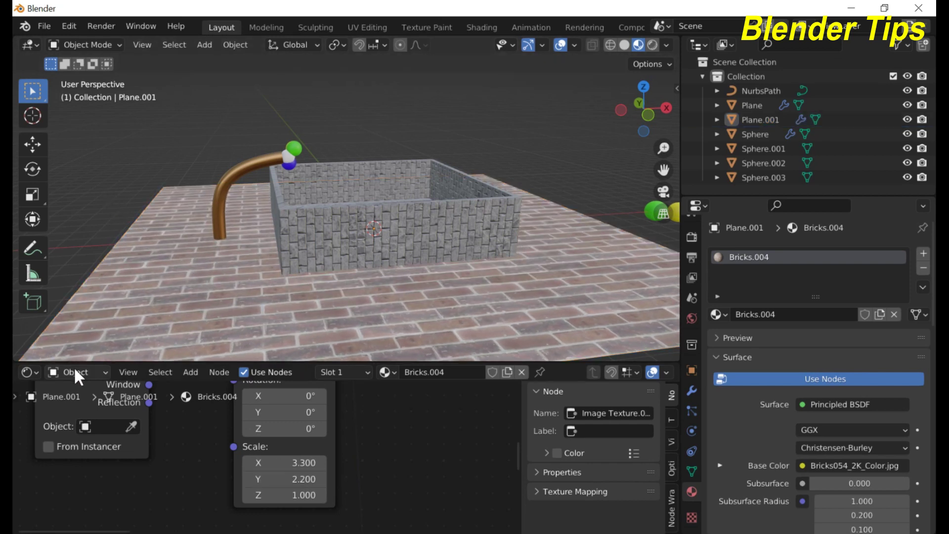
# Step: Switch the Shader Editor area back to the Timeline and shrink it to enlarge the 3D viewport
pyautogui.click(27, 372)
pyautogui.click(212, 244)
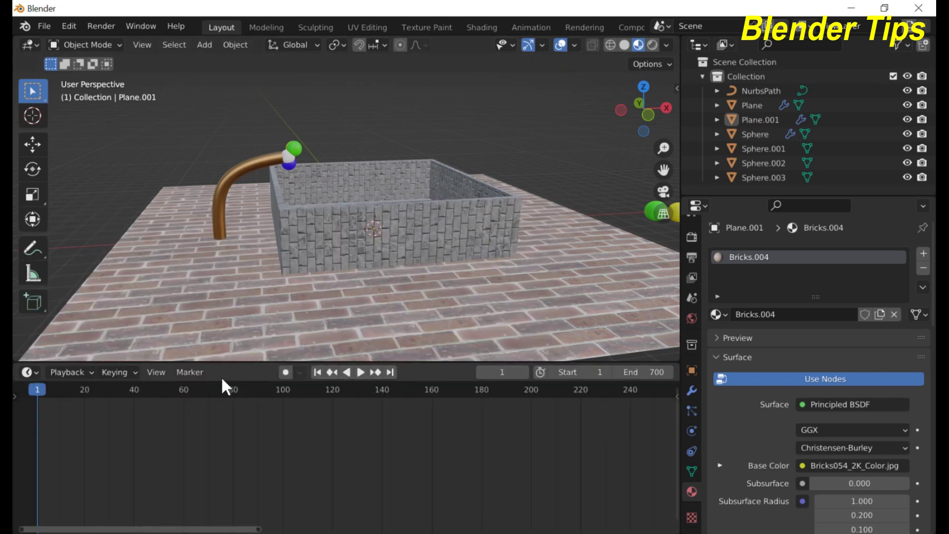
pyautogui.moveTo(217, 364); pyautogui.dragTo(192, 485)
# Step: Play the animation from a closer, raised view of the box to preview the balls pouring out of the pipe
pyautogui.scroll(-4, 435, 356)
pyautogui.moveTo(281, 389); pyautogui.dragTo(314, 409, button='middle')
pyautogui.scroll(5, 277, 371)
pyautogui.scroll(1, 314, 409)
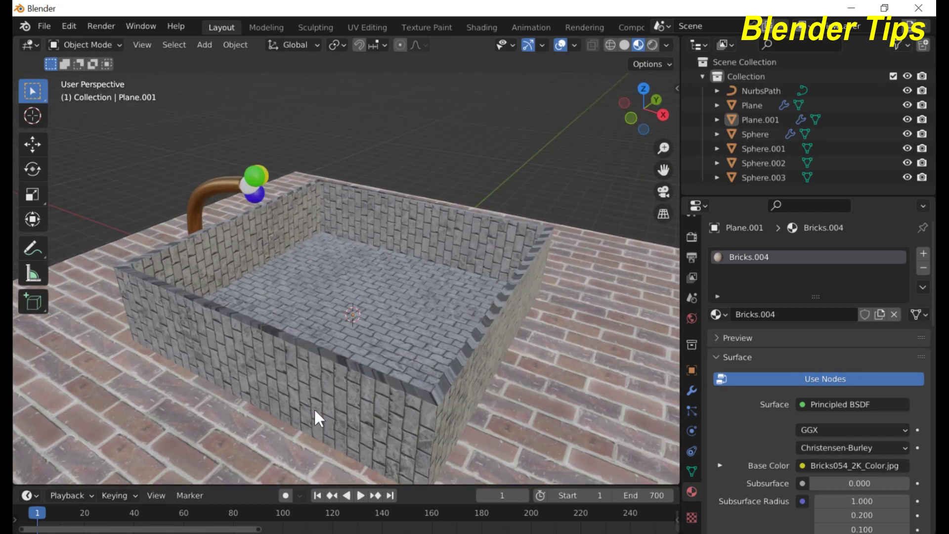
pyautogui.press('space')
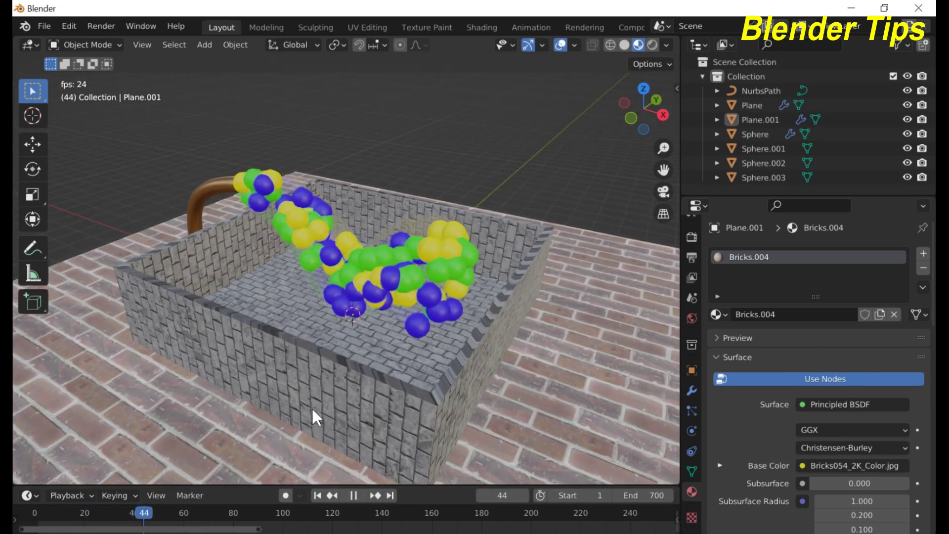